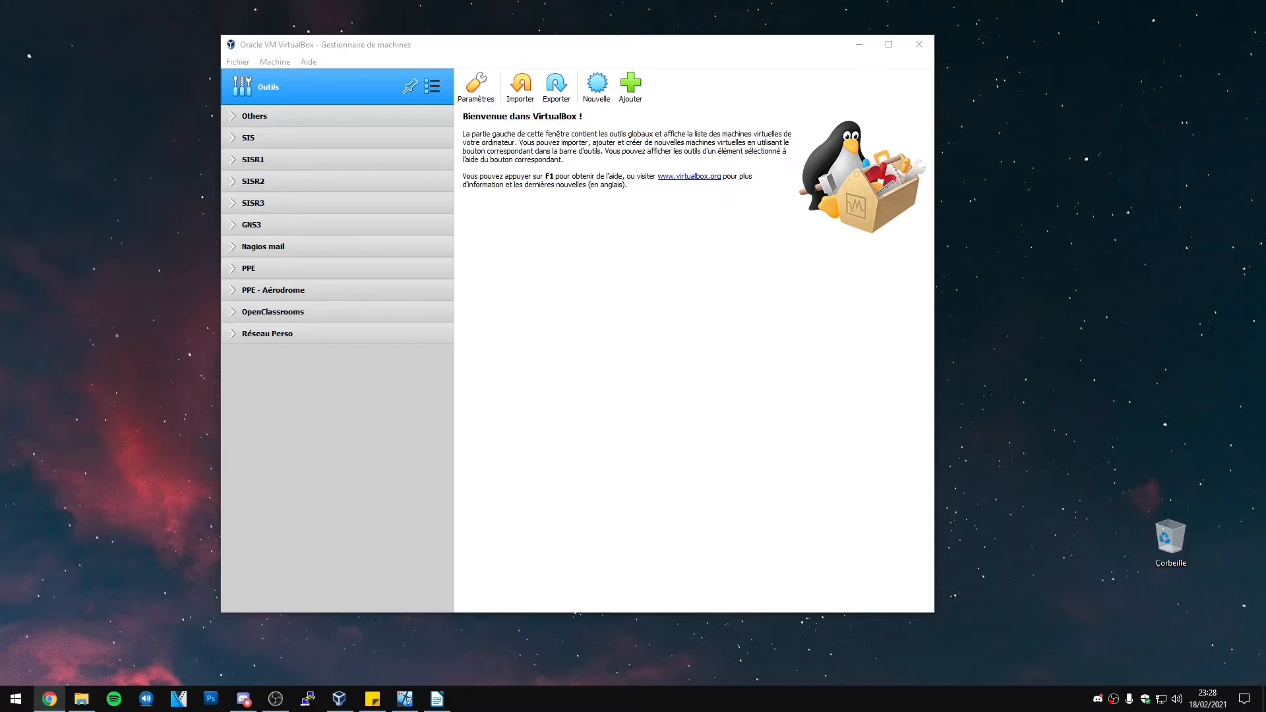
# Bring the VirtualBox Manager forward and launch the Nouvelle (new virtual machine) wizard
pyautogui.click(525, 301)
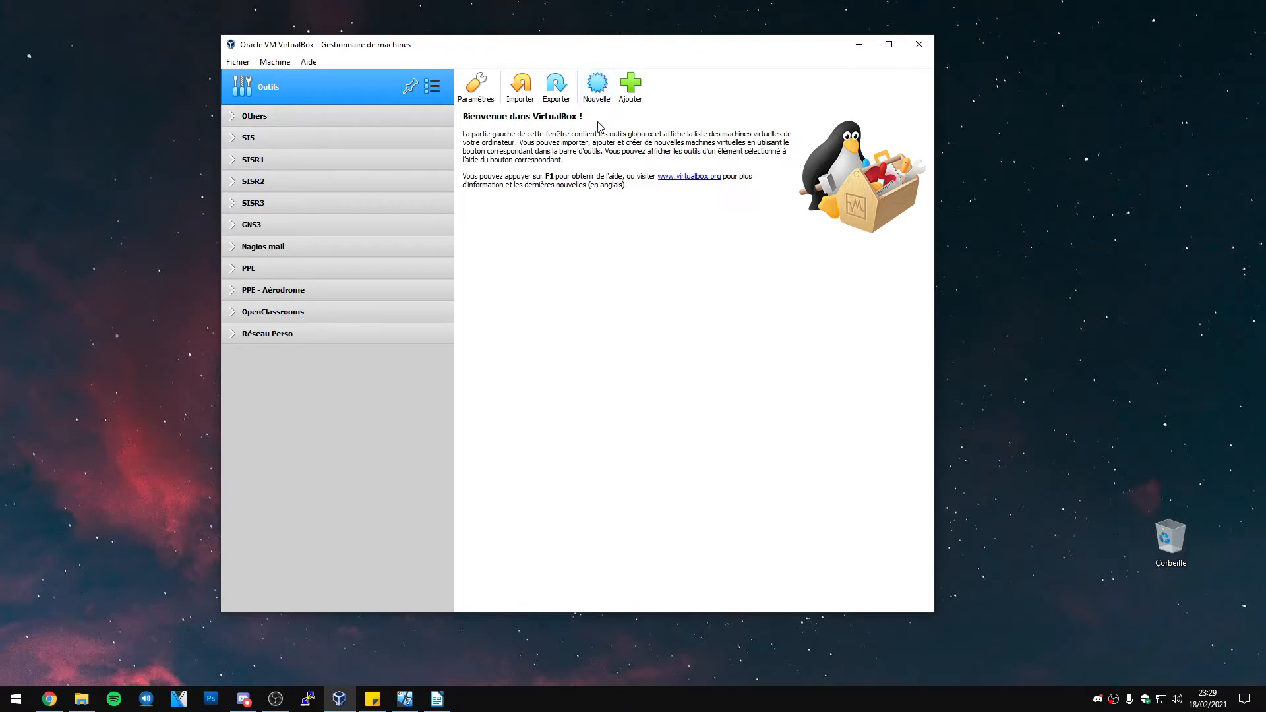
pyautogui.click(596, 97)
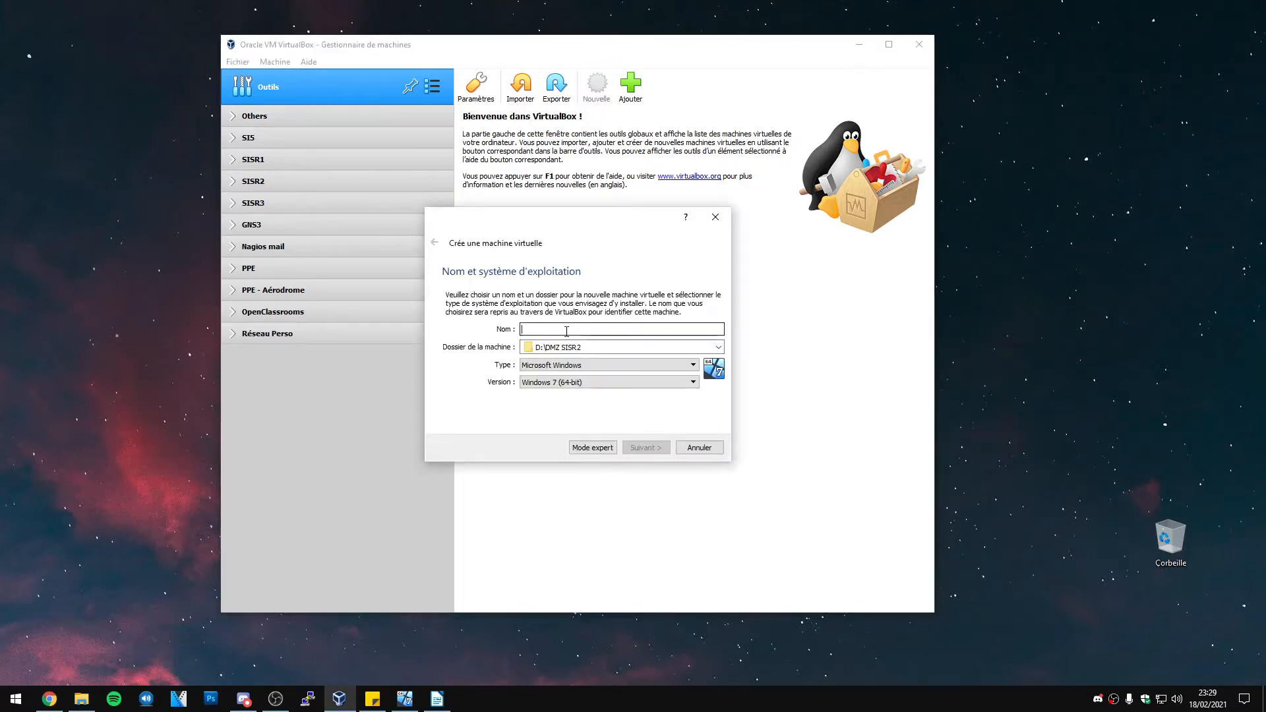
# Name the VM Pfsense perso, type BSD, version FreeBSD (64-bit), with 512 MB memory
pyautogui.write('Pfsense')
pyautogui.click(563, 366)
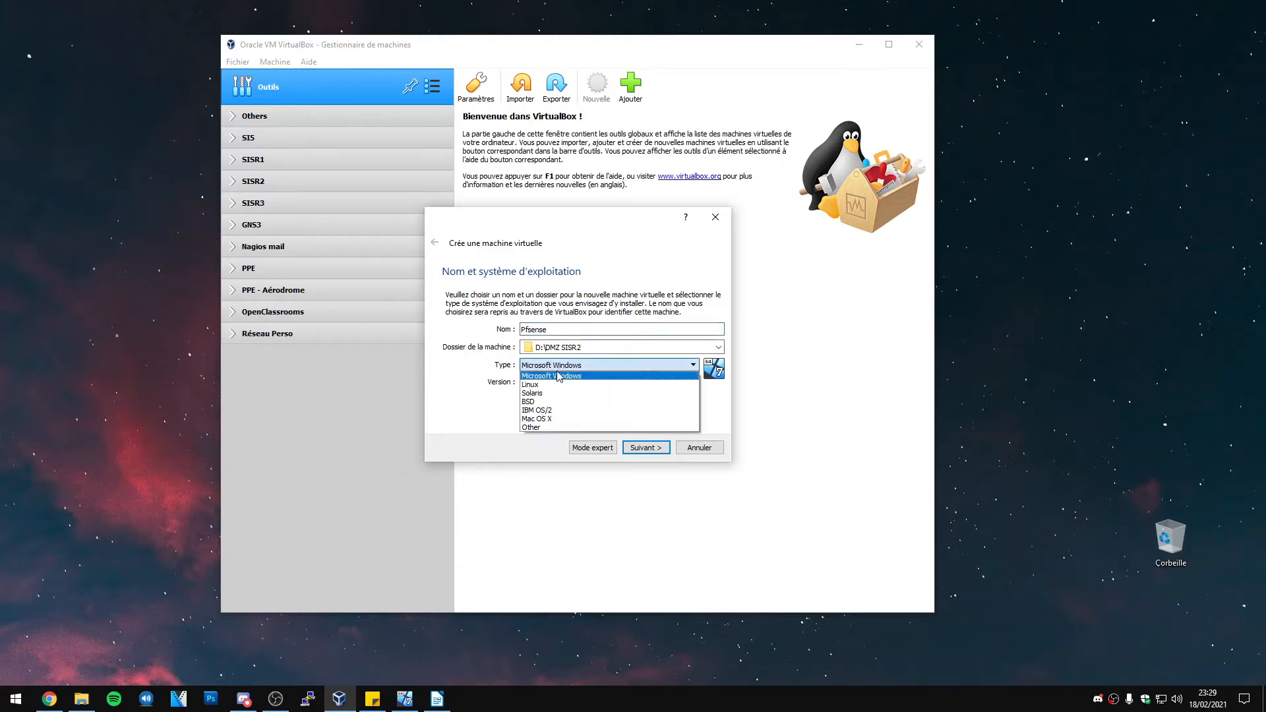
pyautogui.click(557, 401)
pyautogui.click(566, 383)
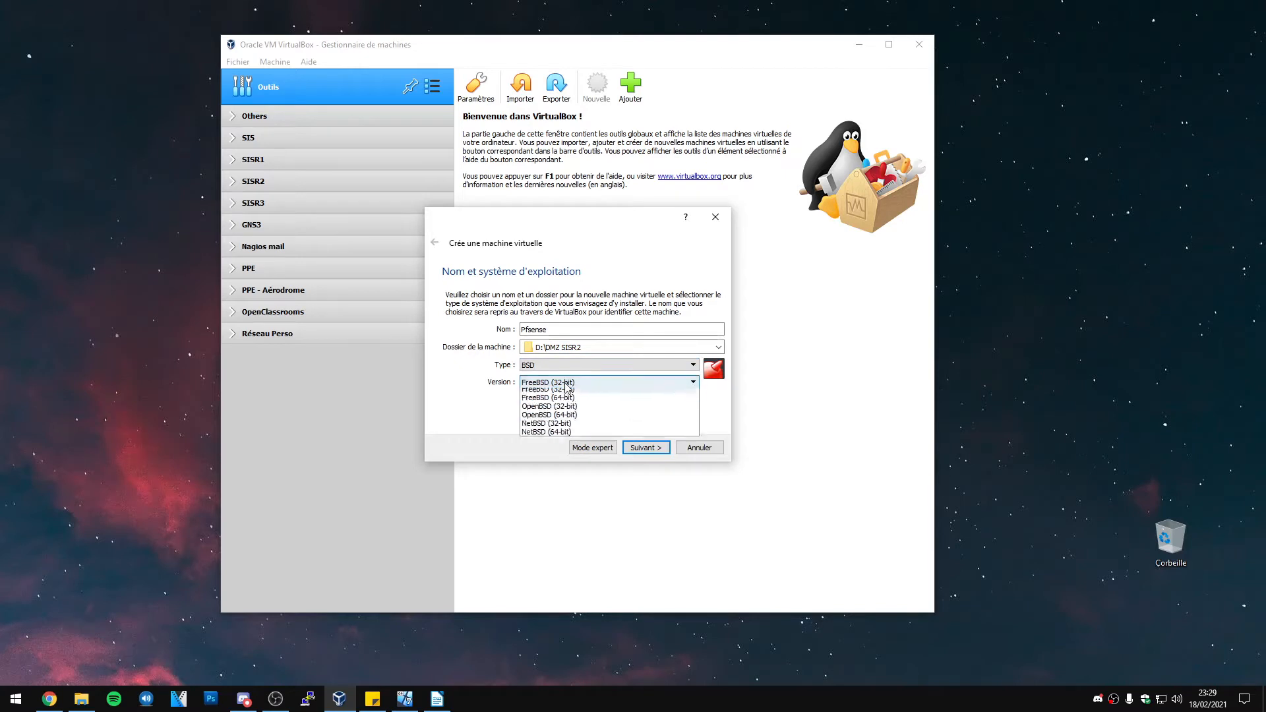
pyautogui.click(569, 404)
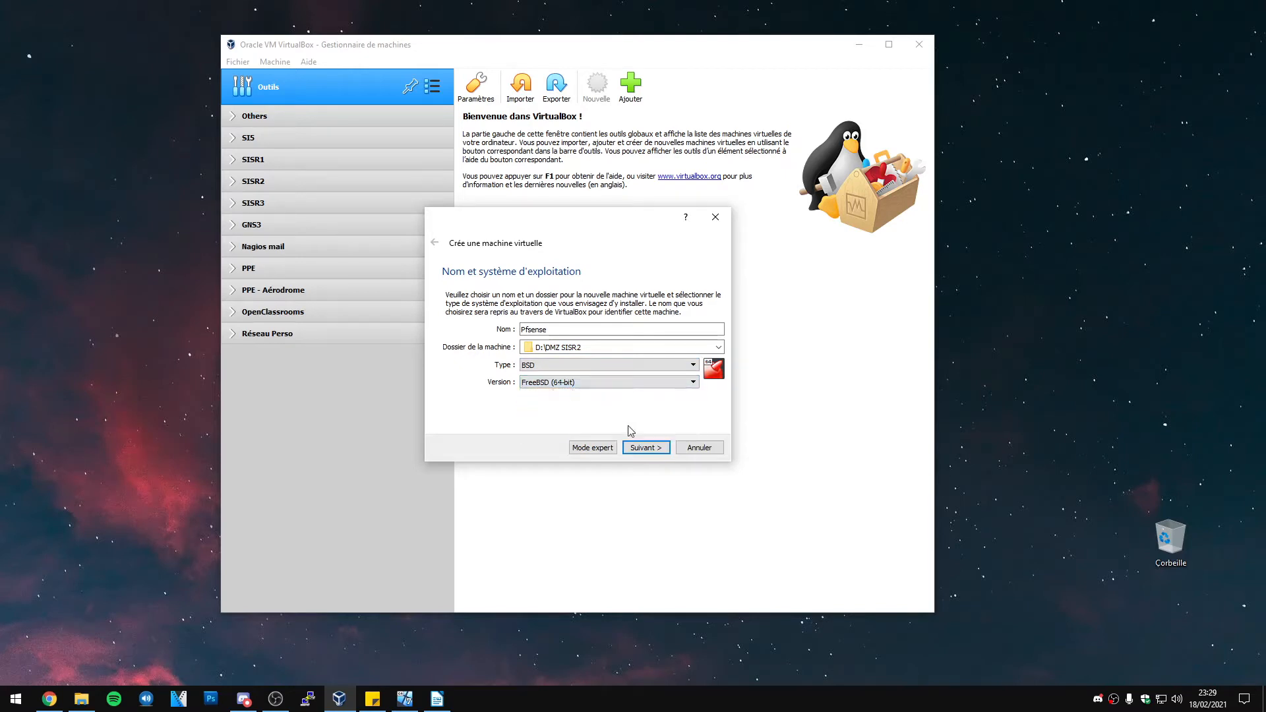
pyautogui.click(646, 447)
pyautogui.doubleClick(686, 330)
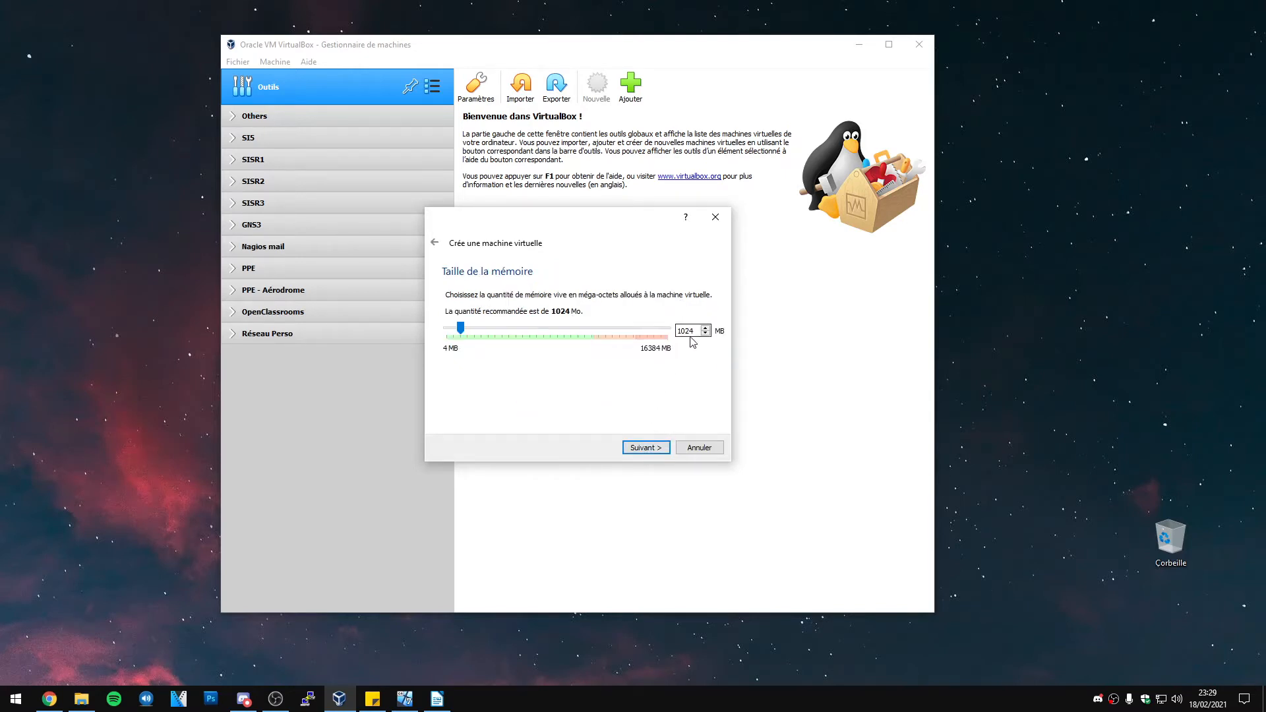
pyautogui.write('512')
# Create a new dynamically allocated 15 GB VDI disk, then move the VM into Réseau Perso
pyautogui.click(646, 448)
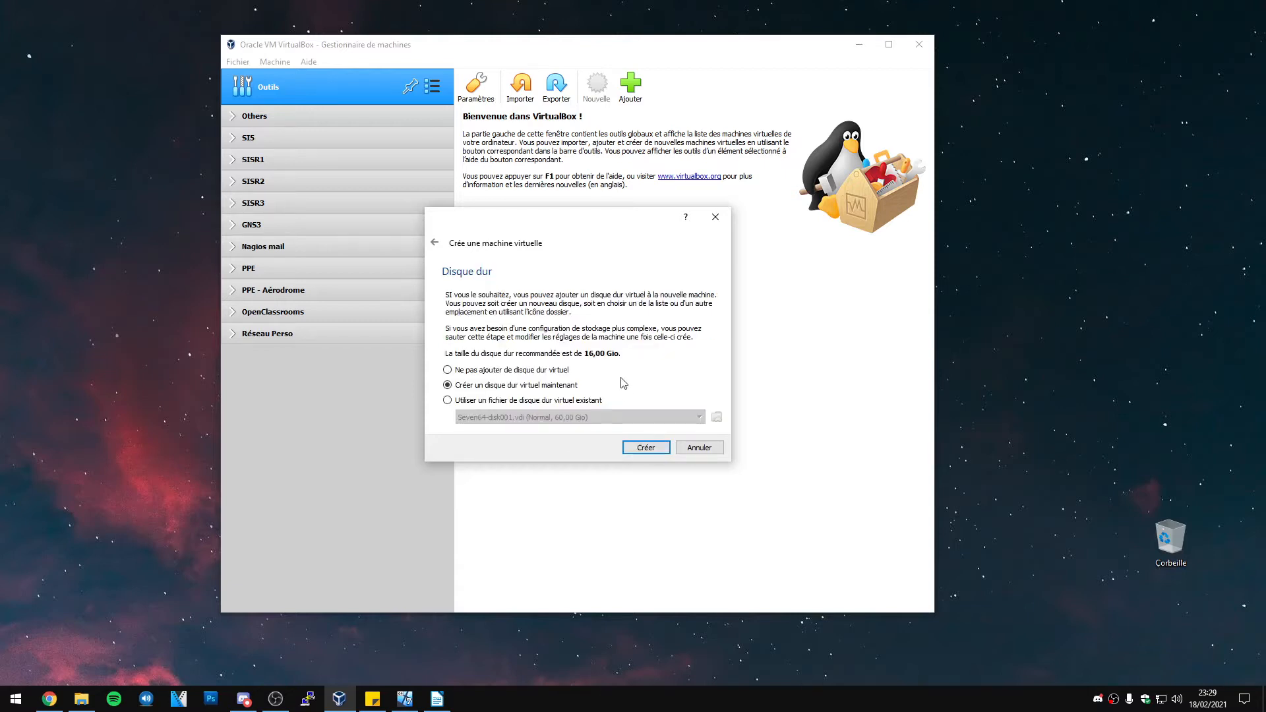
pyautogui.click(647, 448)
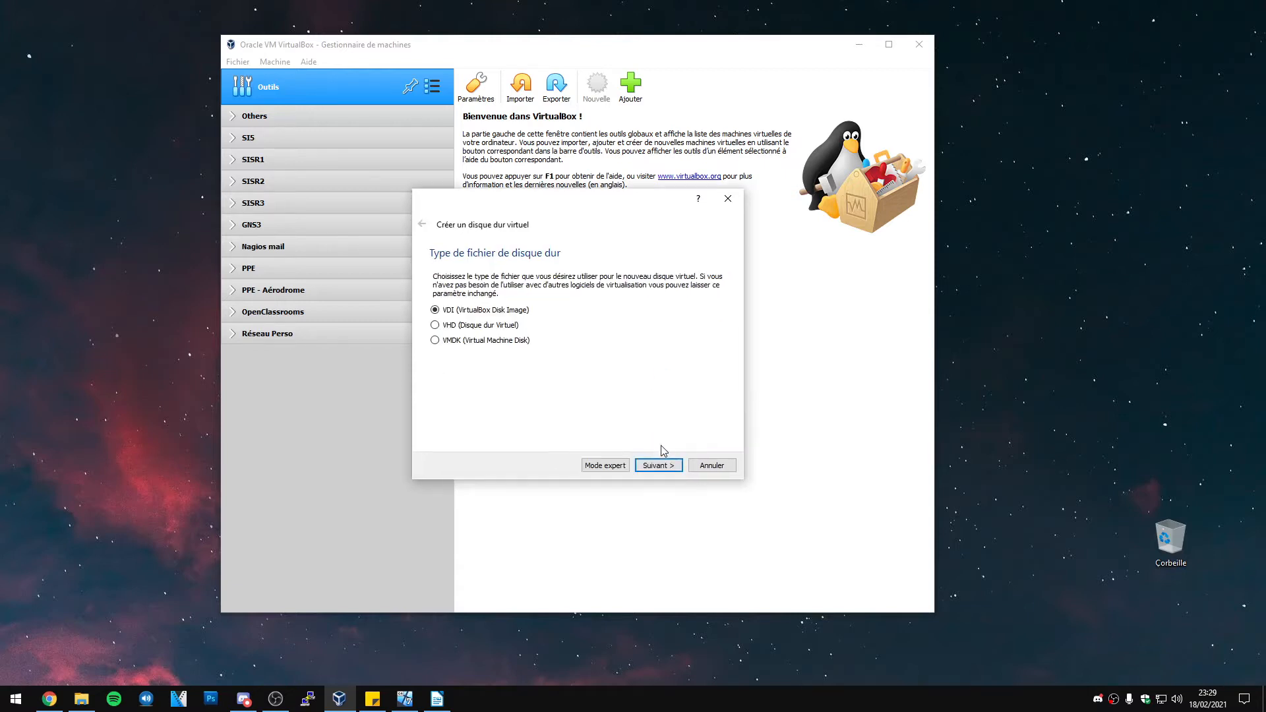
pyautogui.click(662, 466)
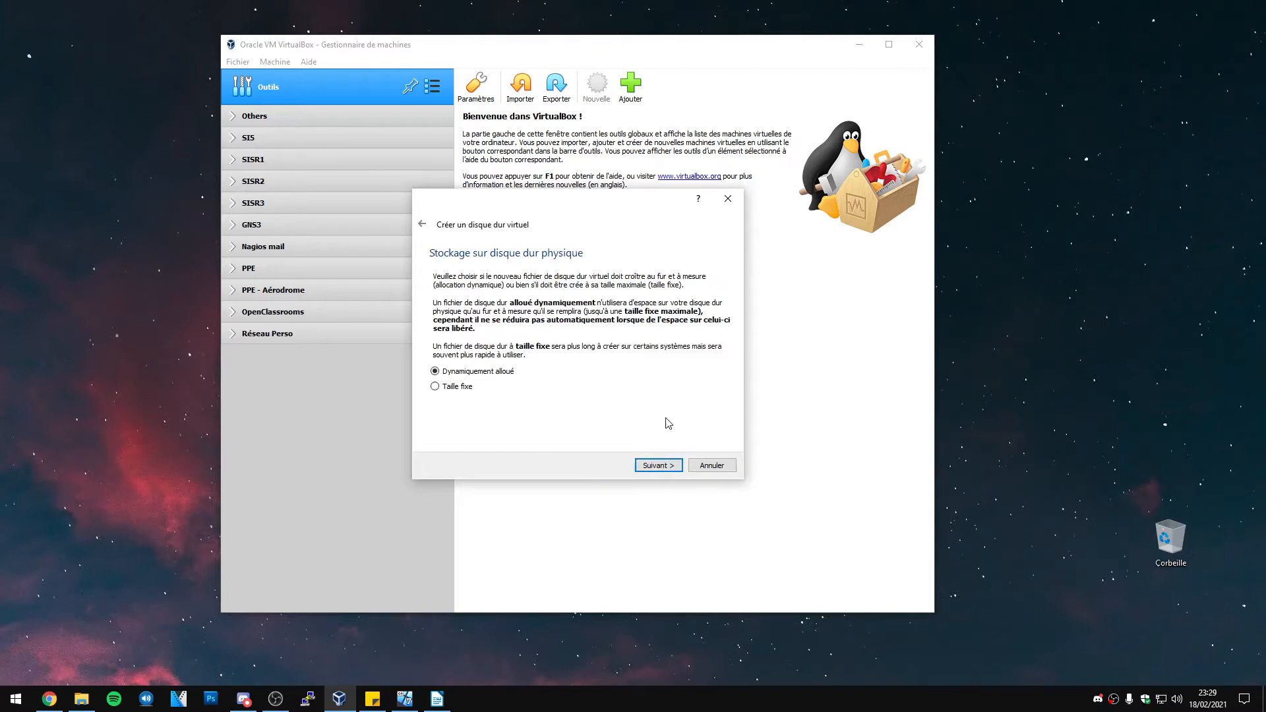
pyautogui.click(662, 465)
pyautogui.click(707, 348)
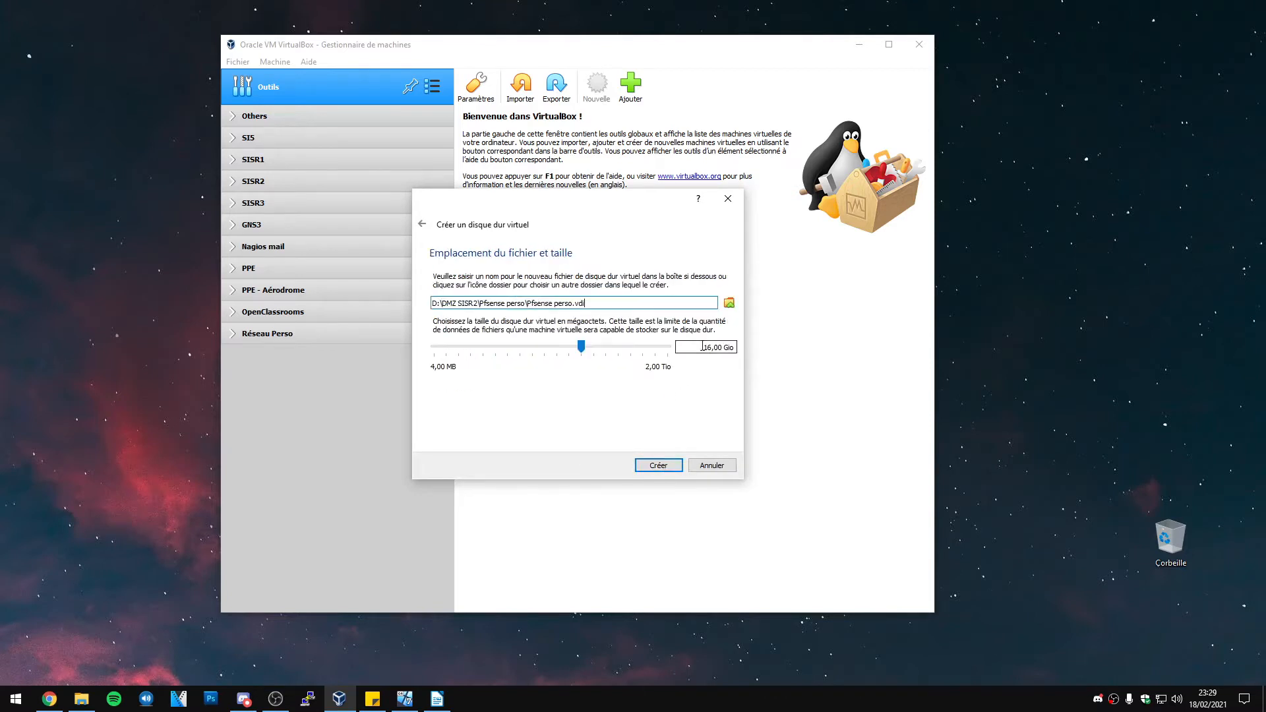
pyautogui.moveTo(703, 348); pyautogui.dragTo(706, 348)
pyautogui.write('15')
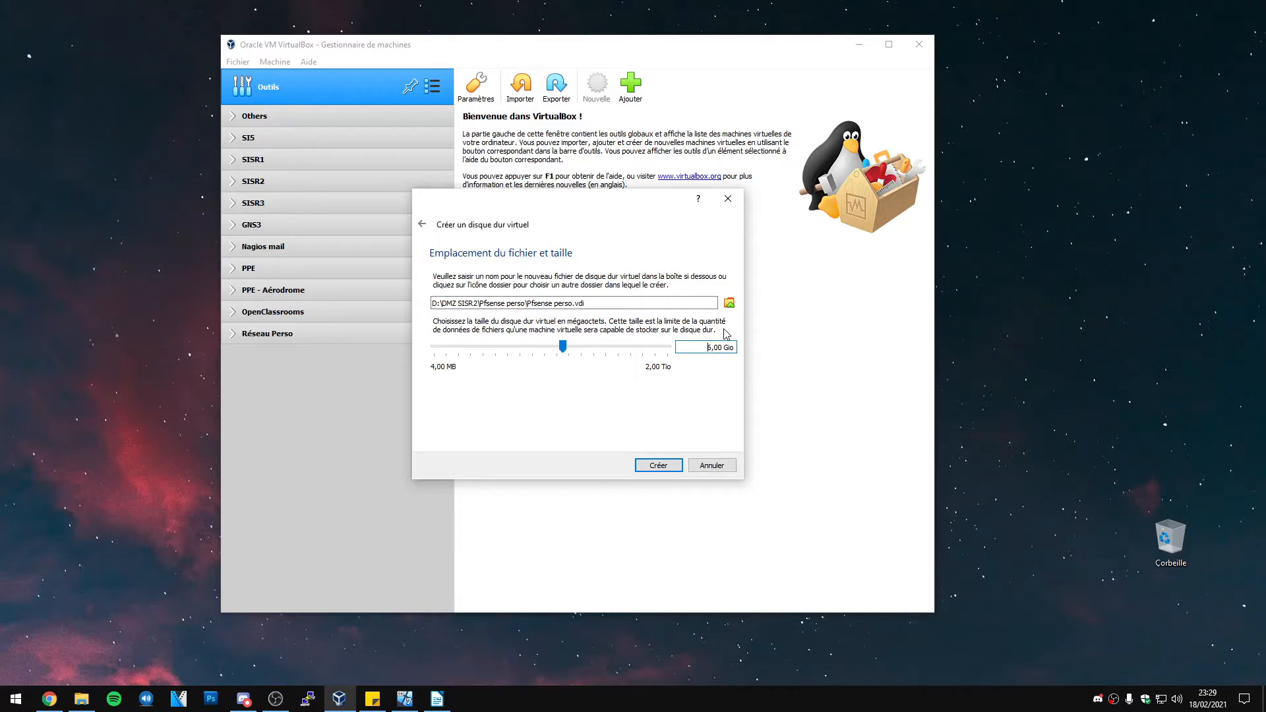
pyautogui.click(654, 464)
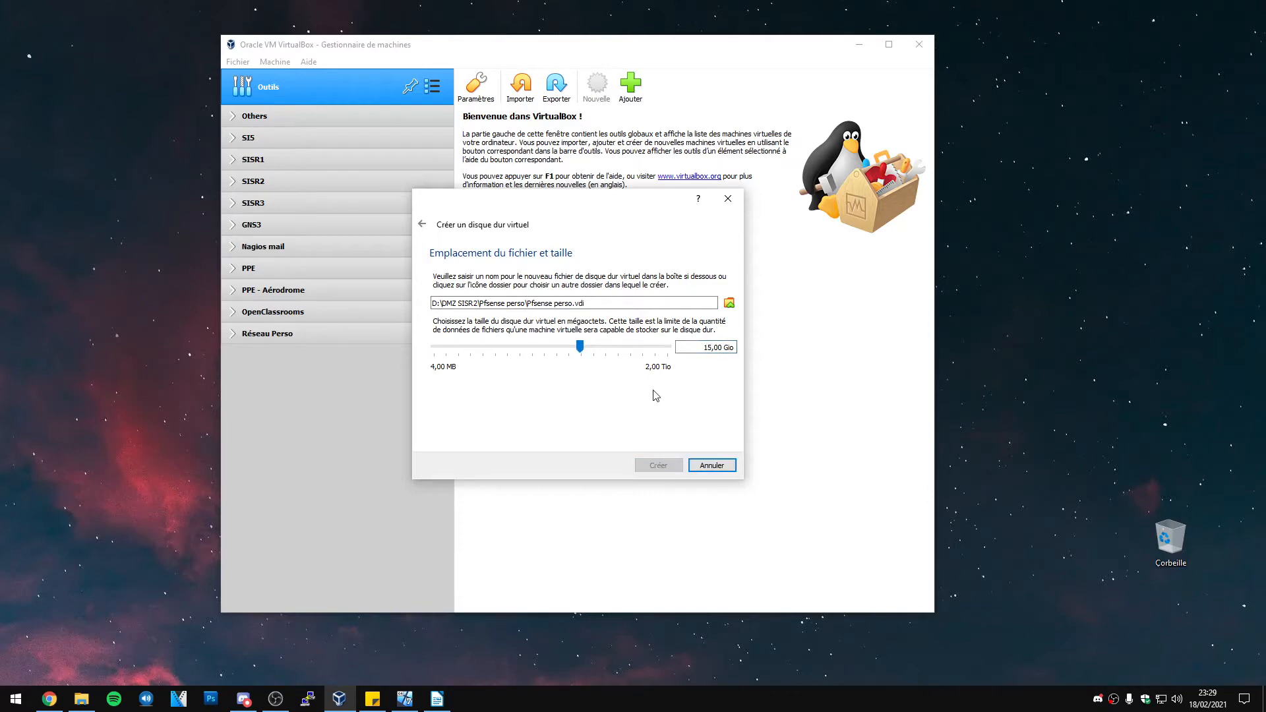
pyautogui.moveTo(294, 370); pyautogui.dragTo(306, 337)
pyautogui.click(302, 549)
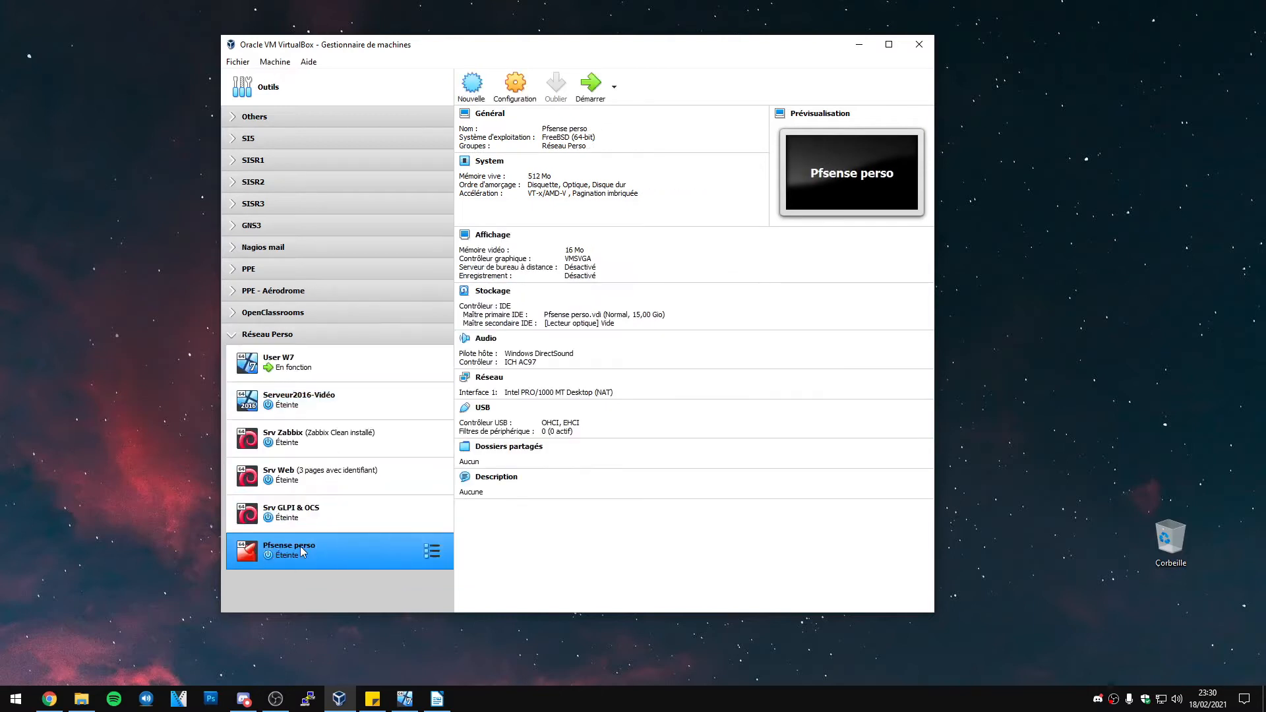
# In Pfsense perso settings, set adapter 1 to Bridged Adapter with promiscuous mode Allow All
pyautogui.click(533, 97)
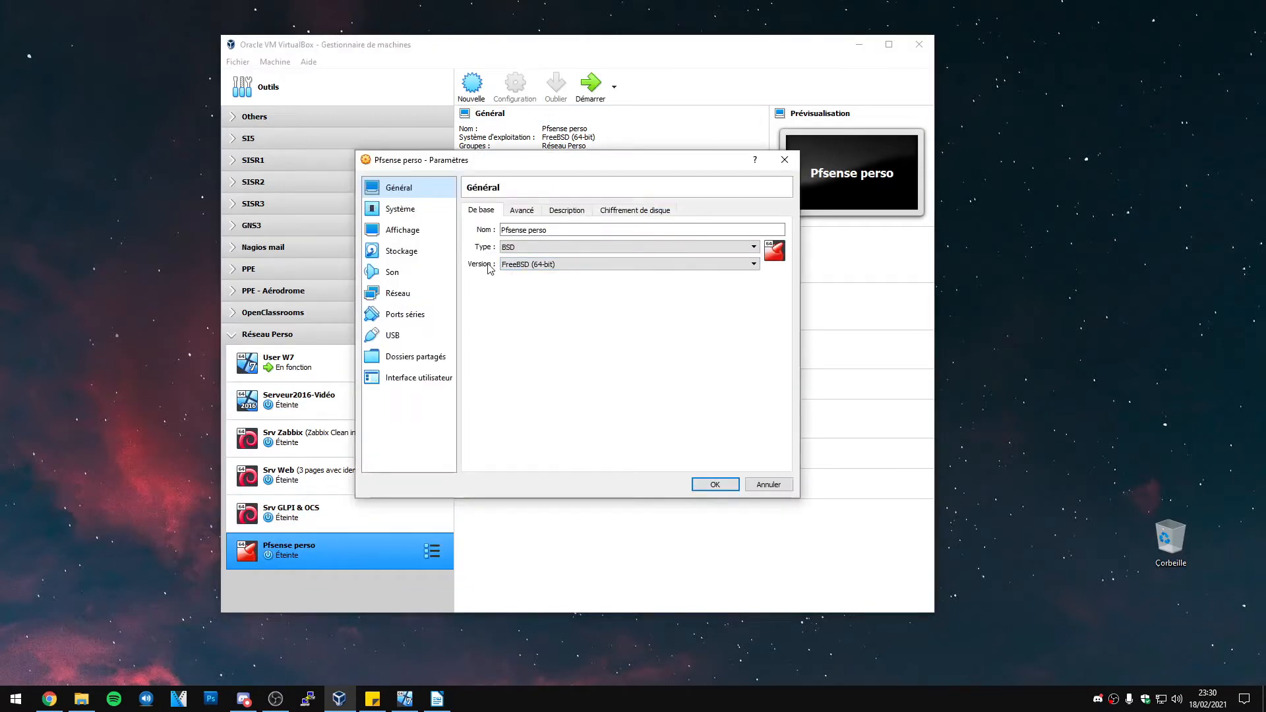
pyautogui.click(412, 290)
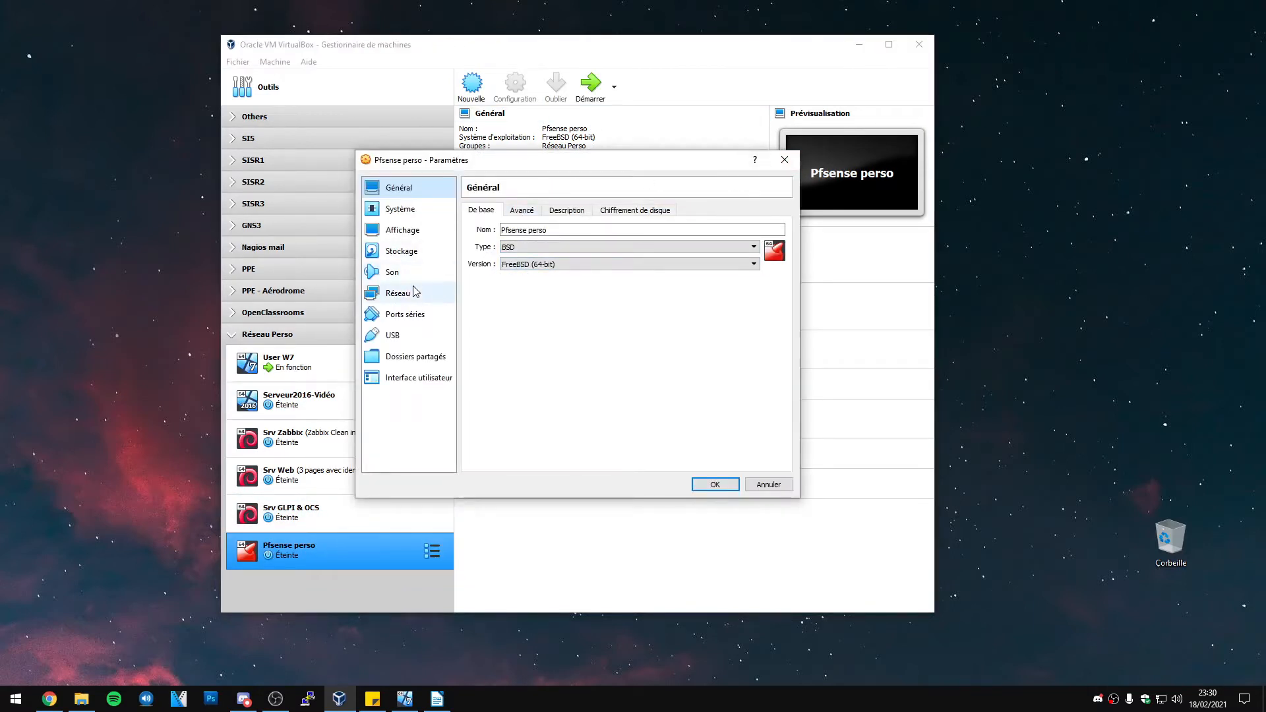
pyautogui.click(575, 244)
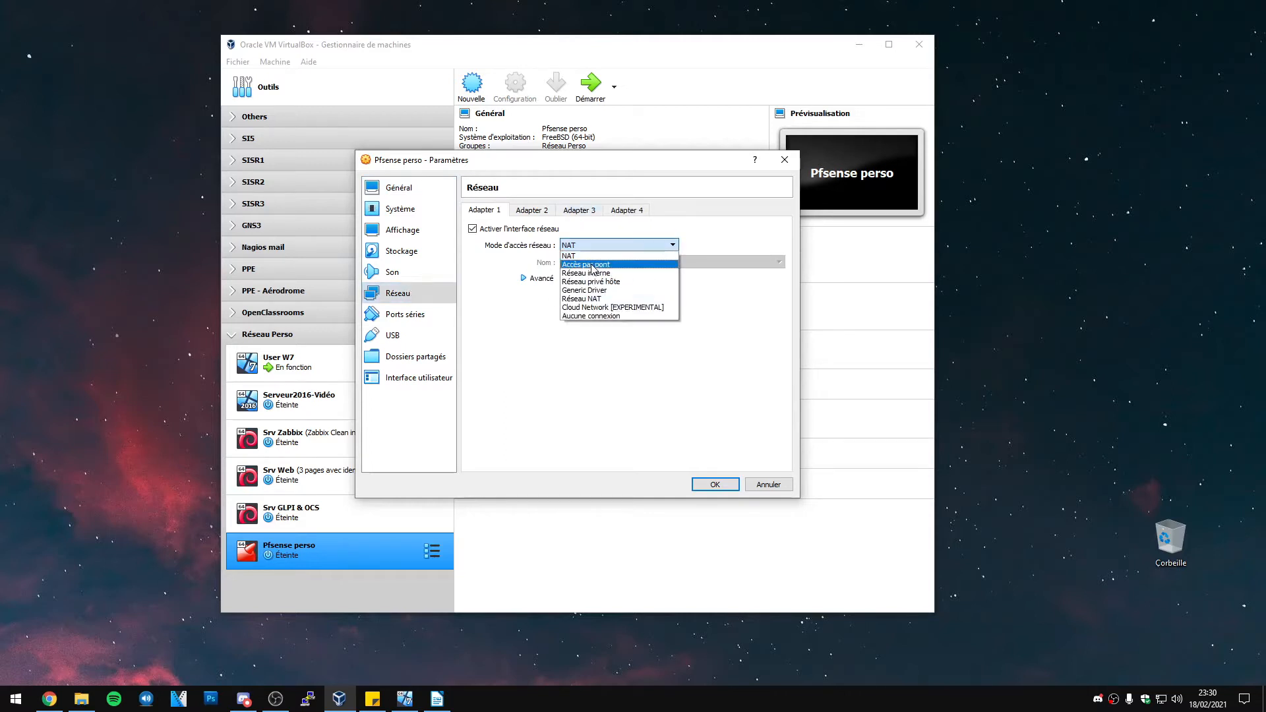
pyautogui.click(592, 270)
pyautogui.click(527, 278)
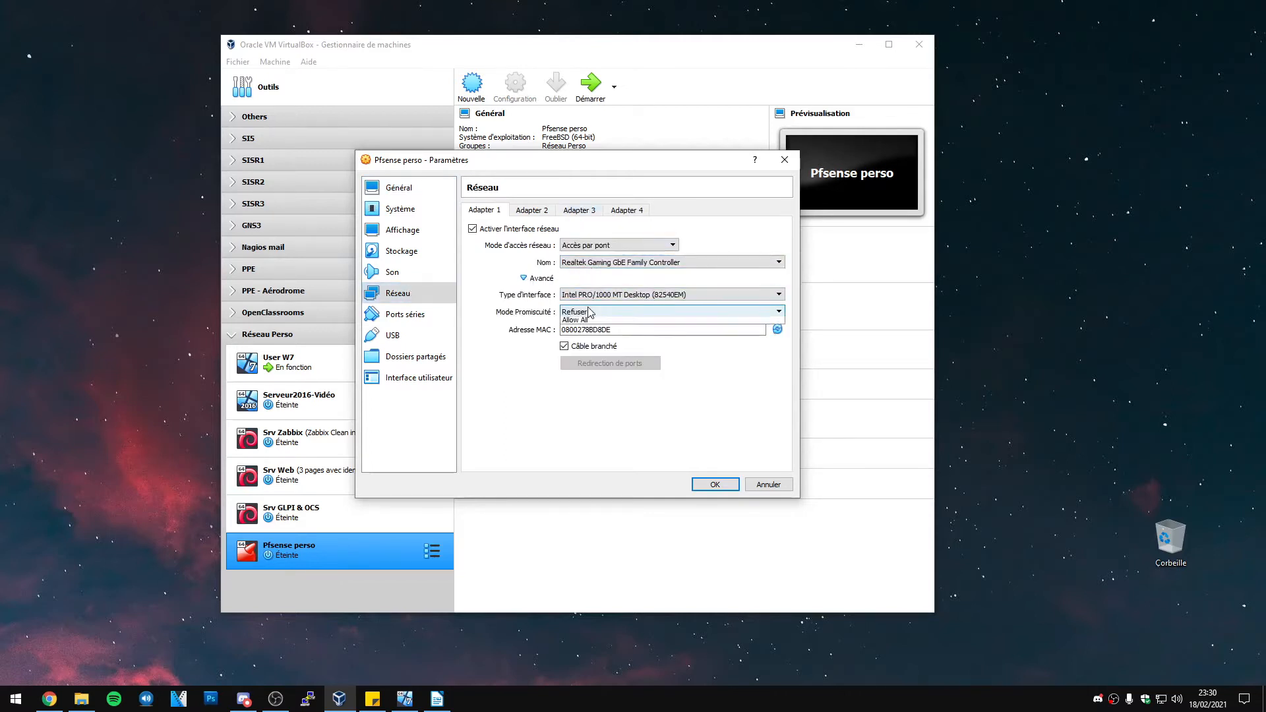
pyautogui.click(594, 311)
pyautogui.click(580, 348)
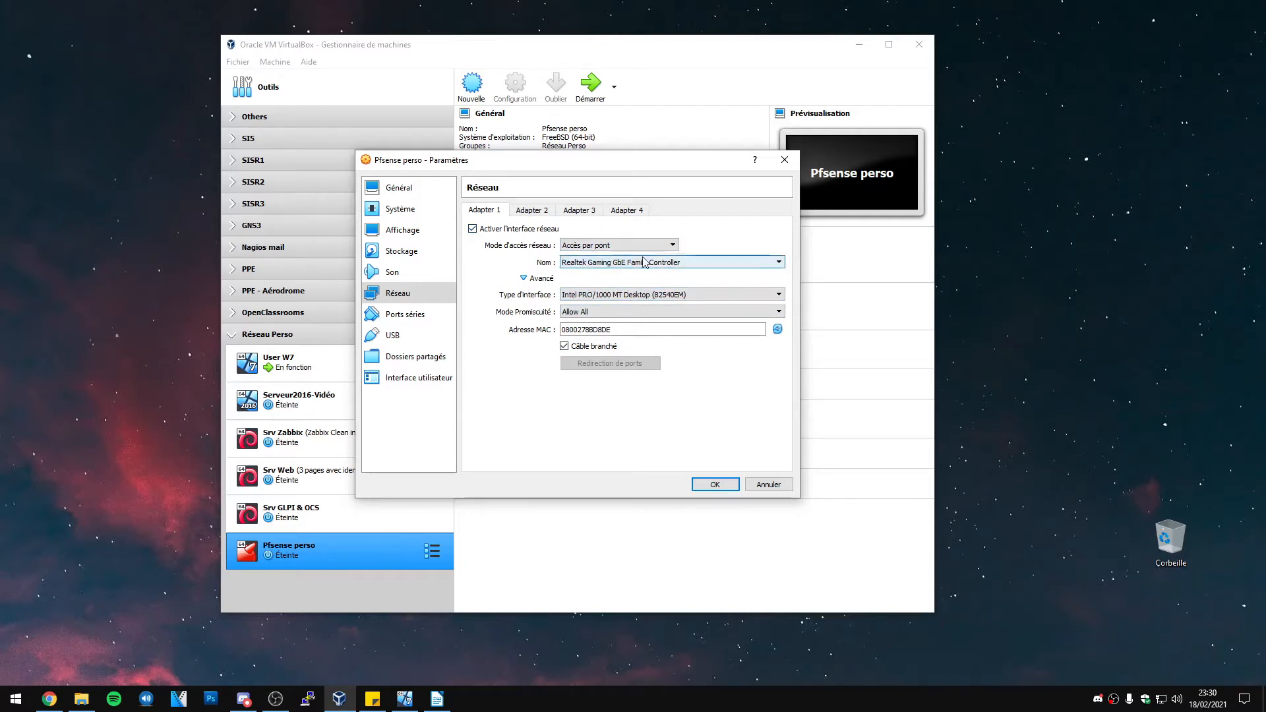
# Enable adapter 2 on Internal Network with promiscuous mode Allow All and a new MAC address
pyautogui.click(541, 211)
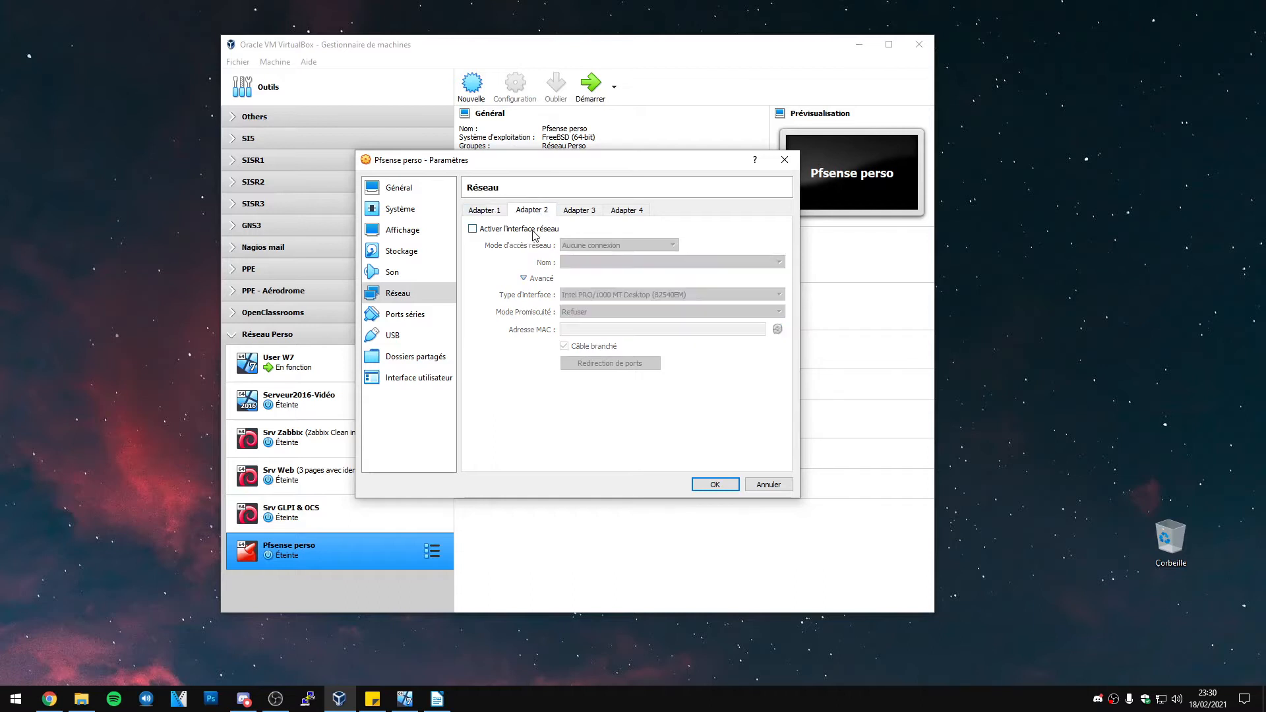
pyautogui.click(472, 228)
pyautogui.click(604, 245)
pyautogui.click(612, 273)
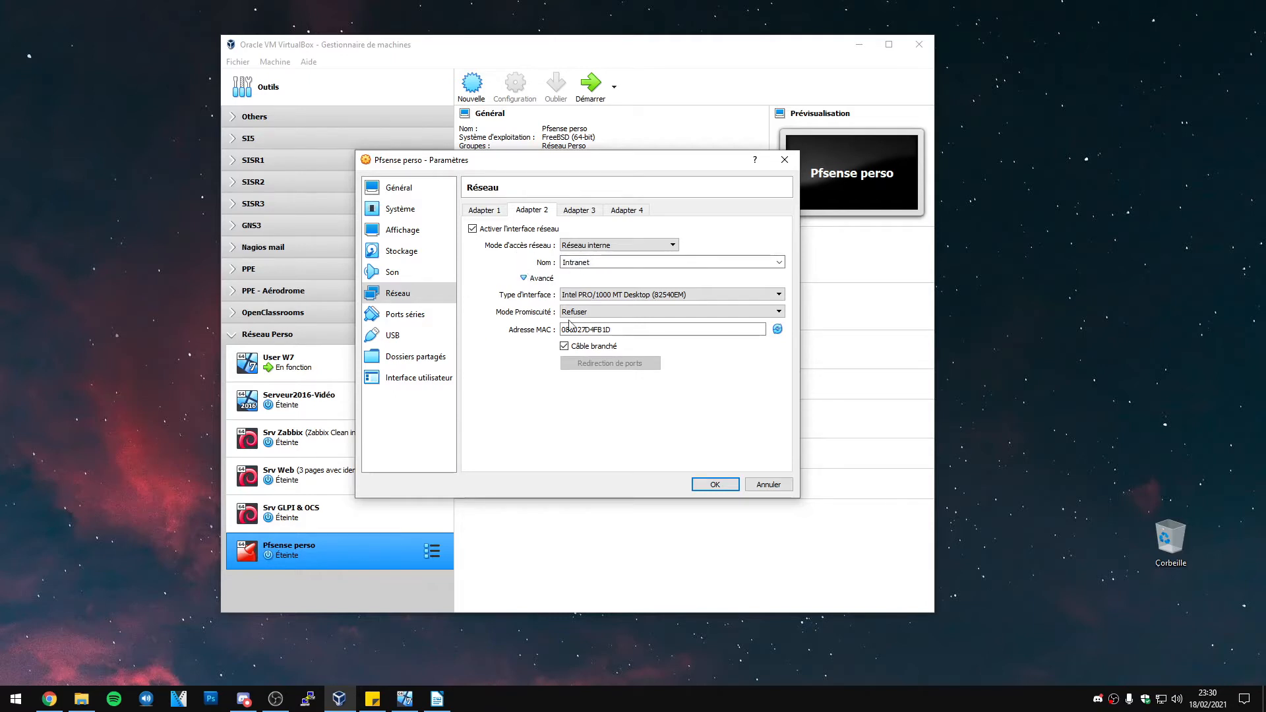
pyautogui.click(596, 312)
pyautogui.click(595, 339)
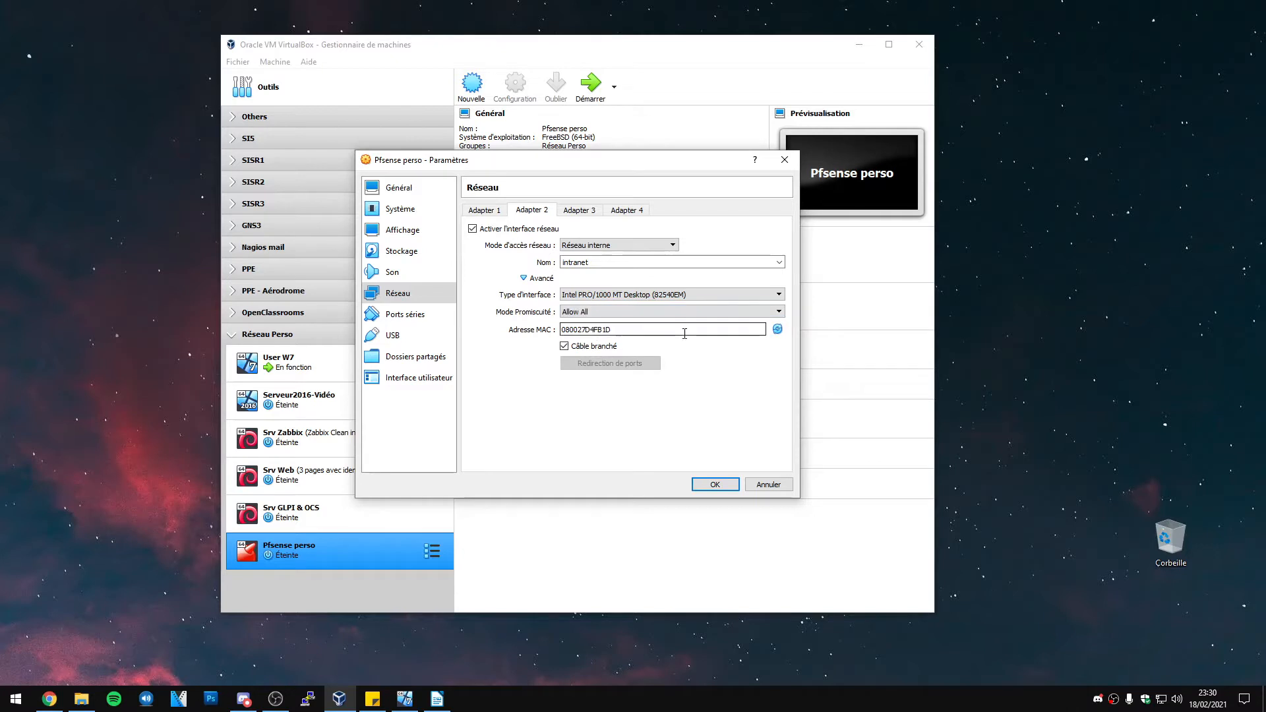
pyautogui.click(779, 330)
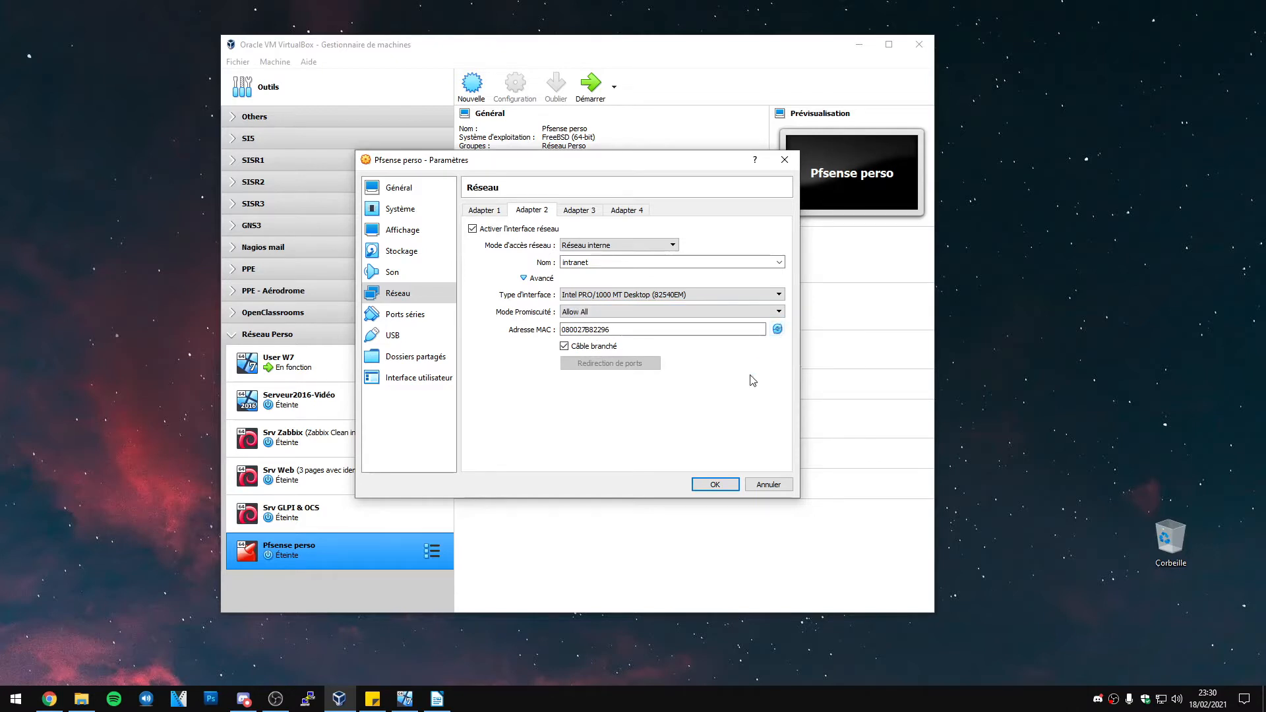
pyautogui.click(525, 278)
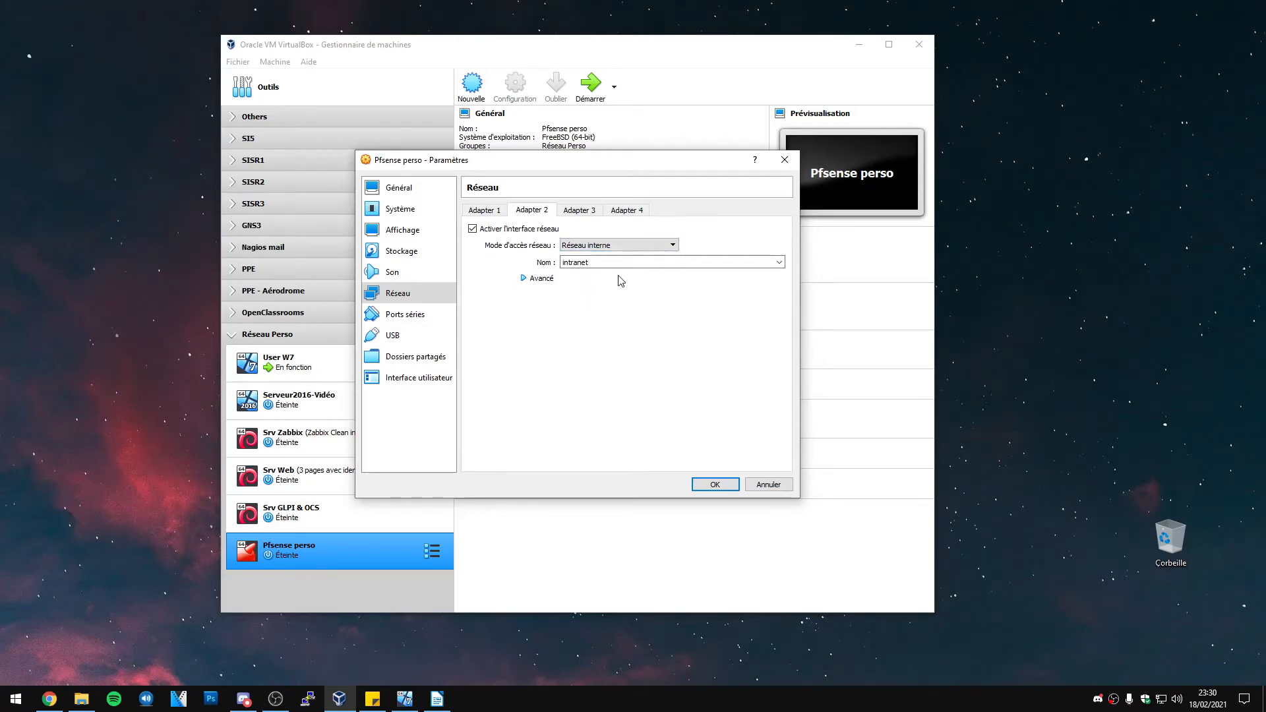
pyautogui.click(493, 211)
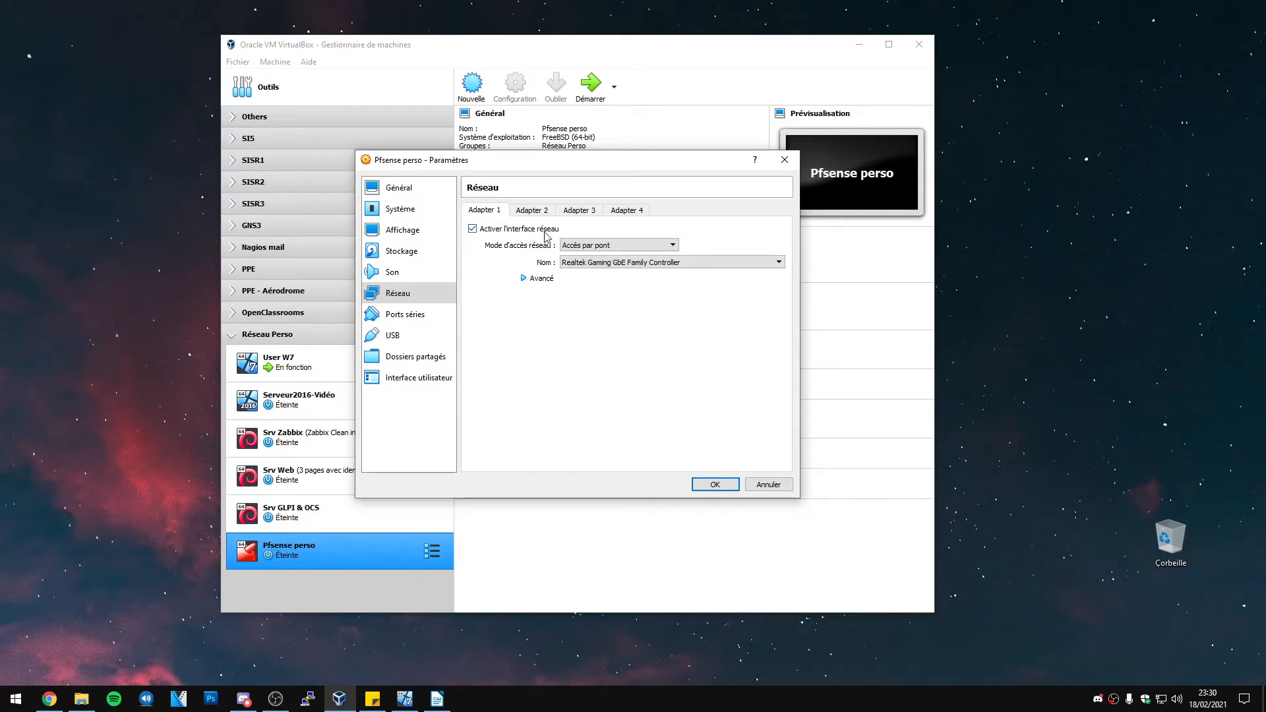
pyautogui.click(534, 211)
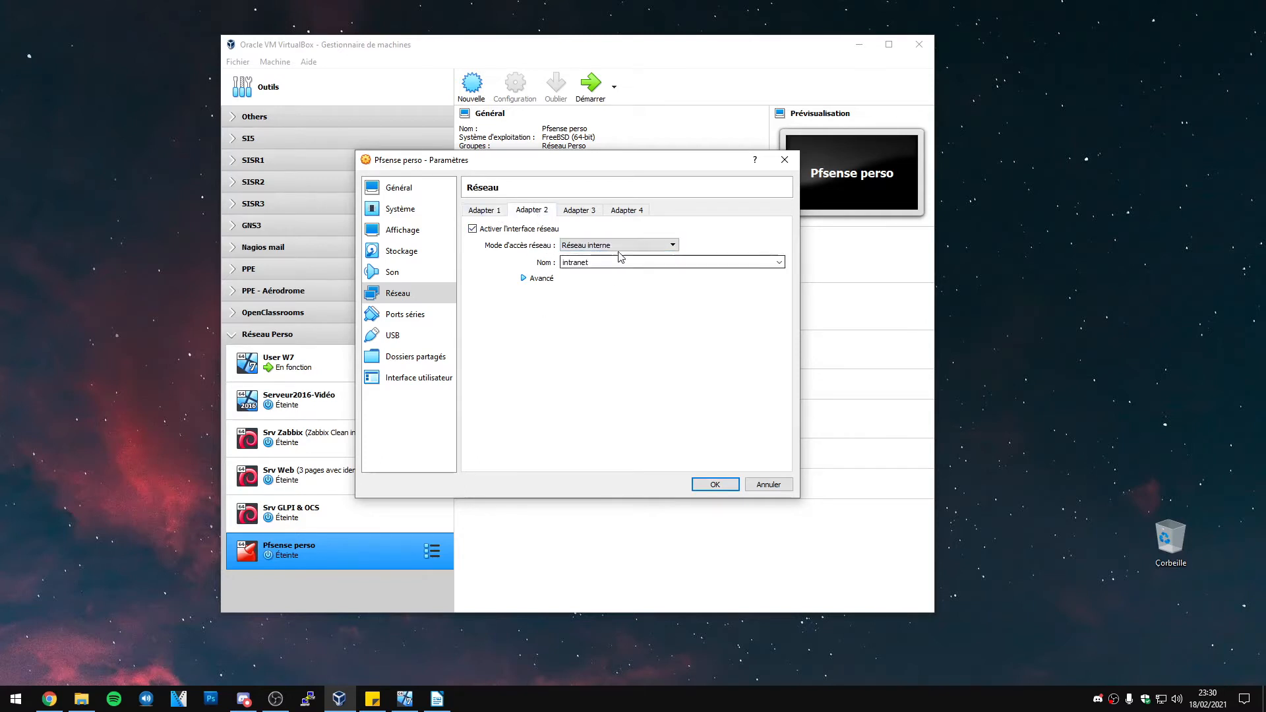
pyautogui.click(493, 211)
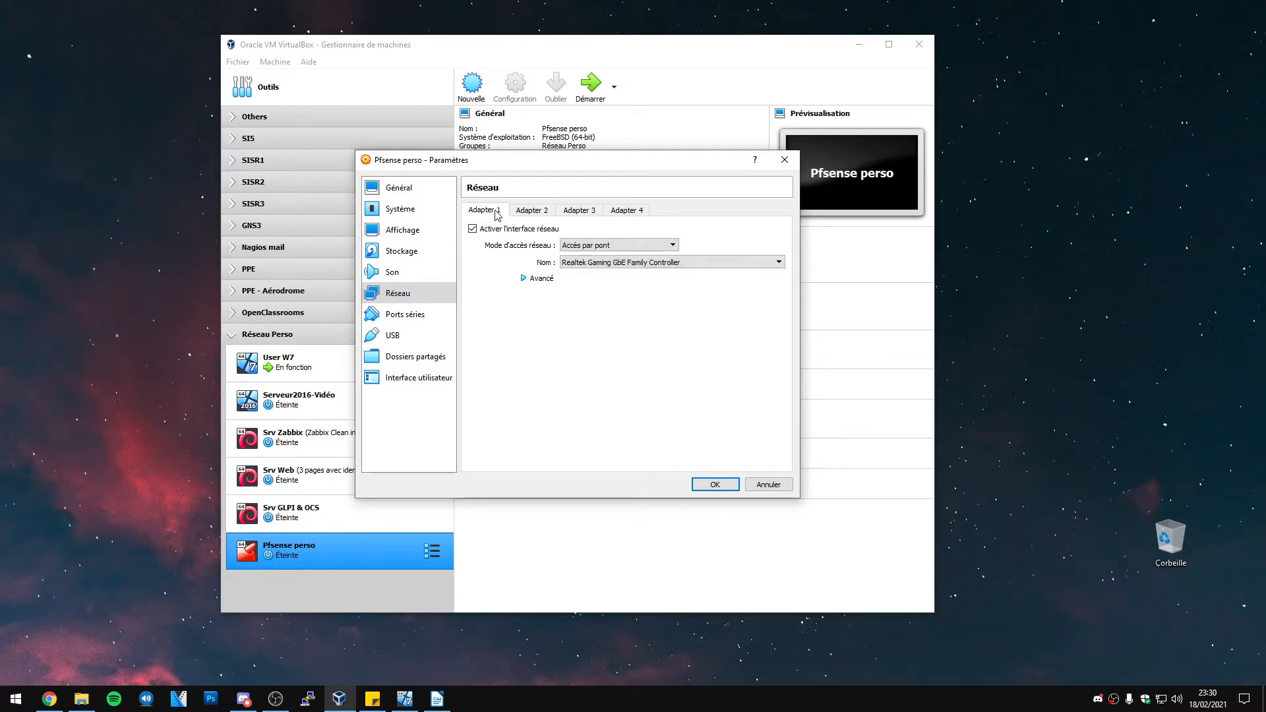
# In Stockage, select the empty optical drive and list its available disk images
pyautogui.click(403, 252)
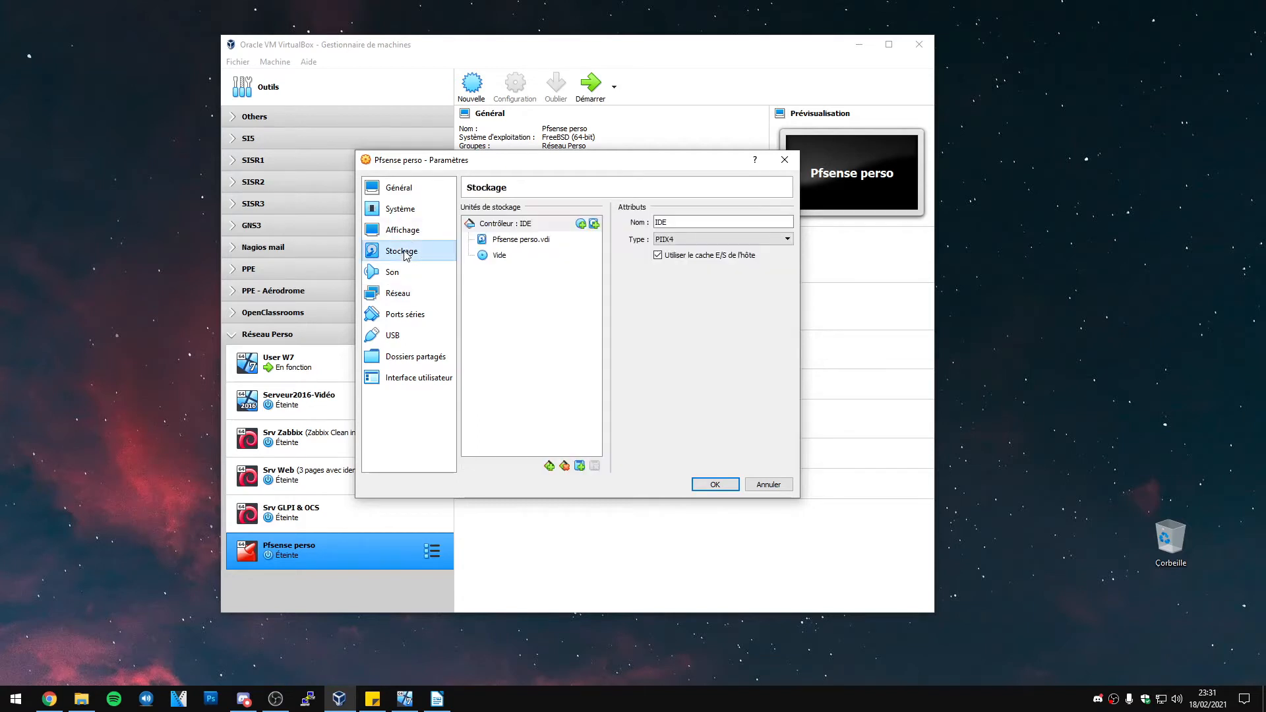
pyautogui.click(525, 259)
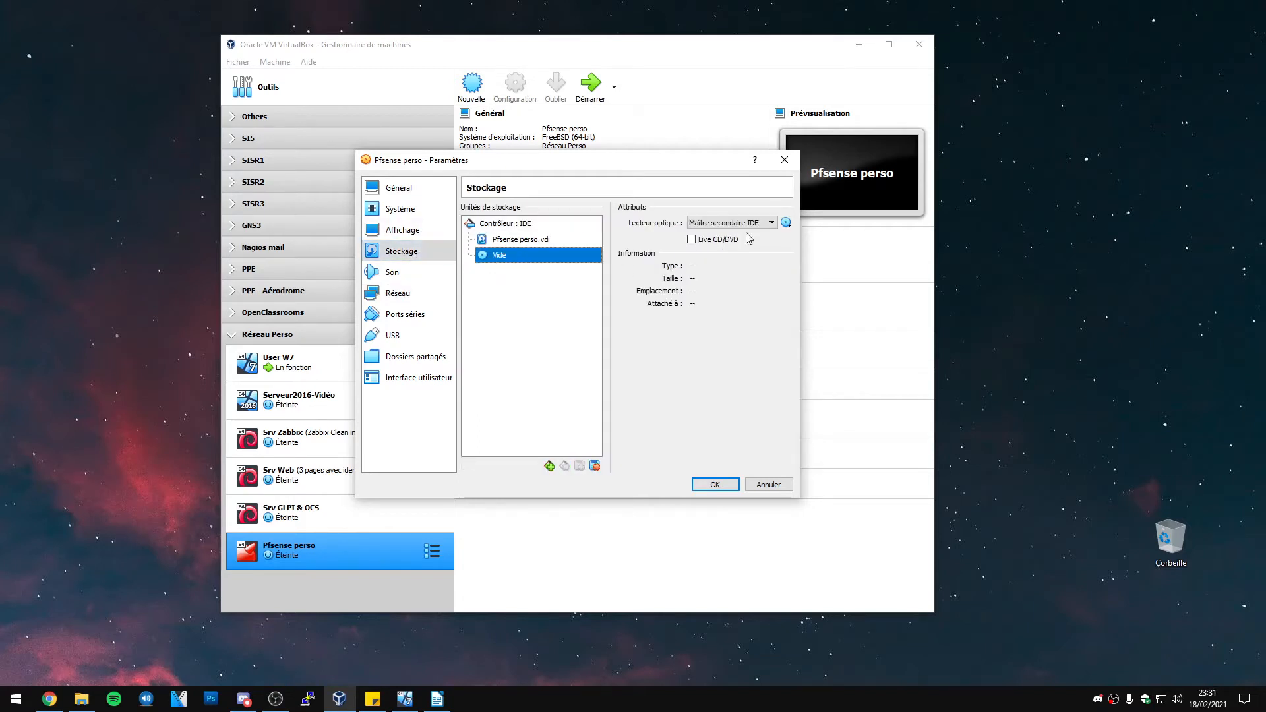
pyautogui.click(786, 224)
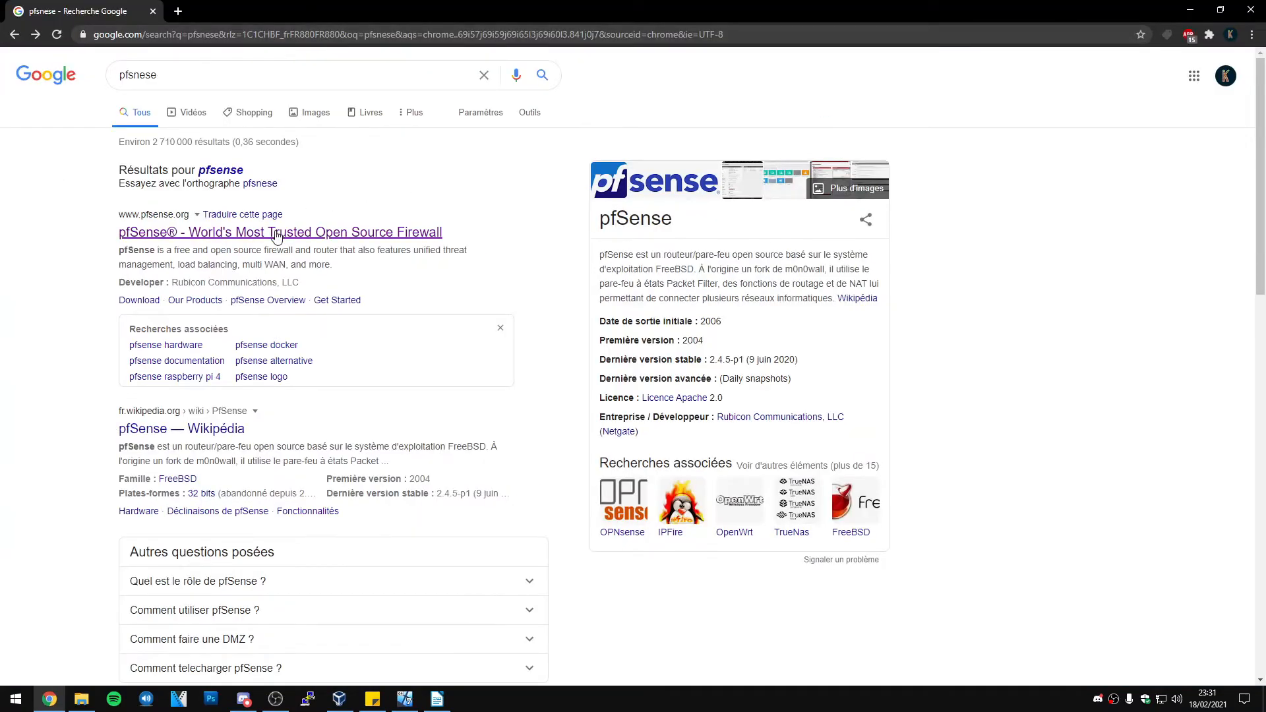
# Search for 'pfsense' and open the official pfsense.org website
pyautogui.click(232, 173)
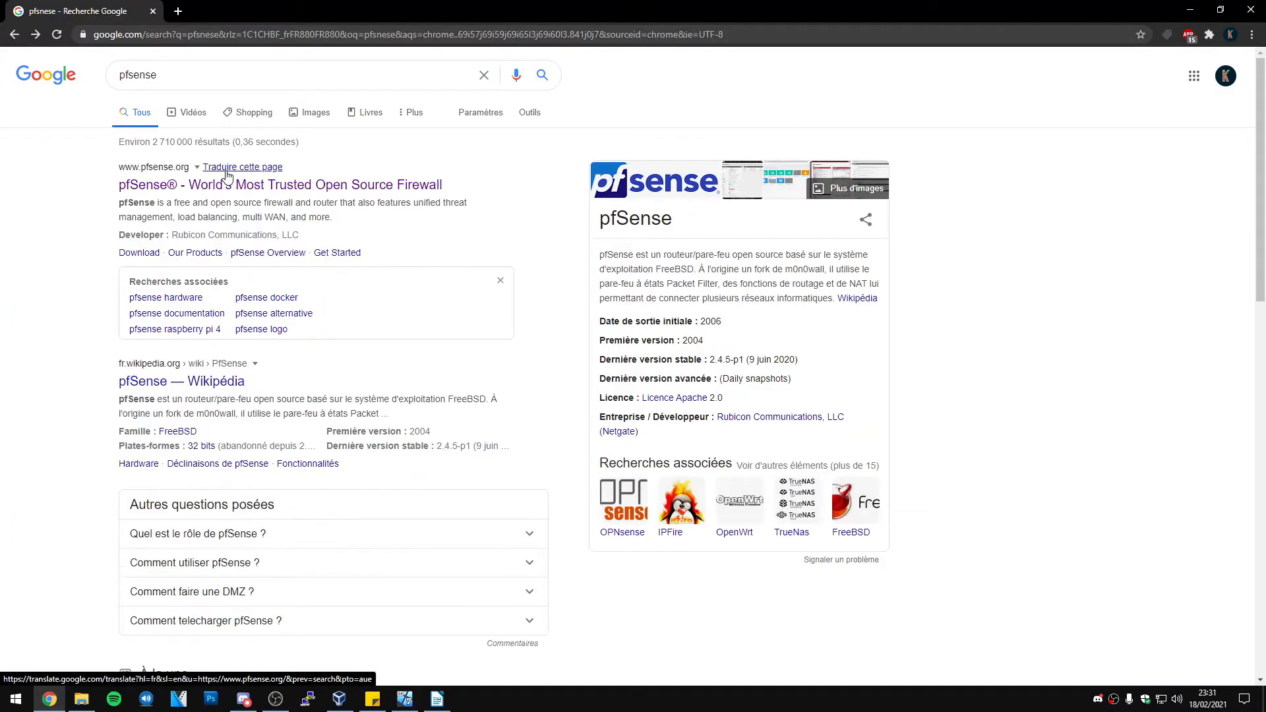
pyautogui.scroll(-3, 284, 205)
pyautogui.scroll(3, 284, 205)
pyautogui.click(315, 185)
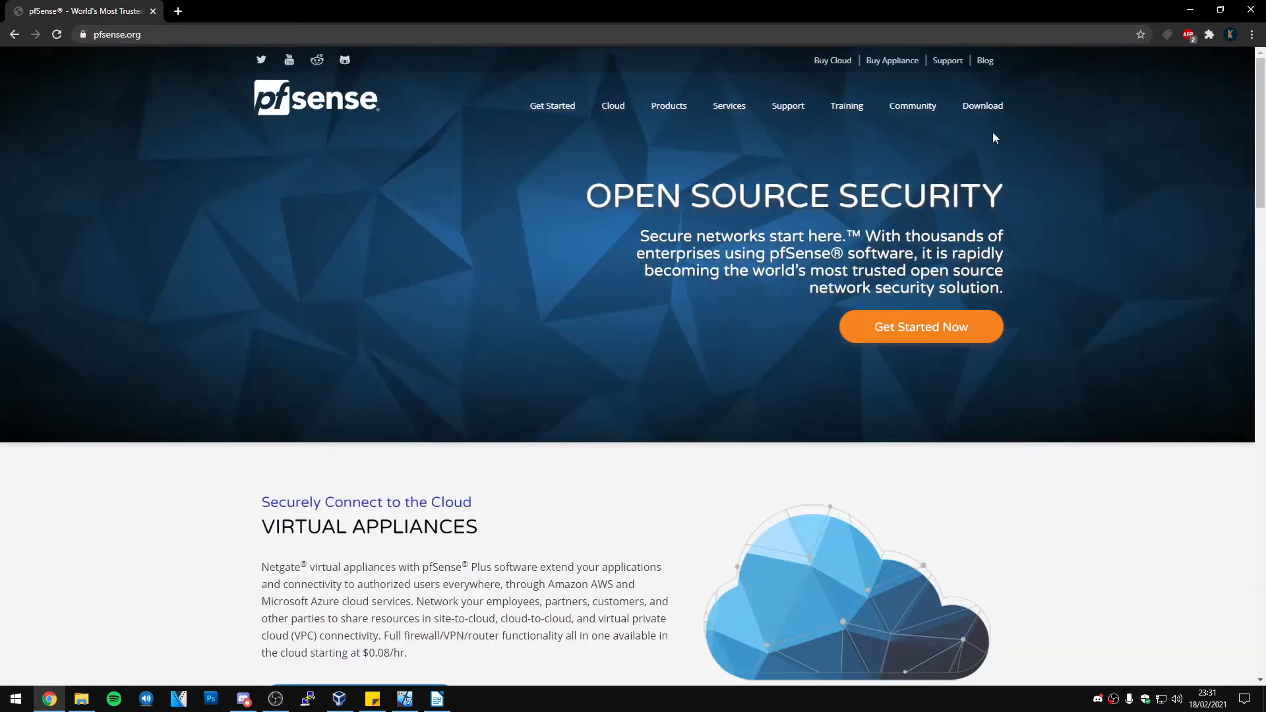
# On the Download page, review architecture and mirror options, then open the Netgate mirror file index
pyautogui.click(993, 110)
pyautogui.click(422, 431)
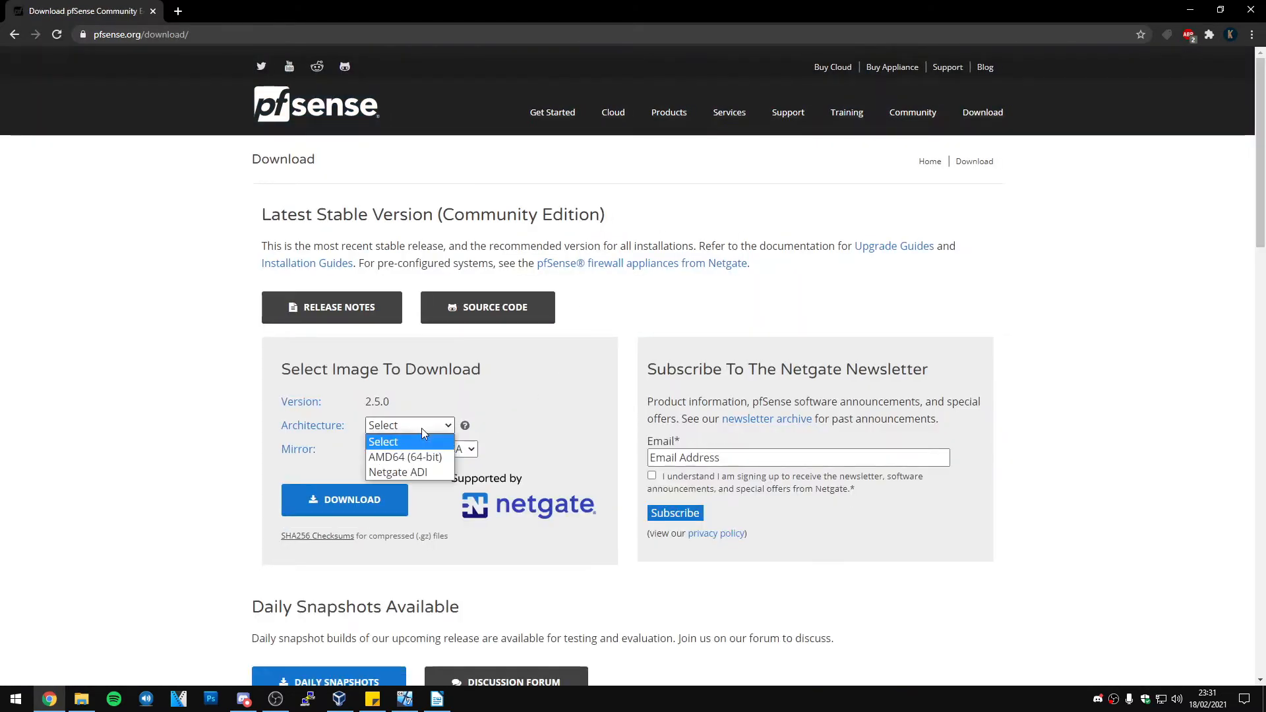
pyautogui.click(431, 432)
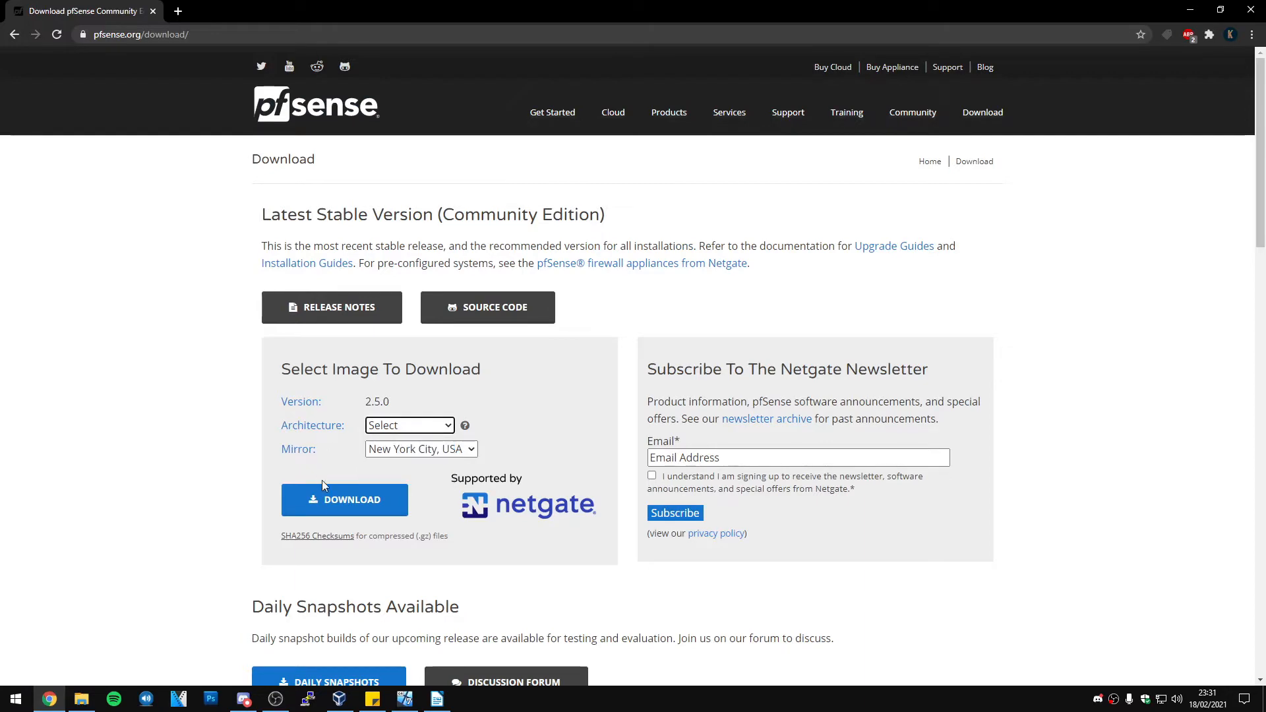
pyautogui.click(463, 451)
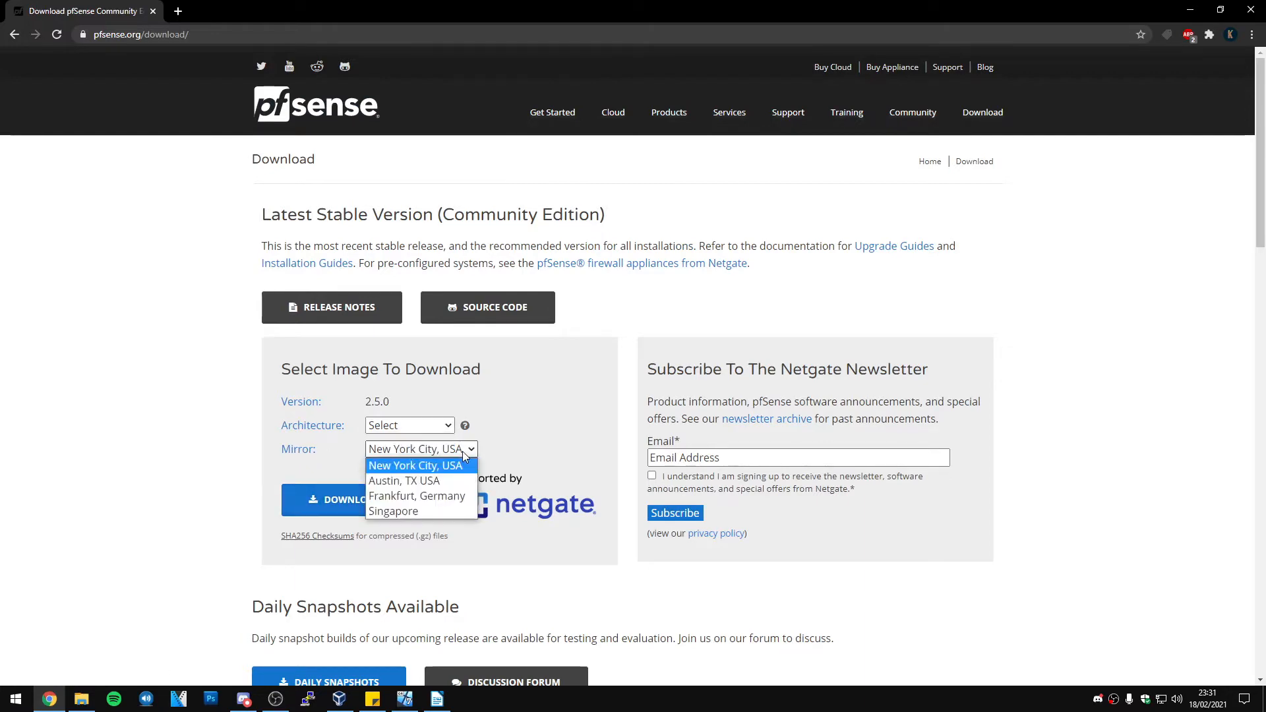
pyautogui.click(220, 430)
pyautogui.scroll(-4, 219, 432)
pyautogui.scroll(1, 210, 417)
pyautogui.scroll(-4, 212, 414)
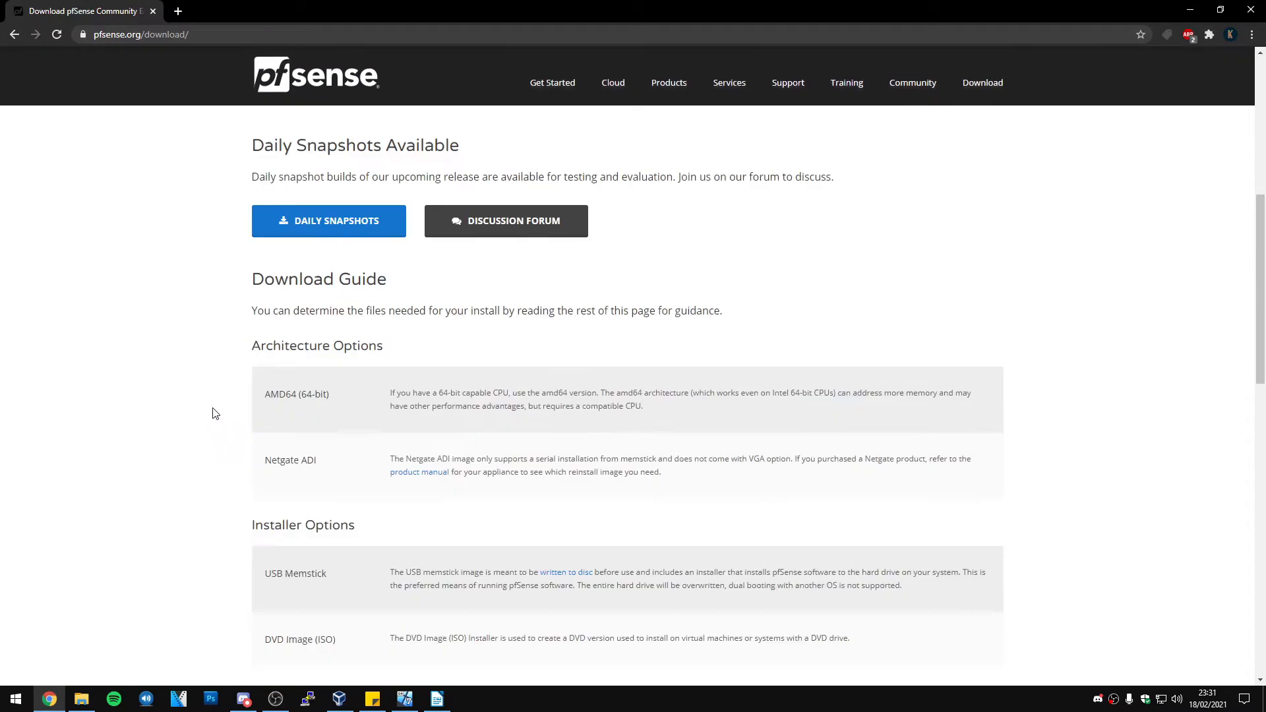
pyautogui.scroll(7, 212, 413)
pyautogui.click(351, 507)
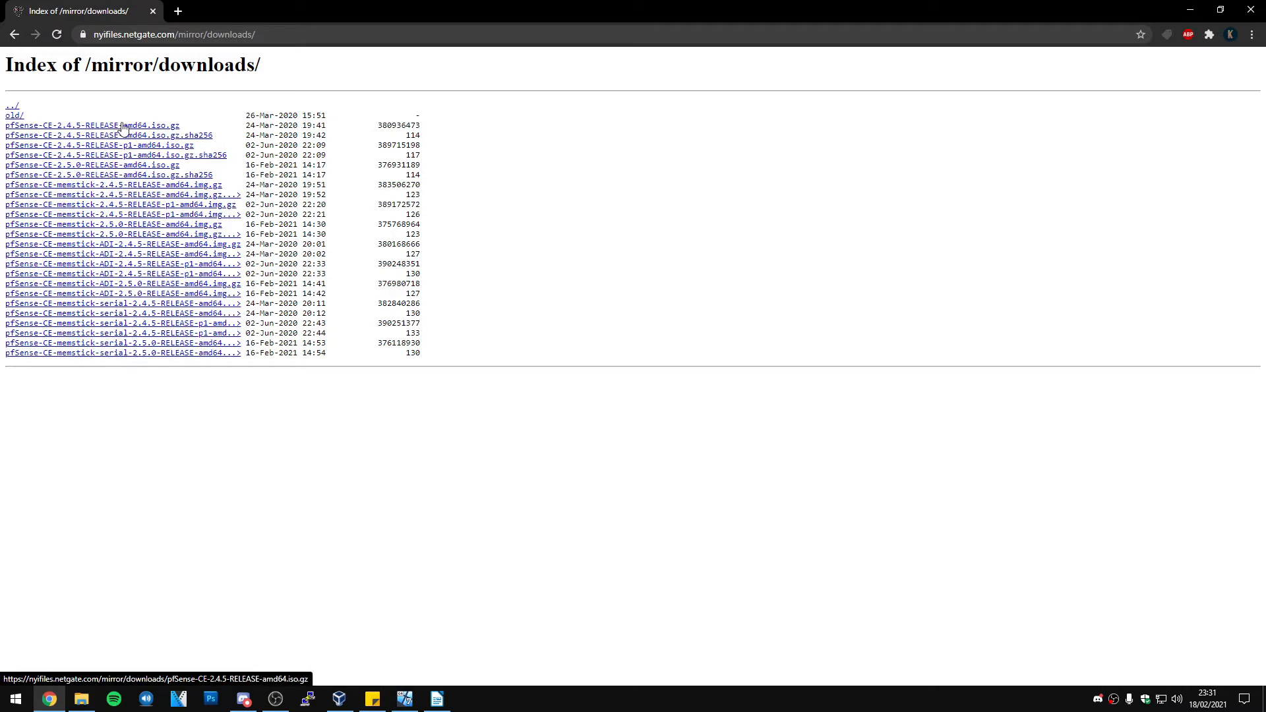
# Download pfSense-CE-2.4.5-RELEASE-amd64.iso.gz, then cancel it from Chrome's download bar with Annuler
pyautogui.moveTo(192, 127); pyautogui.dragTo(8, 130)
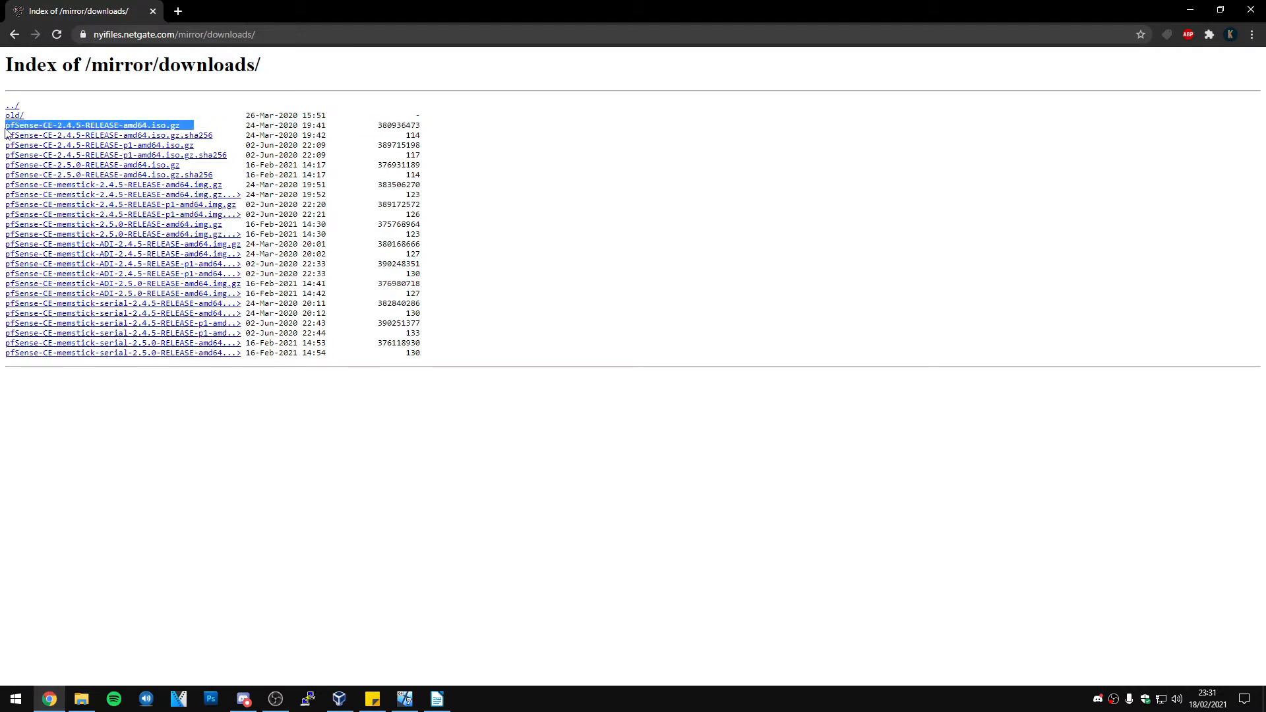
pyautogui.click(112, 109)
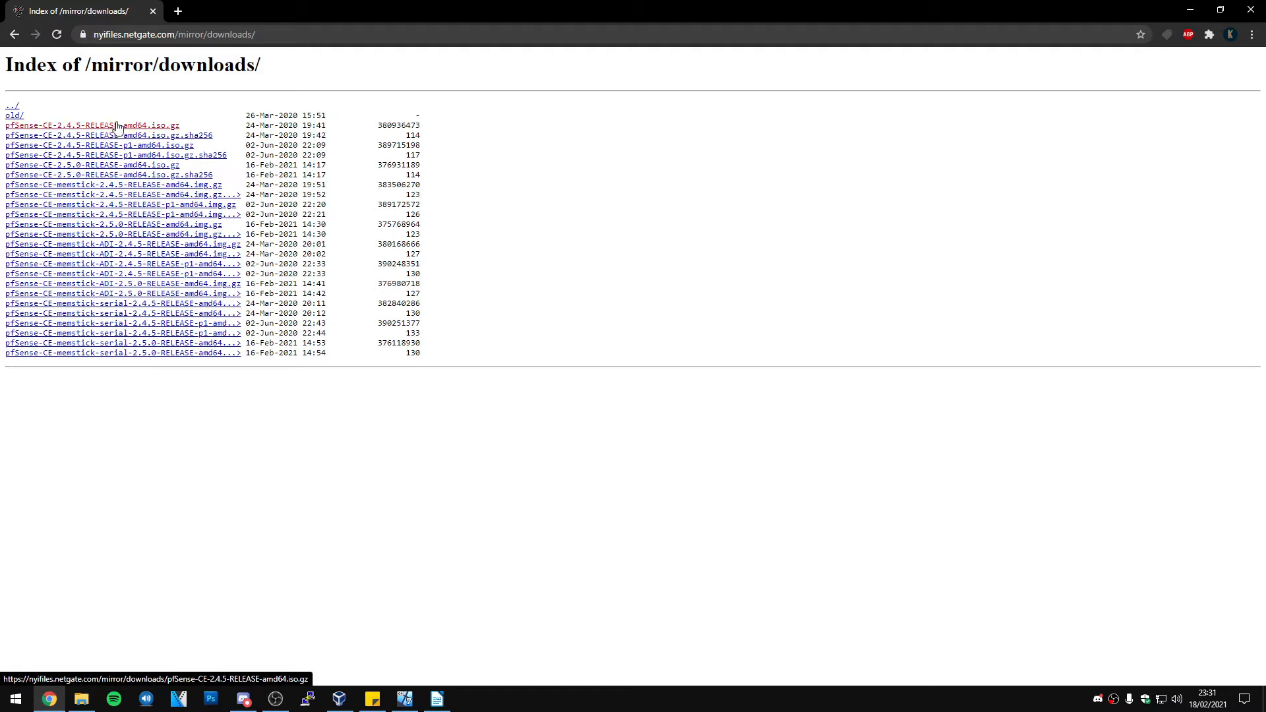
pyautogui.click(117, 126)
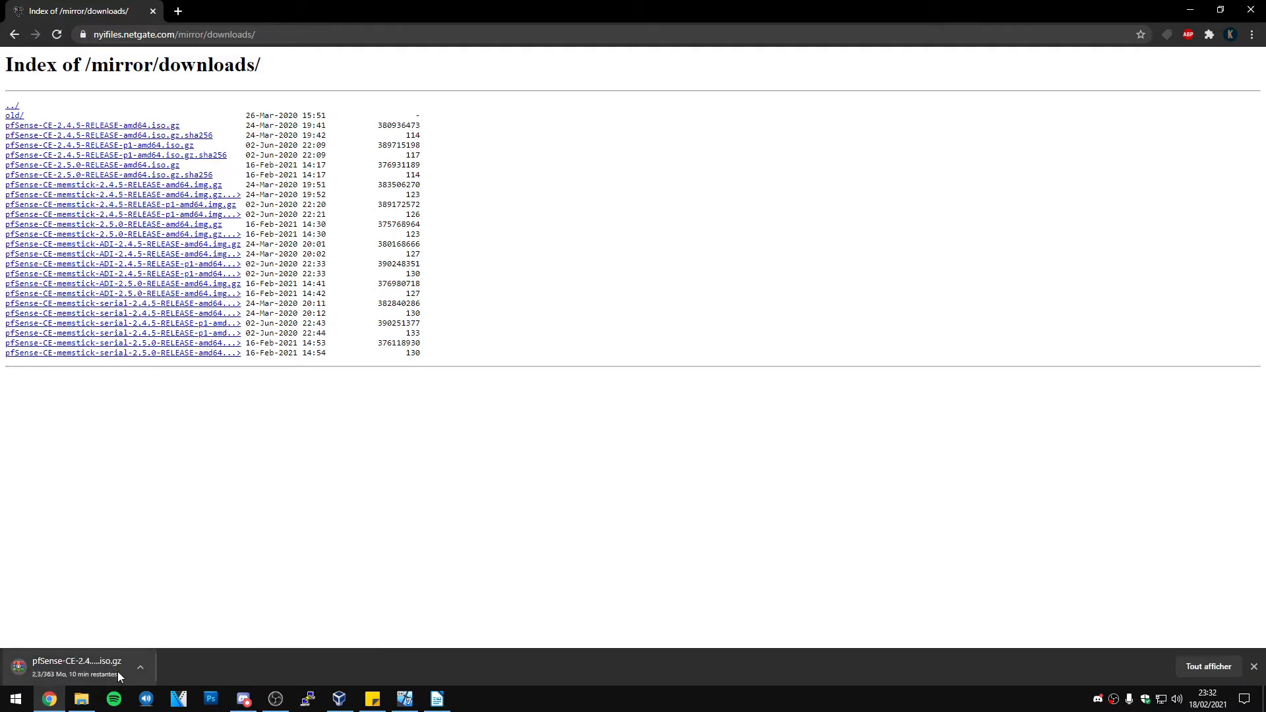
pyautogui.click(142, 667)
pyautogui.click(166, 646)
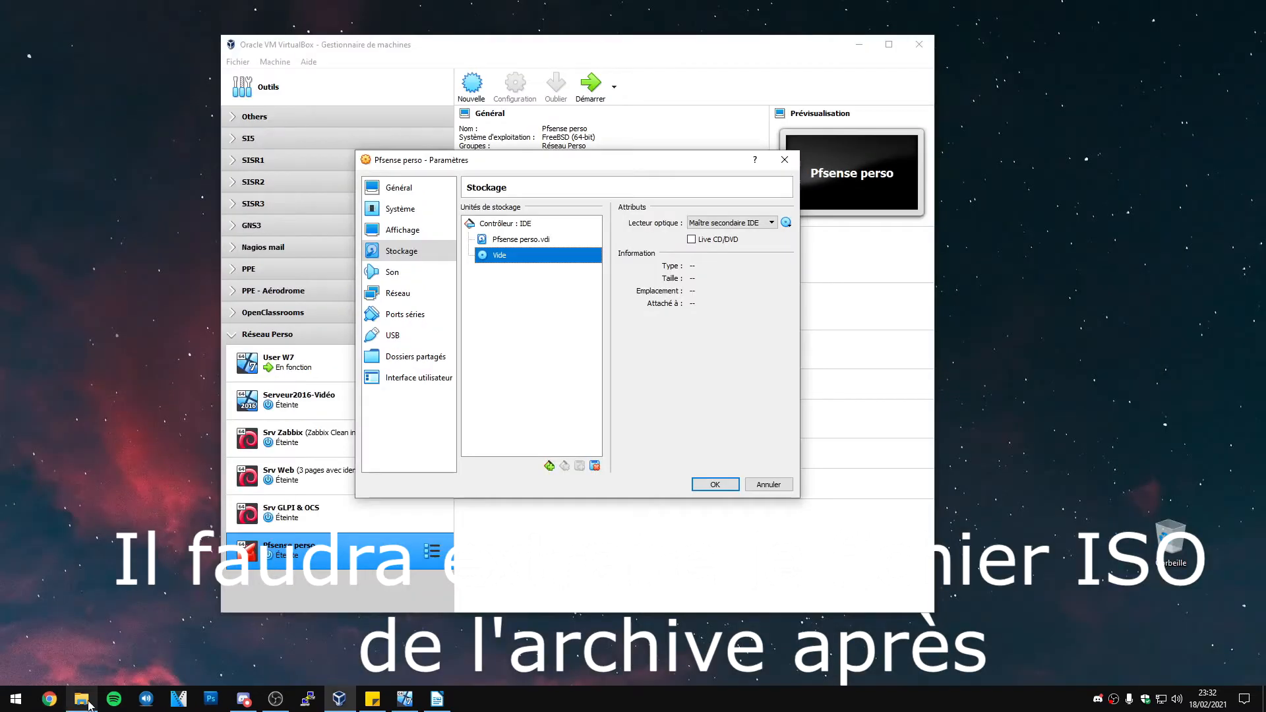
pyautogui.moveTo(88, 704)
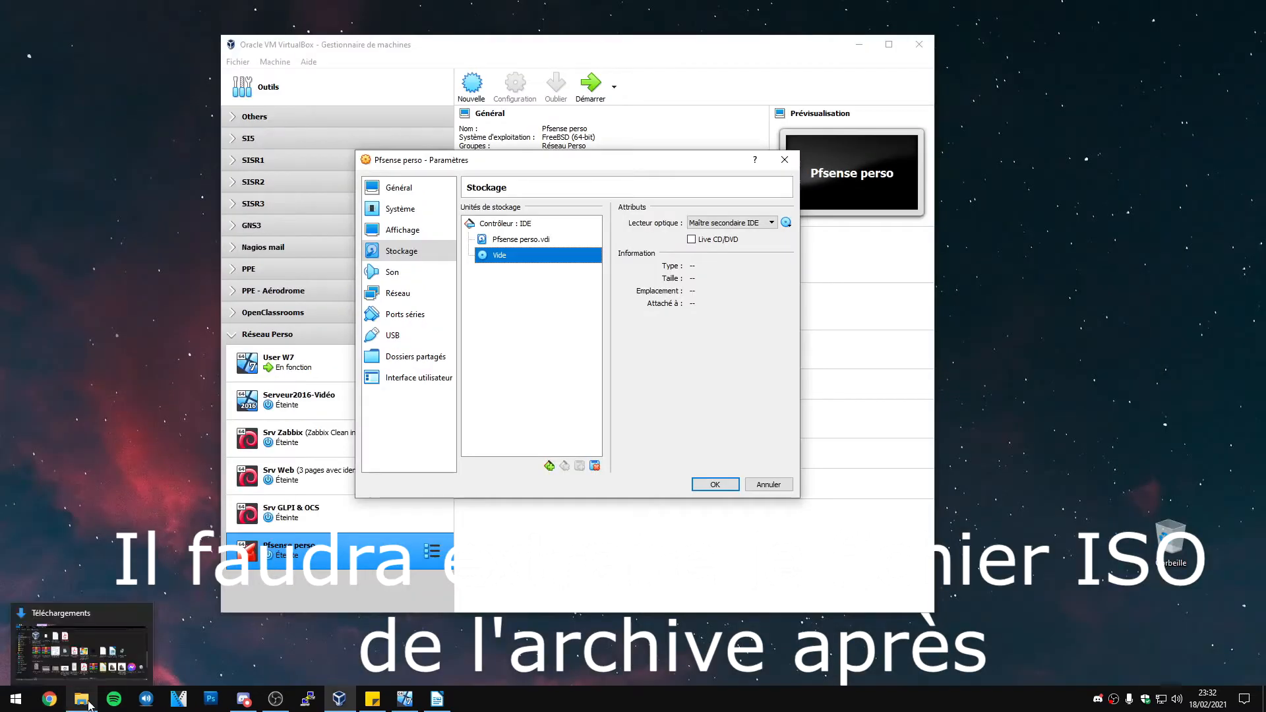
# Insert pfSense-CE-2.4.5-RELEASE-amd64.iso into the optical drive, save with OK, and start Pfsense perso
pyautogui.click(786, 222)
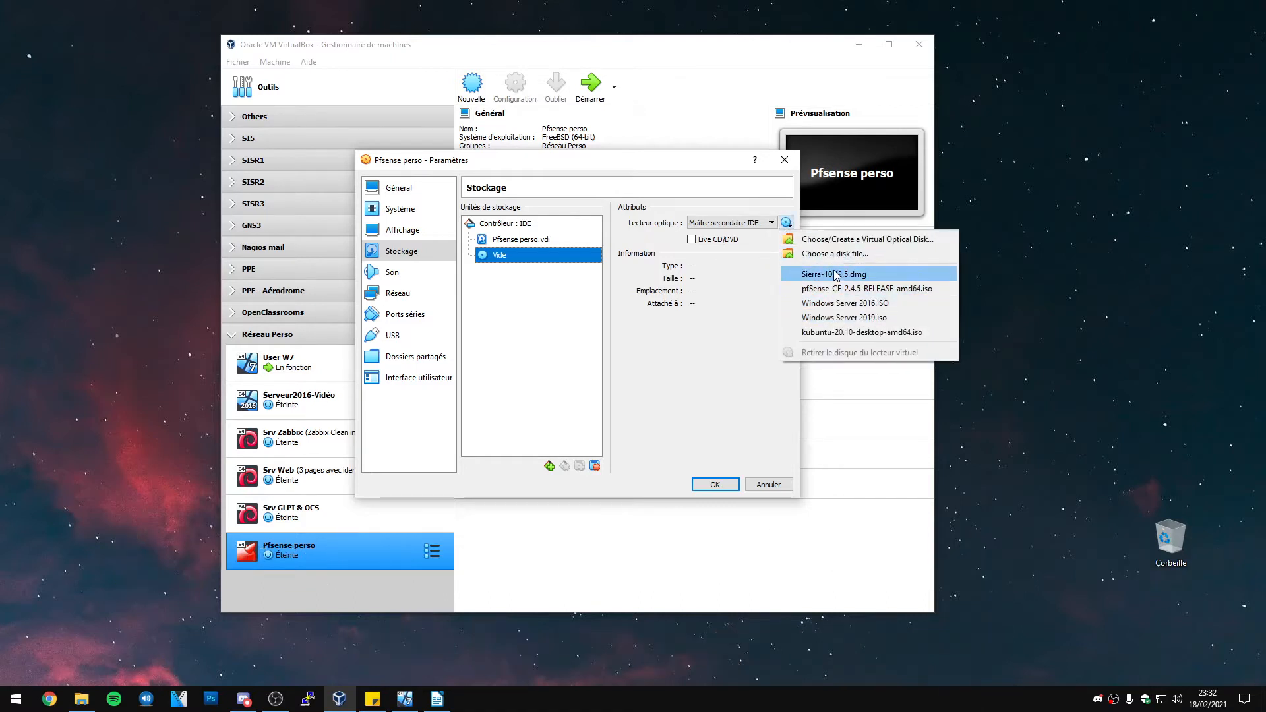
pyautogui.click(873, 290)
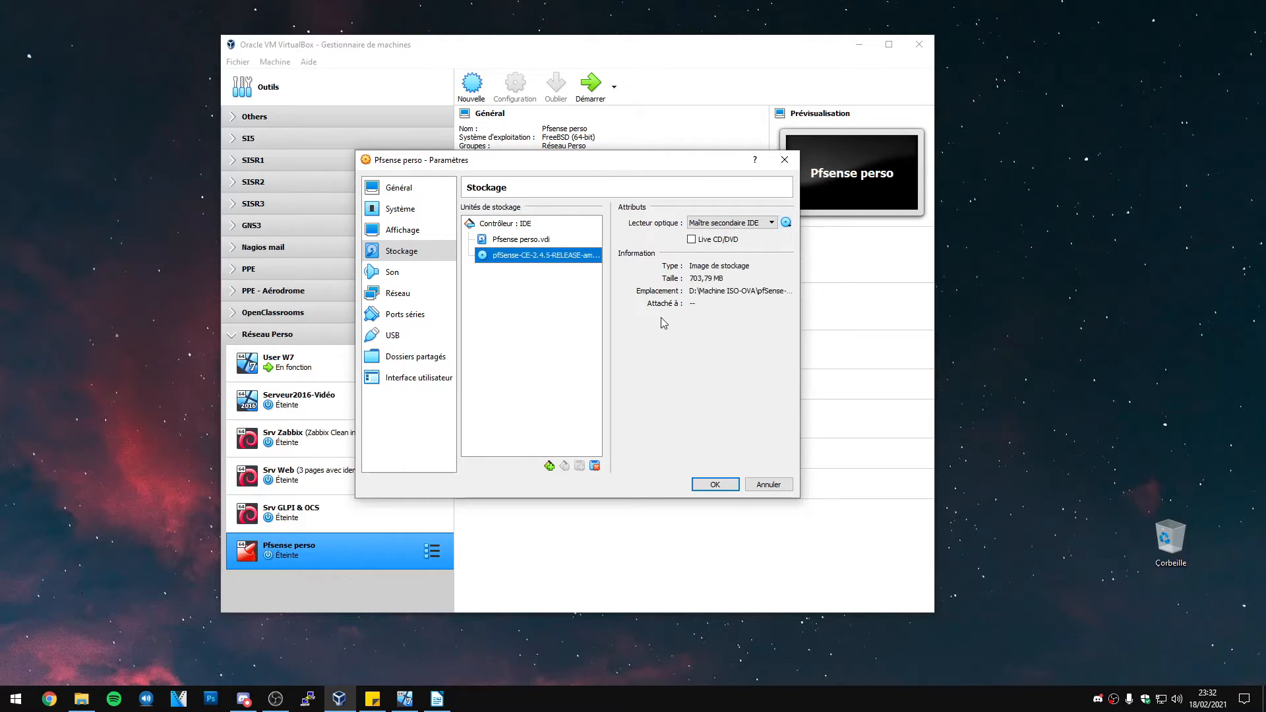
pyautogui.click(714, 484)
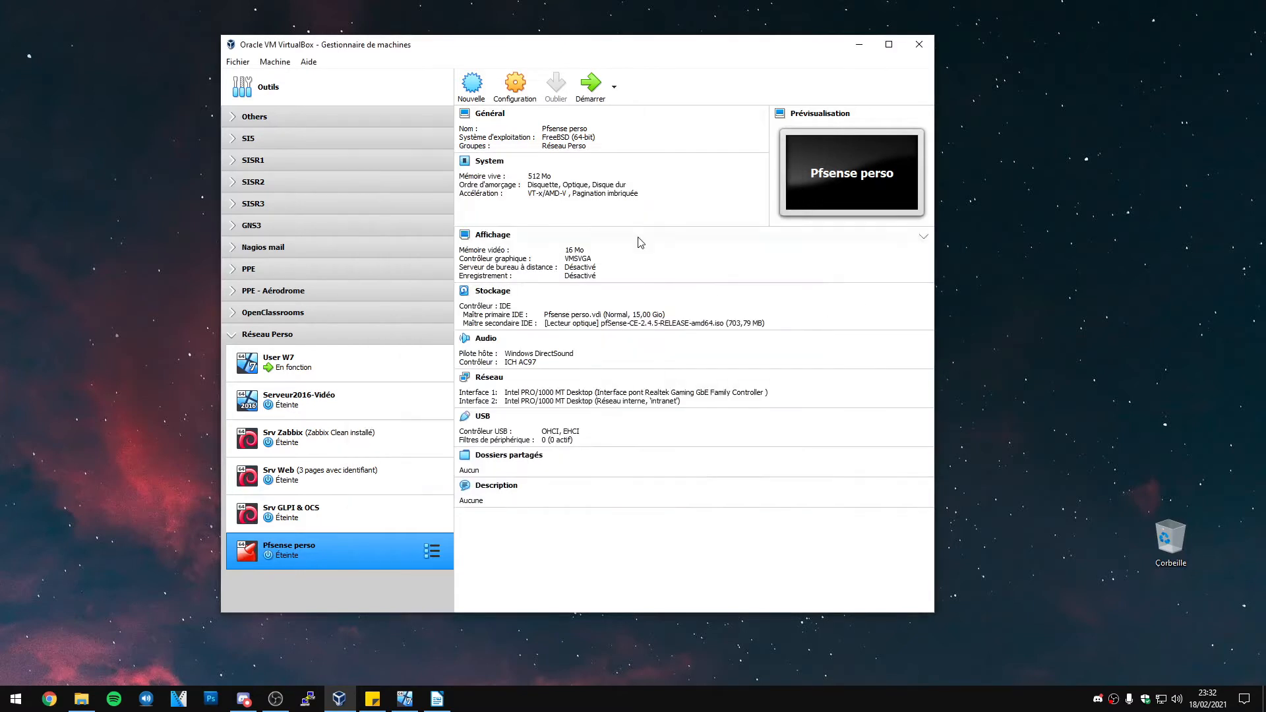
pyautogui.click(590, 82)
# Boot Pfsense perso from the pfSense-CE-2.4.5-RELEASE-amd64.iso disk and accept the copyright notice
pyautogui.click(858, 44)
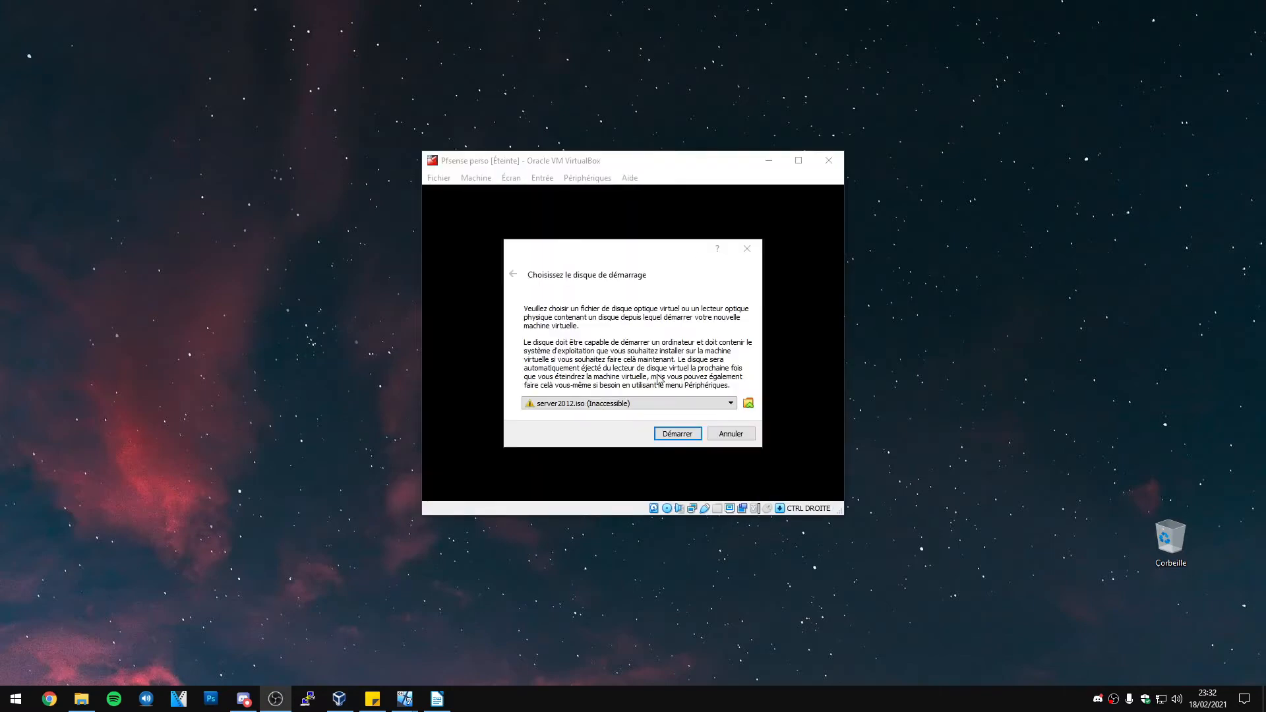
pyautogui.click(630, 403)
pyautogui.click(625, 428)
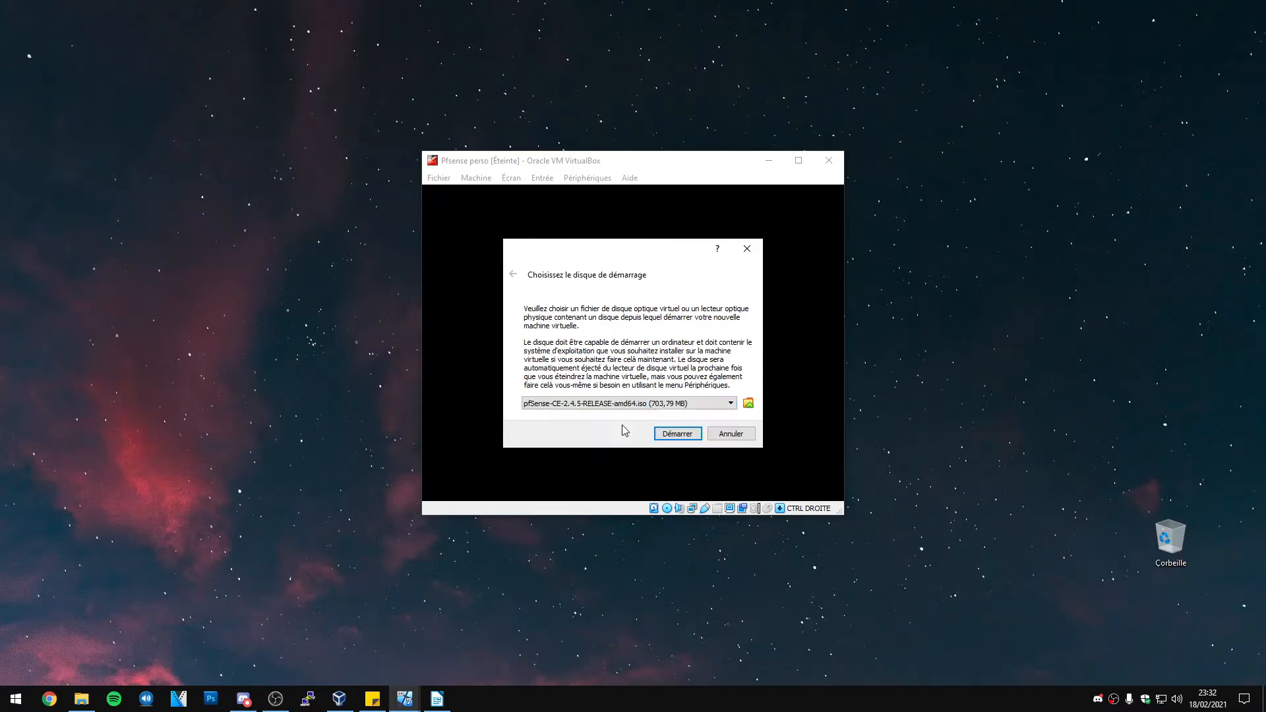
pyautogui.click(692, 434)
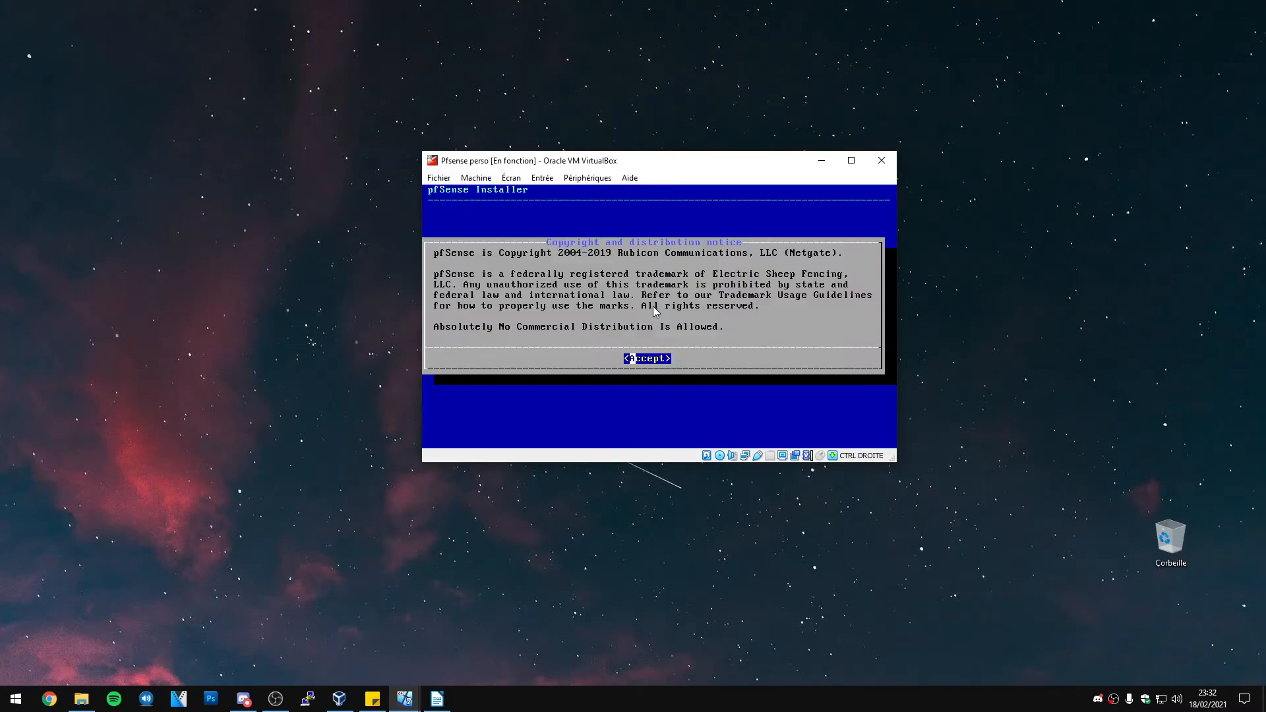
pyautogui.press('Return')
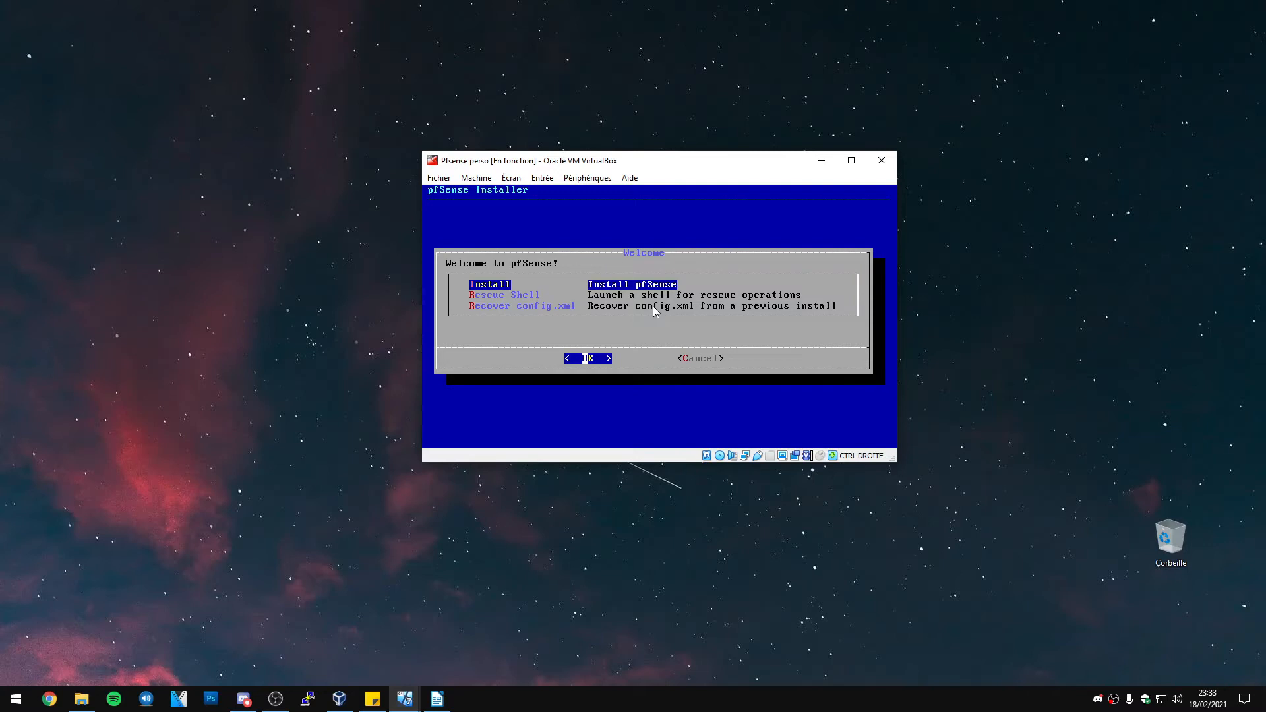
# Choose Install and select French as the console keymap
pyautogui.press('Return')
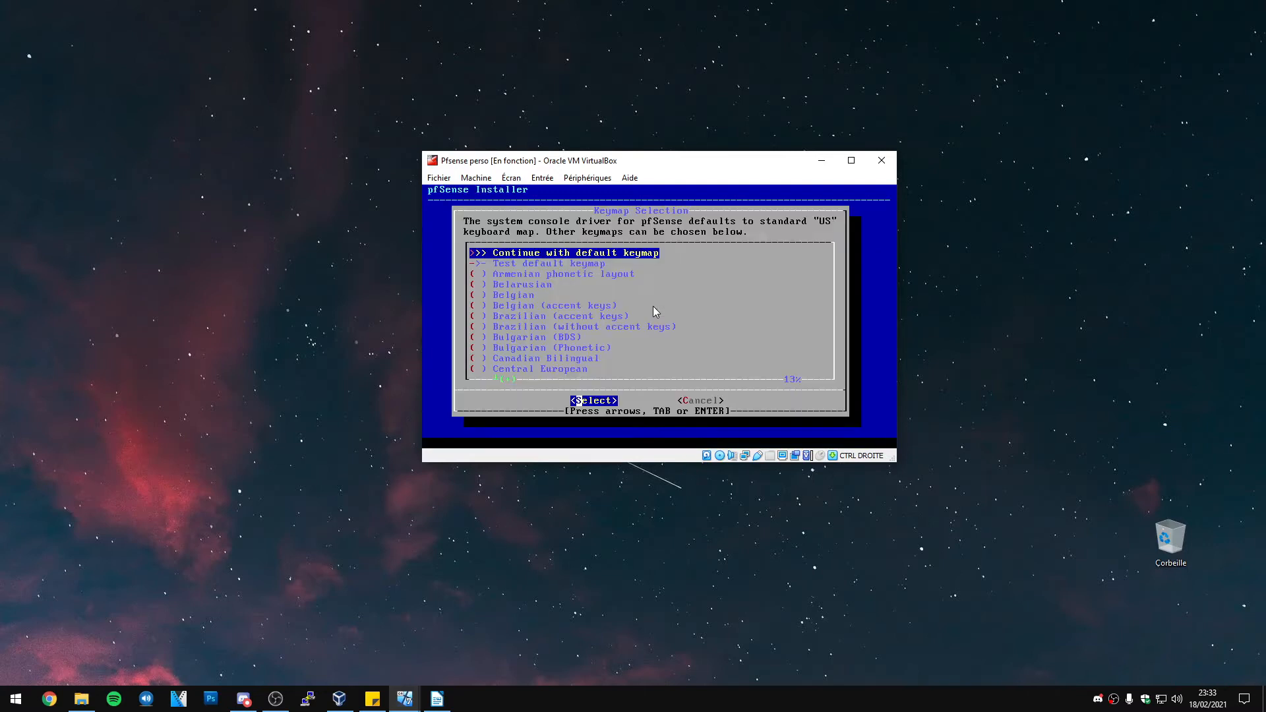
pyautogui.press('Down')
pyautogui.press('Down')
pyautogui.press('Down')
pyautogui.press('Down')
pyautogui.press('Down')
pyautogui.press('Down')
pyautogui.press('Down')
pyautogui.press('Down')
pyautogui.press('Down')
pyautogui.press('Down')
pyautogui.press('Down')
pyautogui.press('Down')
pyautogui.press('Down')
pyautogui.press('Down')
pyautogui.press('Down')
pyautogui.press('Down')
pyautogui.press('Down')
pyautogui.press('Down')
pyautogui.press('Down')
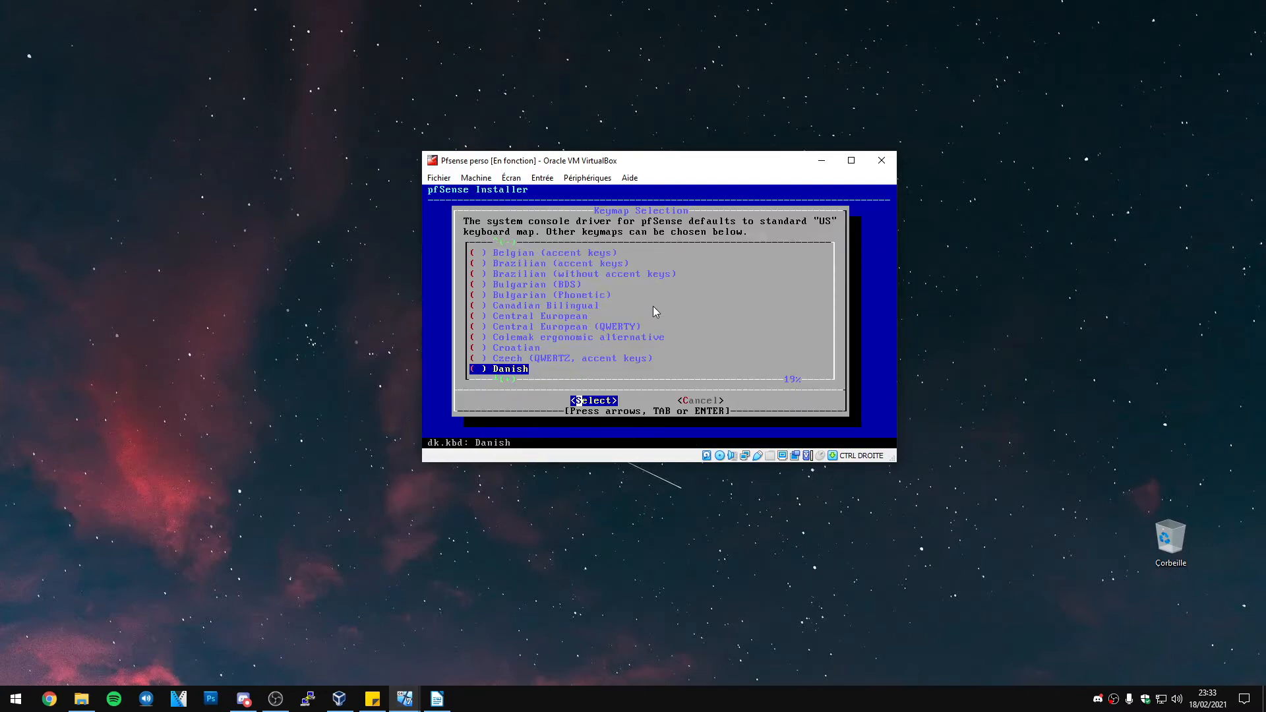
pyautogui.press('Down')
pyautogui.press('Down')
pyautogui.press('Down')
pyautogui.press('Down')
pyautogui.press('Down')
pyautogui.press('Down')
pyautogui.press('Down')
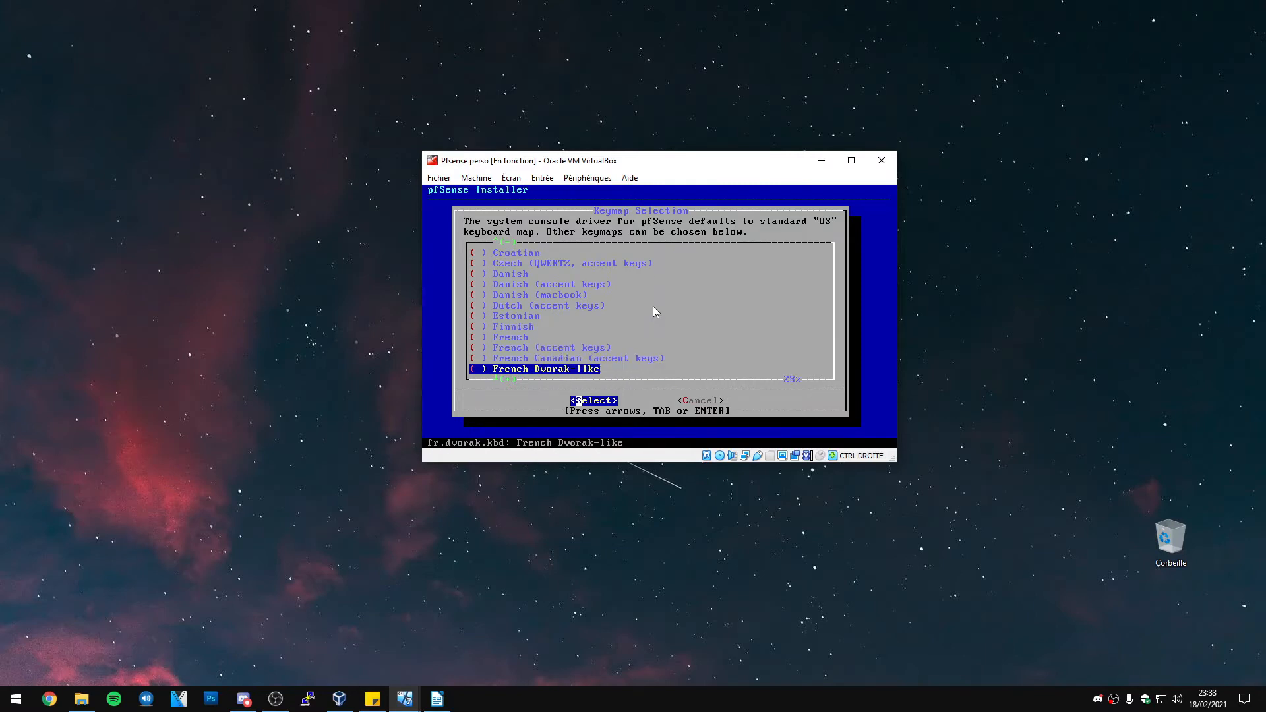
pyautogui.press('Down')
pyautogui.press('Down')
pyautogui.press('Down')
pyautogui.press('Up')
pyautogui.press('Up')
pyautogui.press('Up')
pyautogui.press('Up')
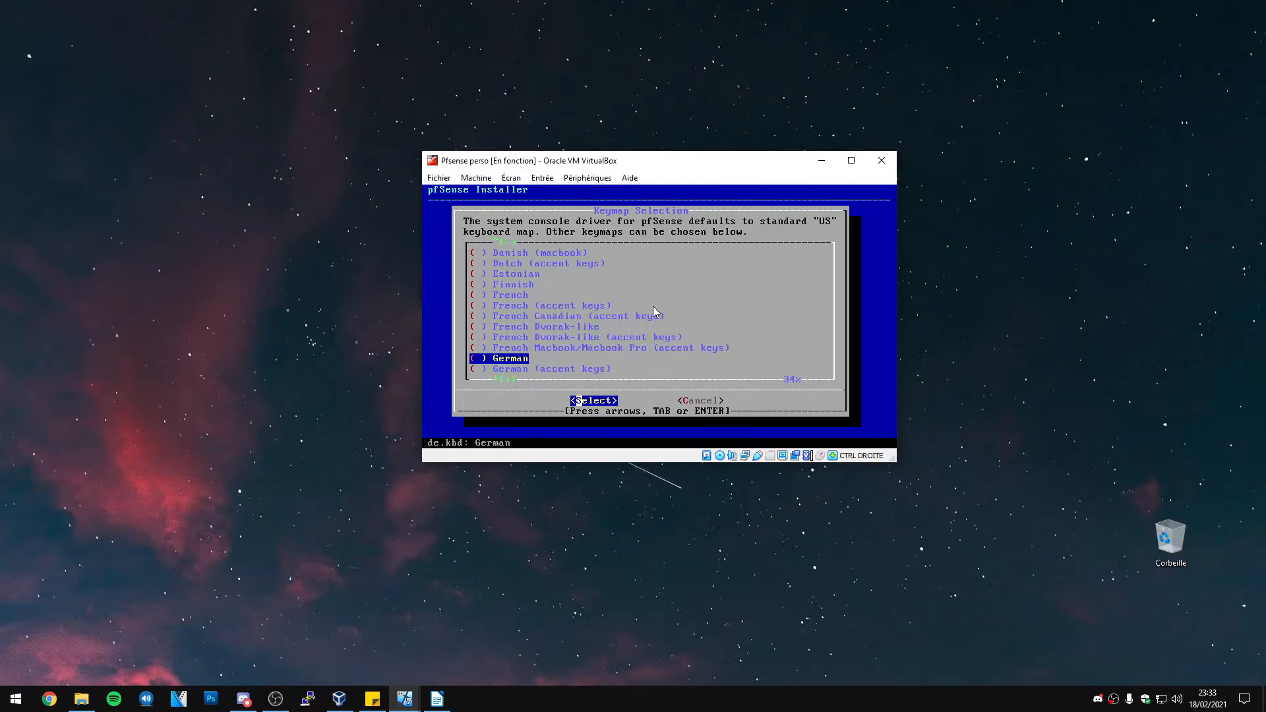
pyautogui.press('Up')
pyautogui.press('Up')
pyautogui.press('Up')
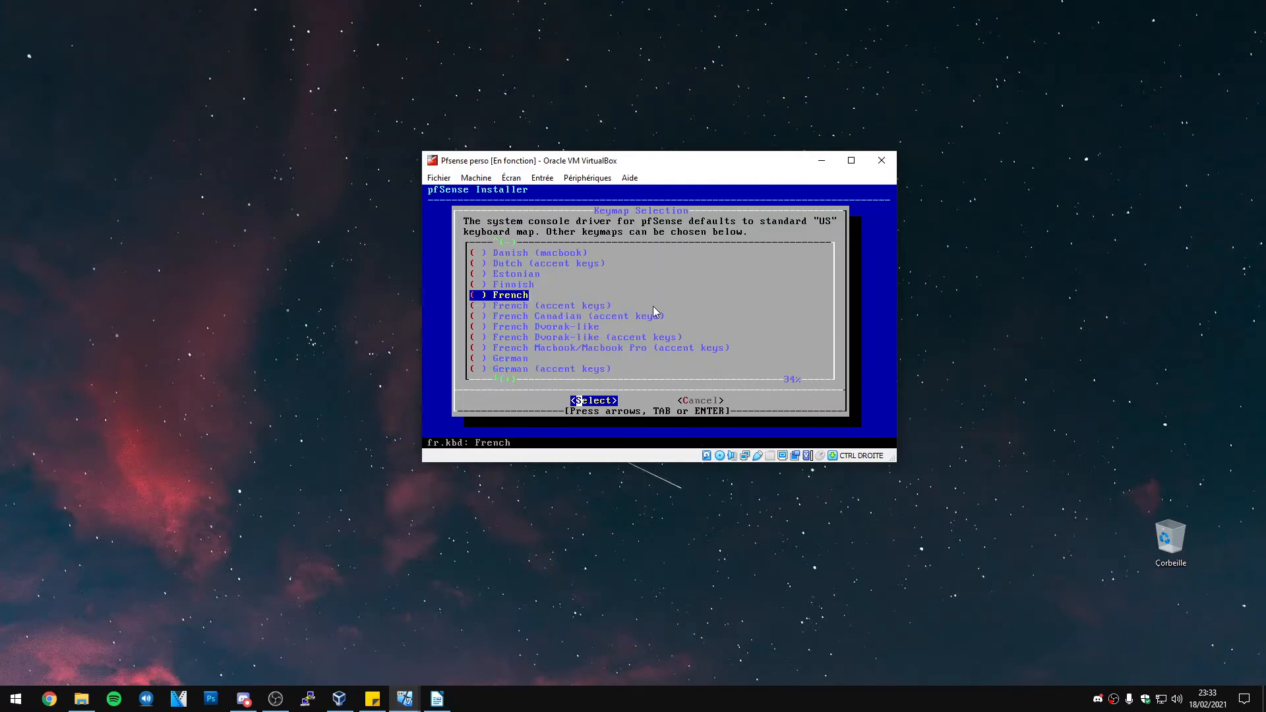
pyautogui.press('Right')
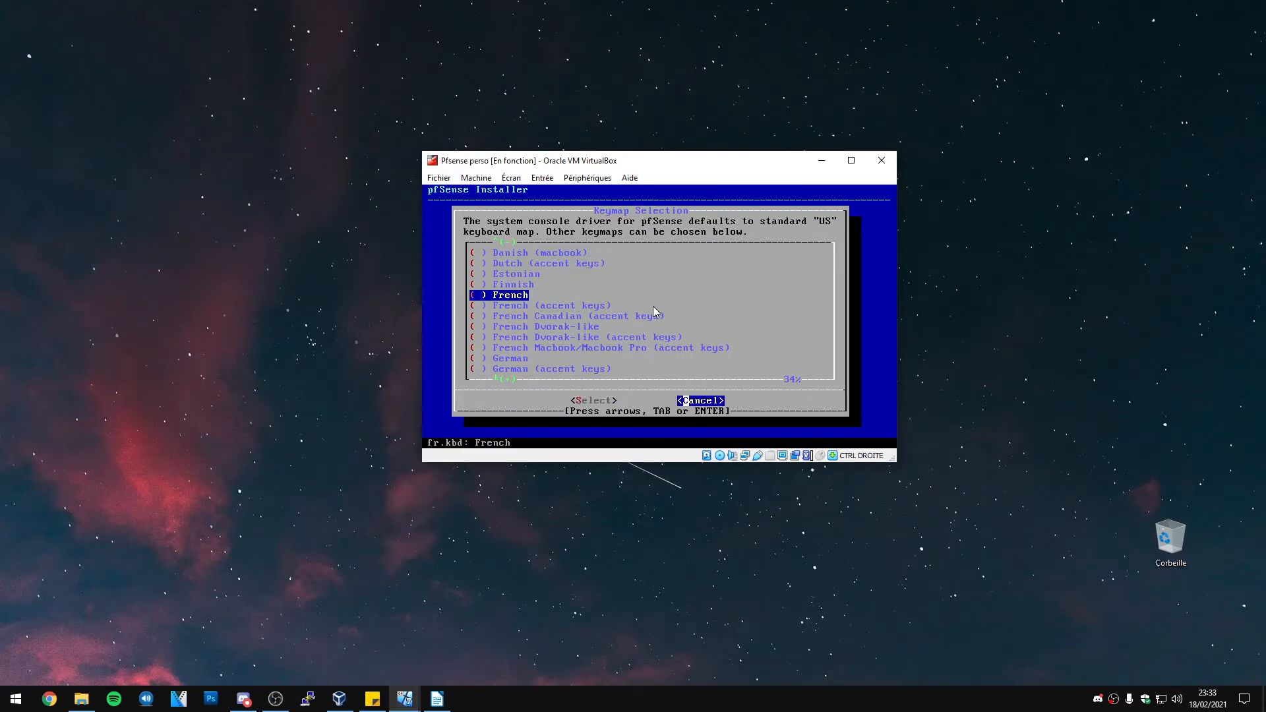
pyautogui.press('Left')
pyautogui.press('Return')
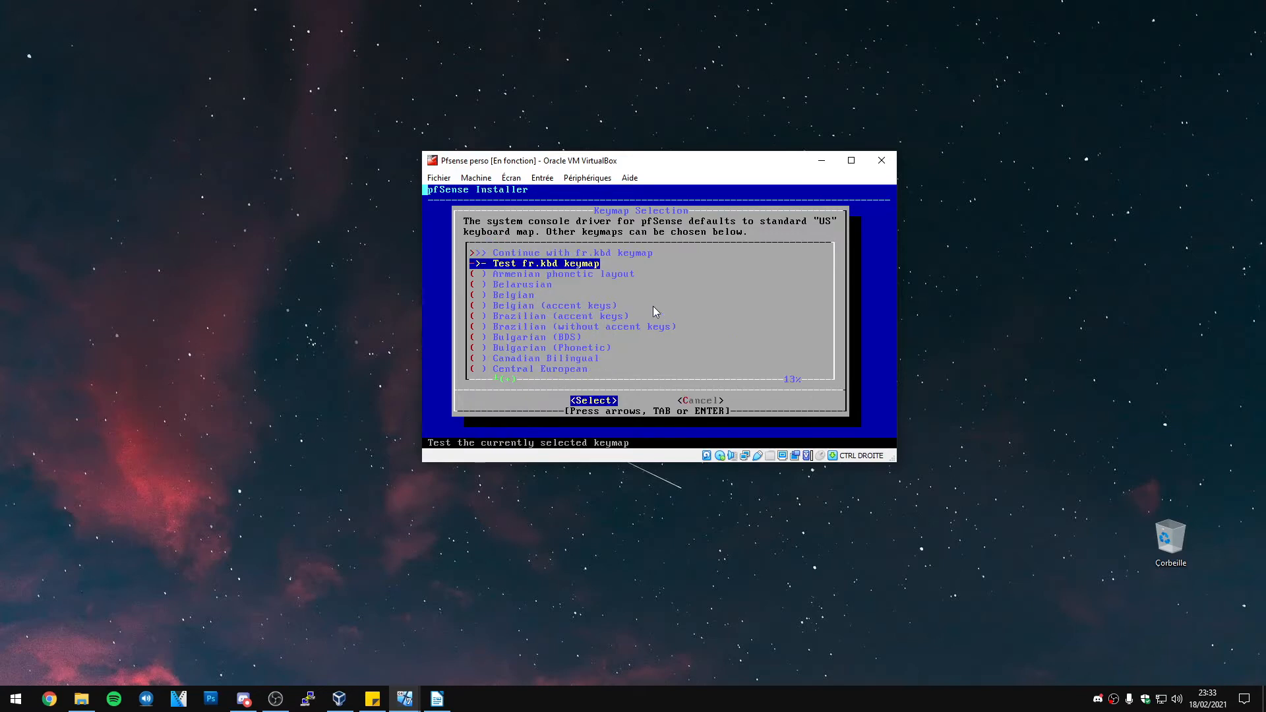
# Test the French keymap by typing 'azertyyuuiio', then return to 'Continue with fr.kbd keymap'
pyautogui.press('Return')
pyautogui.write('aze')
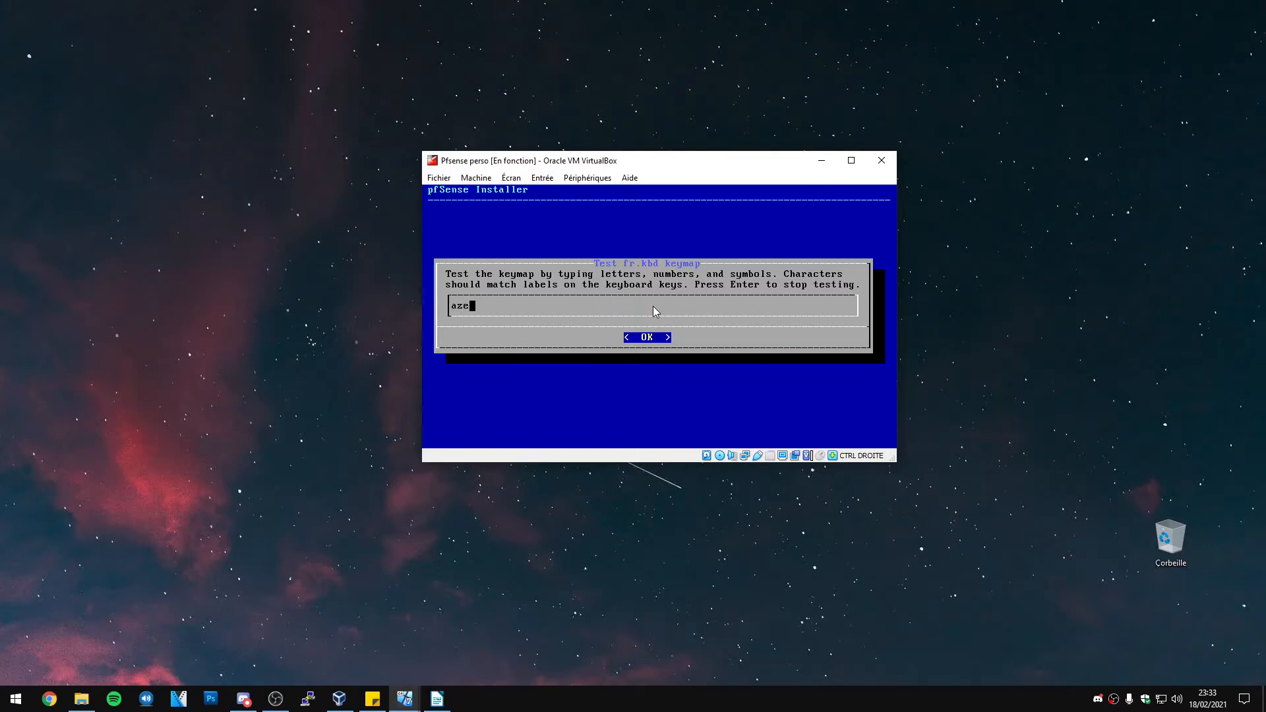
pyautogui.write('rtyyuuiio')
pyautogui.press('Return')
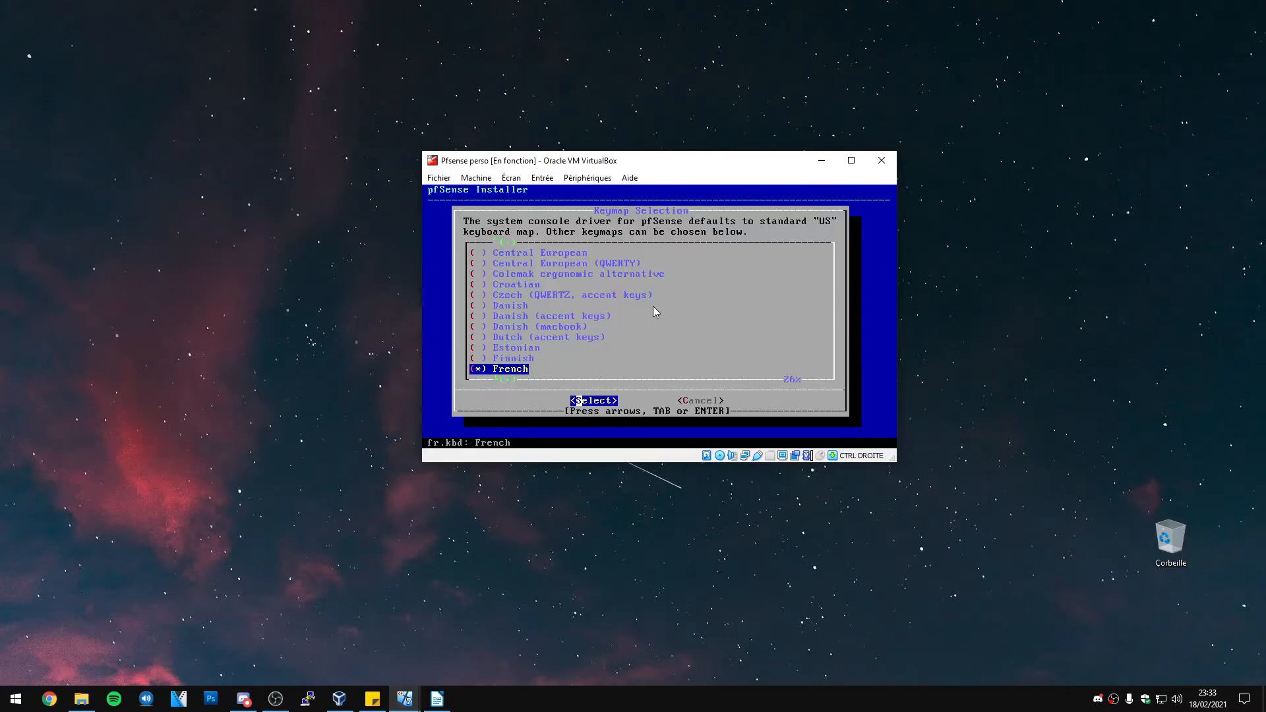
pyautogui.press('Return')
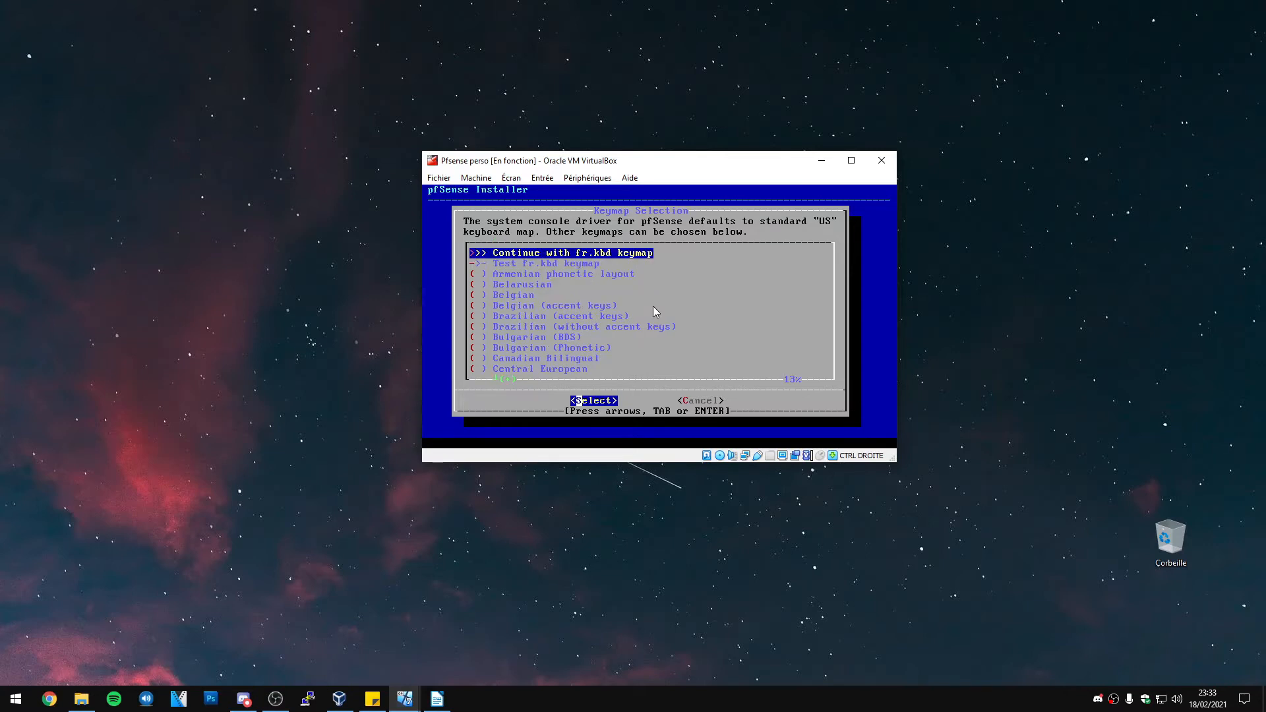
# Continue with fr.kbd, install using Auto (UFS) partitioning, answer No to the manual shell, and reboot
pyautogui.press('Return')
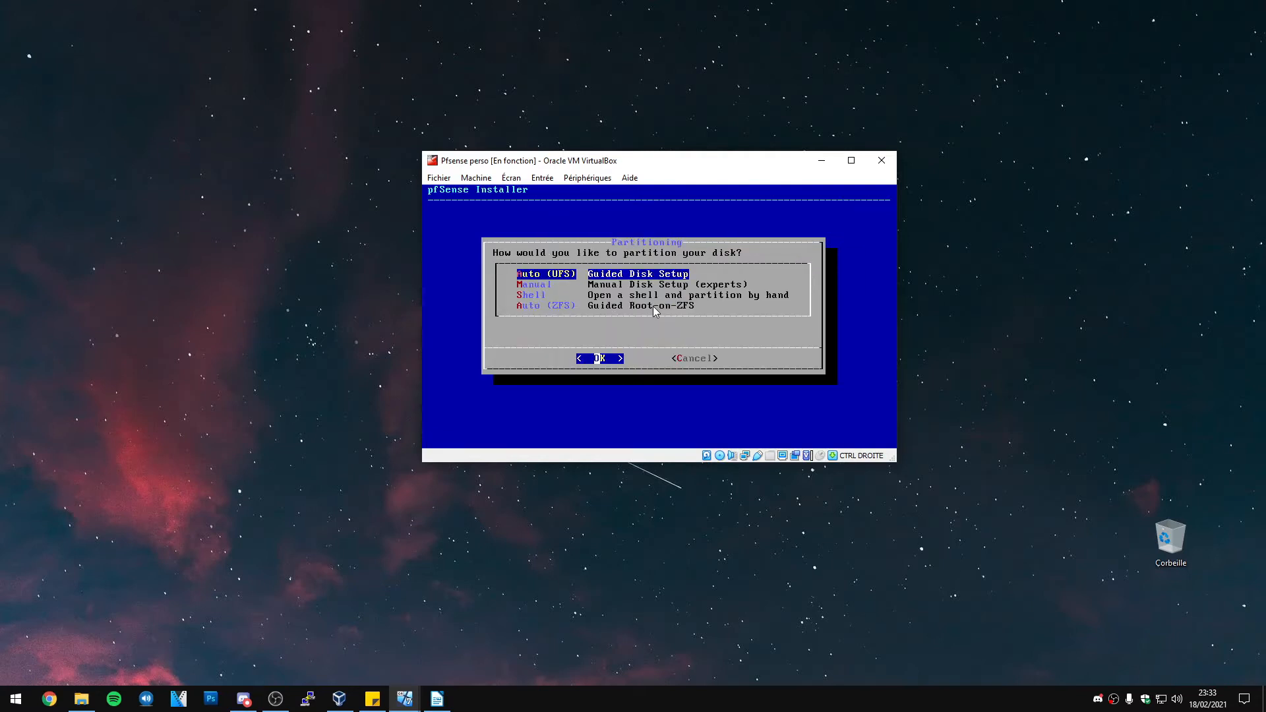
pyautogui.press('Return')
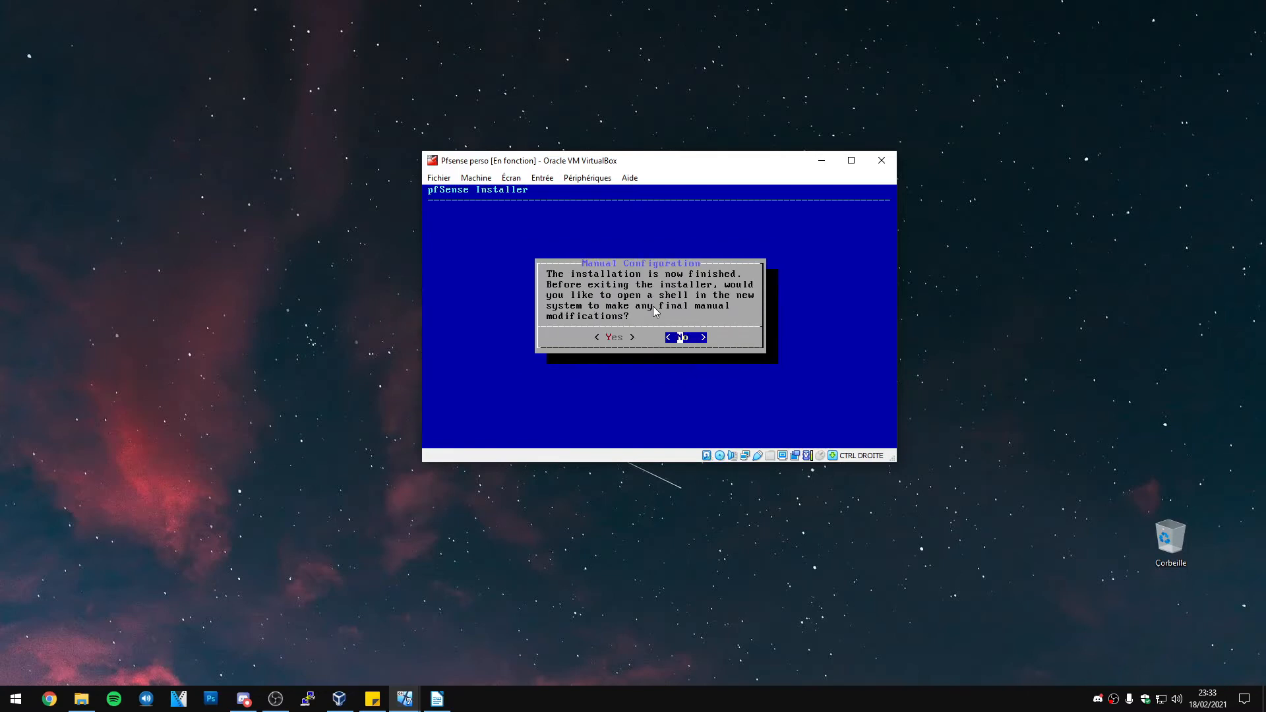
pyautogui.press('Left')
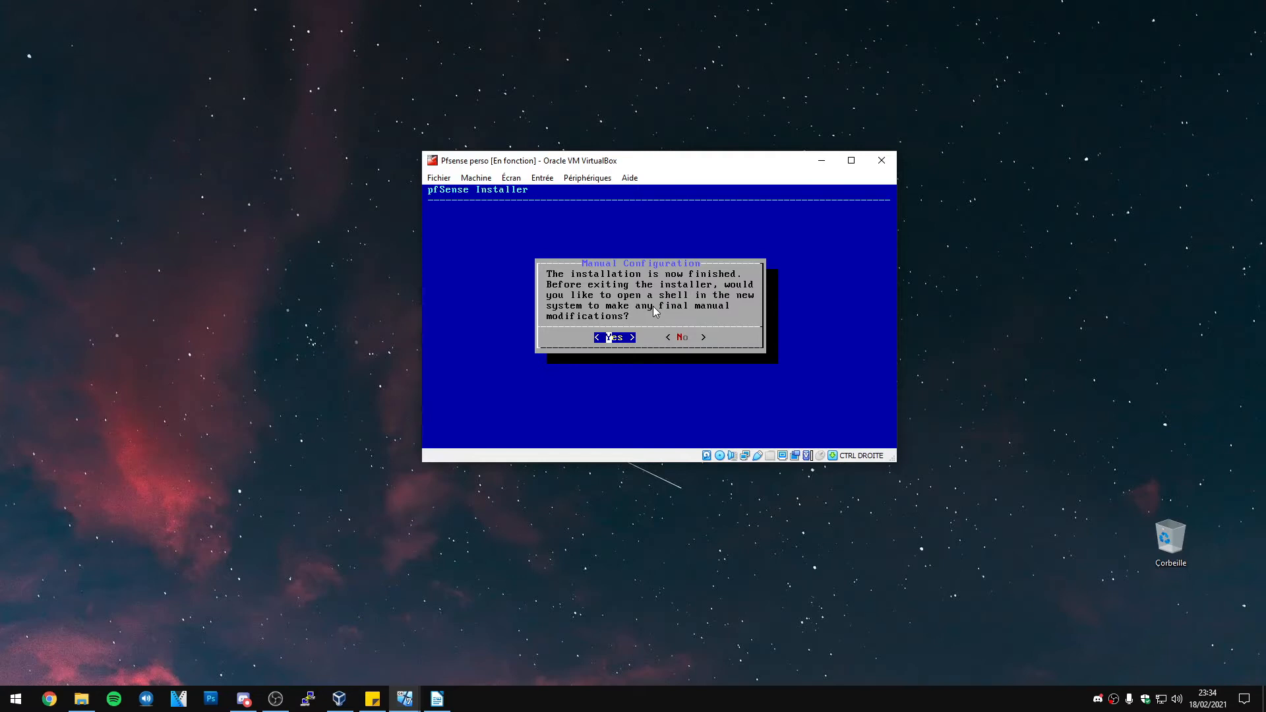
pyautogui.press('Right')
pyautogui.press('Return')
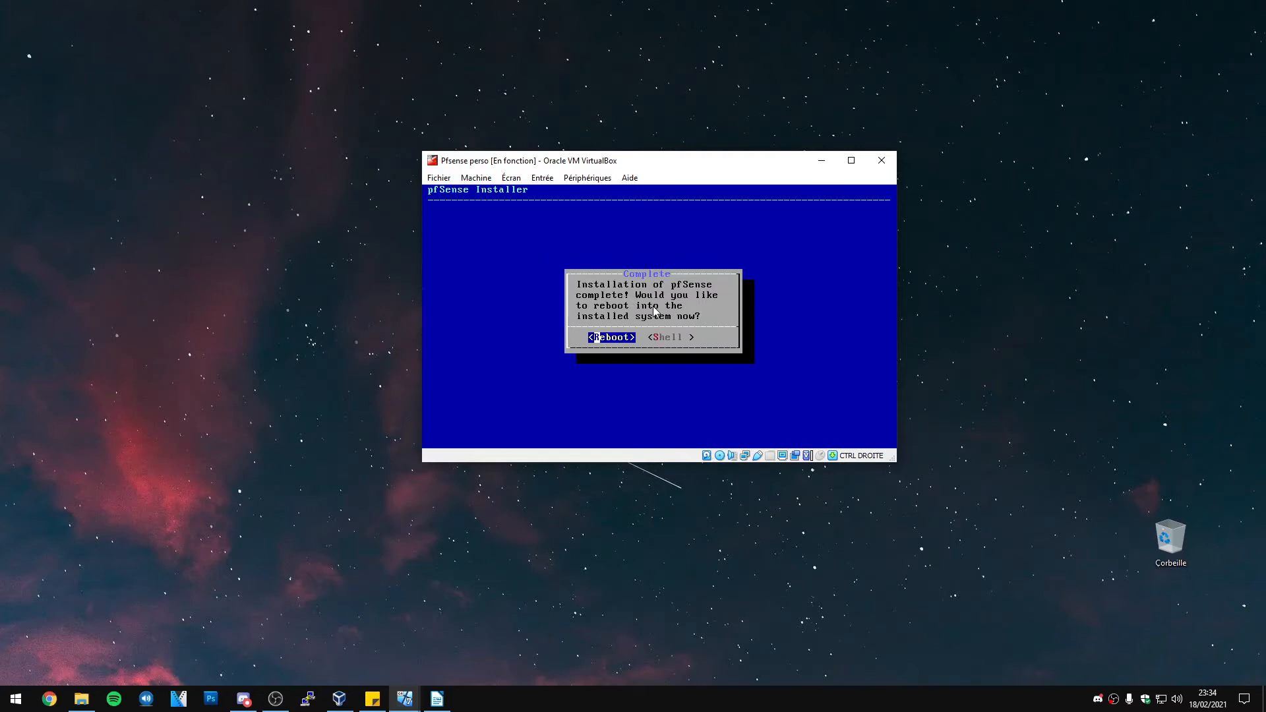
pyautogui.press('Return')
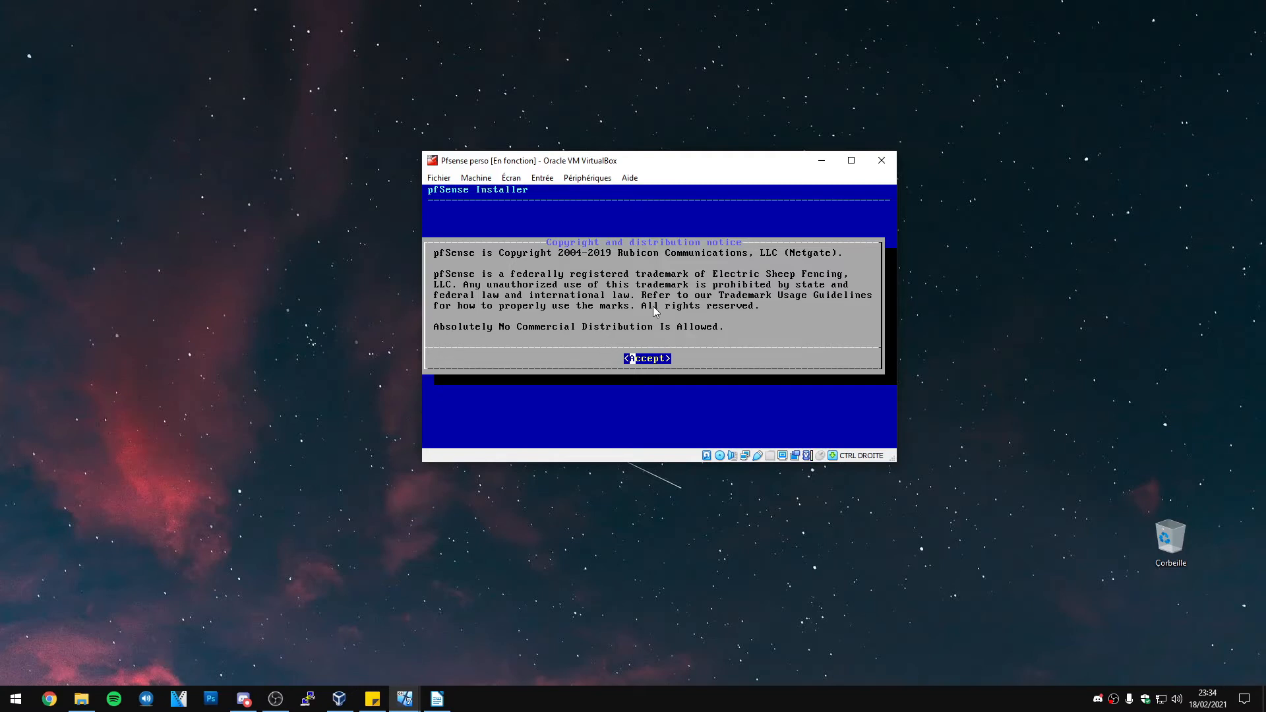
# Accept the notice, then open Pfsense perso's Stockage settings and right-click the installer ISO
pyautogui.press('Return')
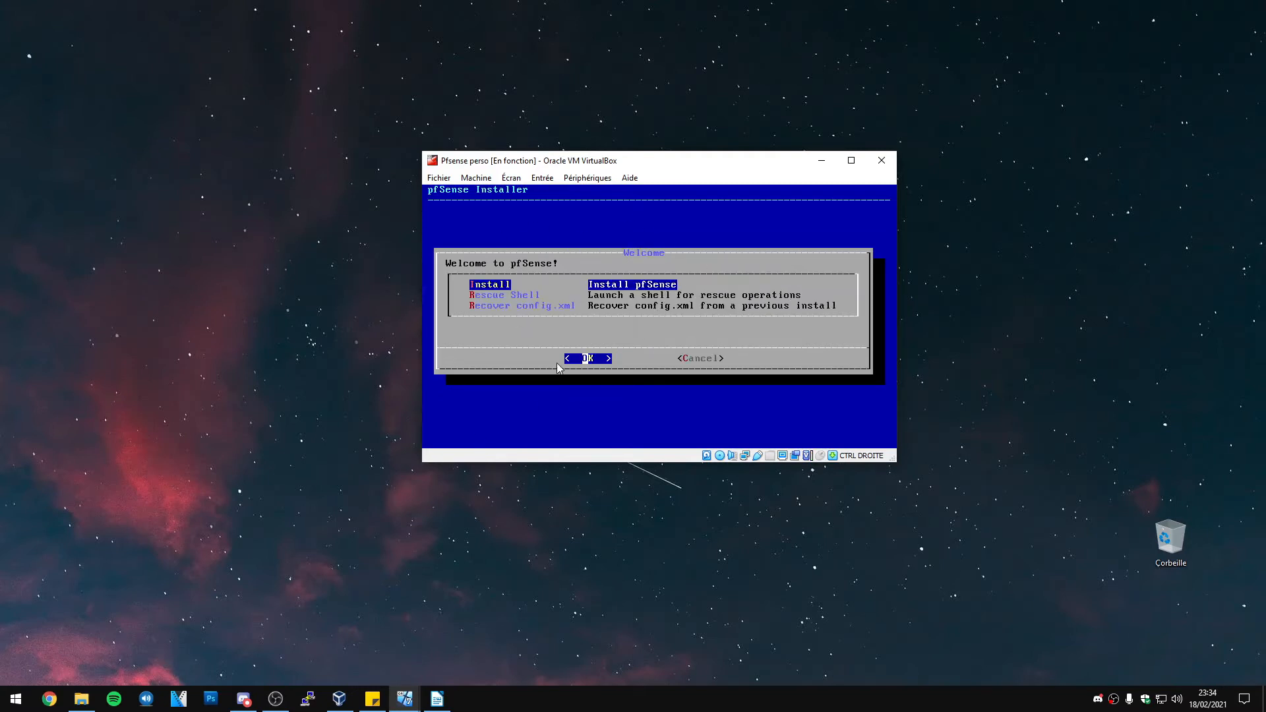
pyautogui.click(339, 699)
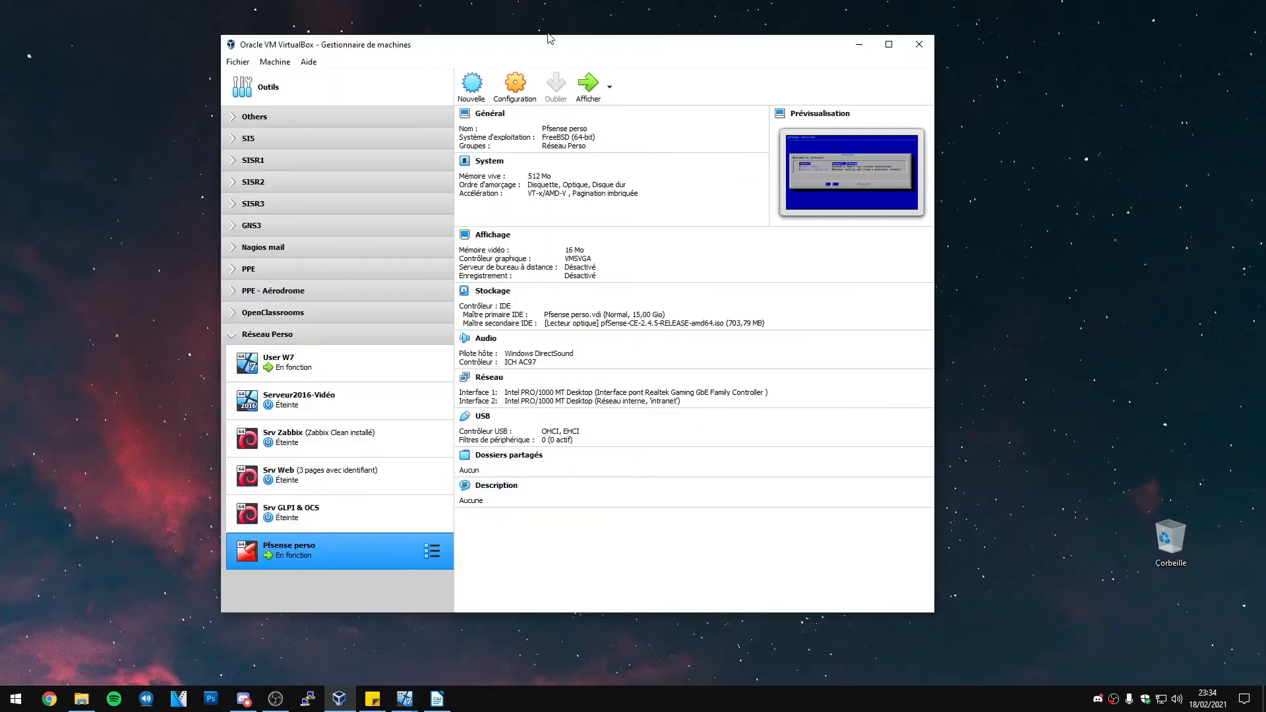
pyautogui.click(515, 84)
pyautogui.click(415, 254)
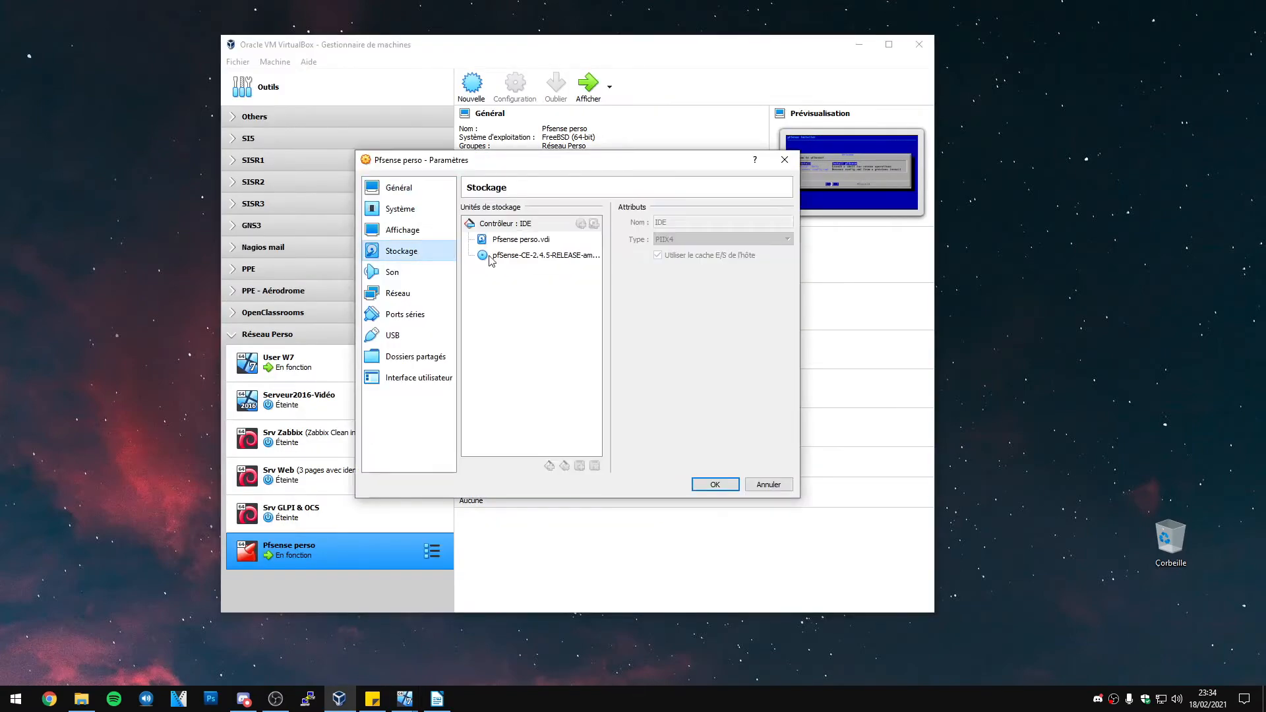
pyautogui.click(521, 255)
pyautogui.rightClick(563, 256)
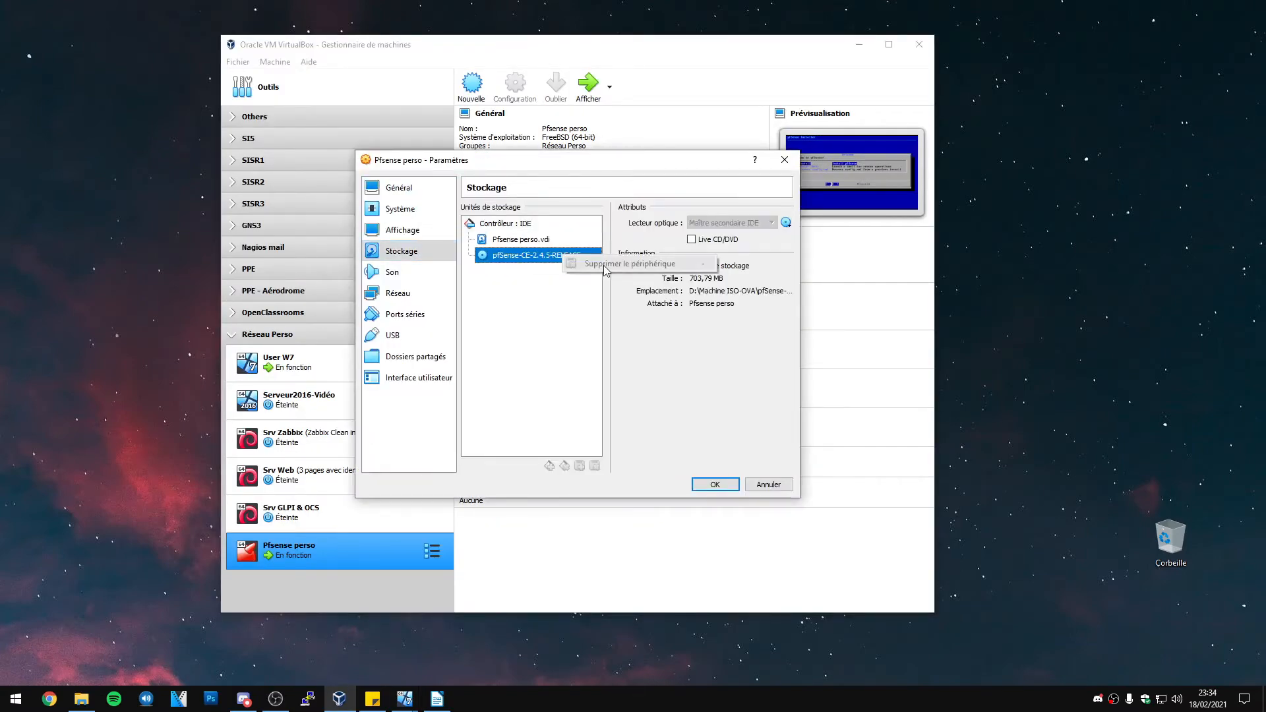
pyautogui.moveTo(404, 699)
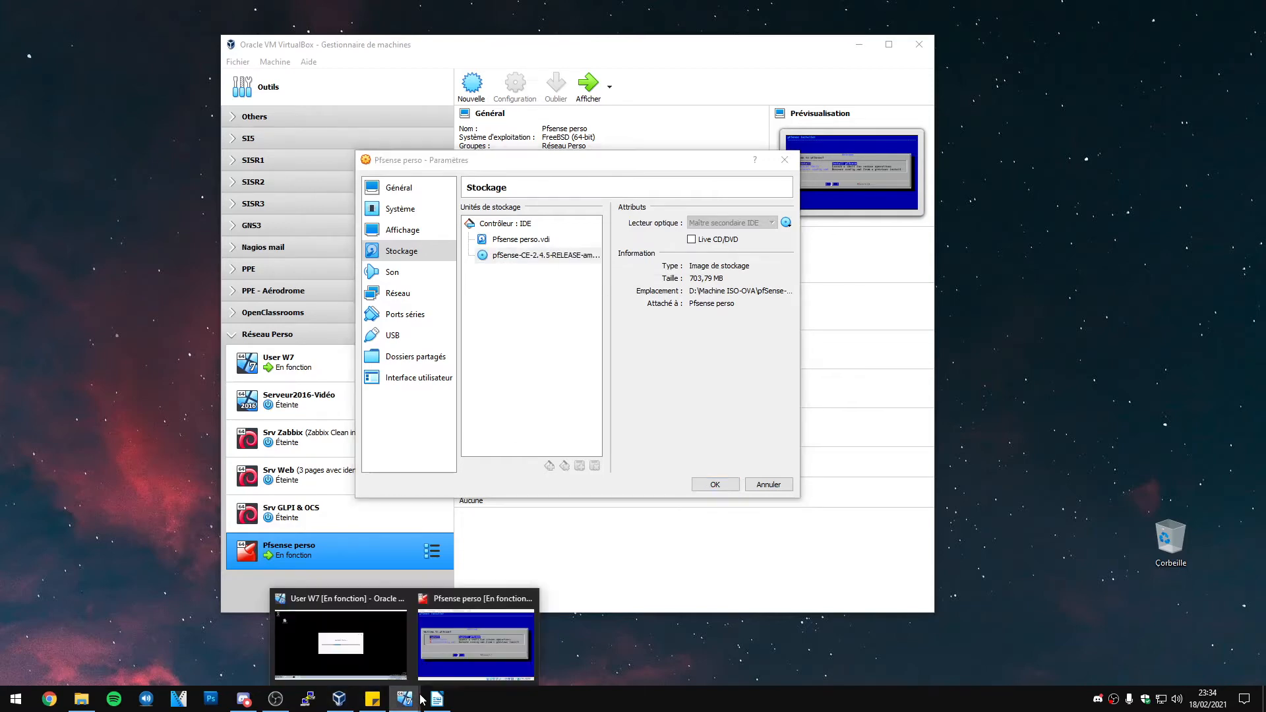
# Close the running pfSense VM window with Éteindre la machine, keeping the settings changes
pyautogui.click(501, 653)
pyautogui.click(882, 160)
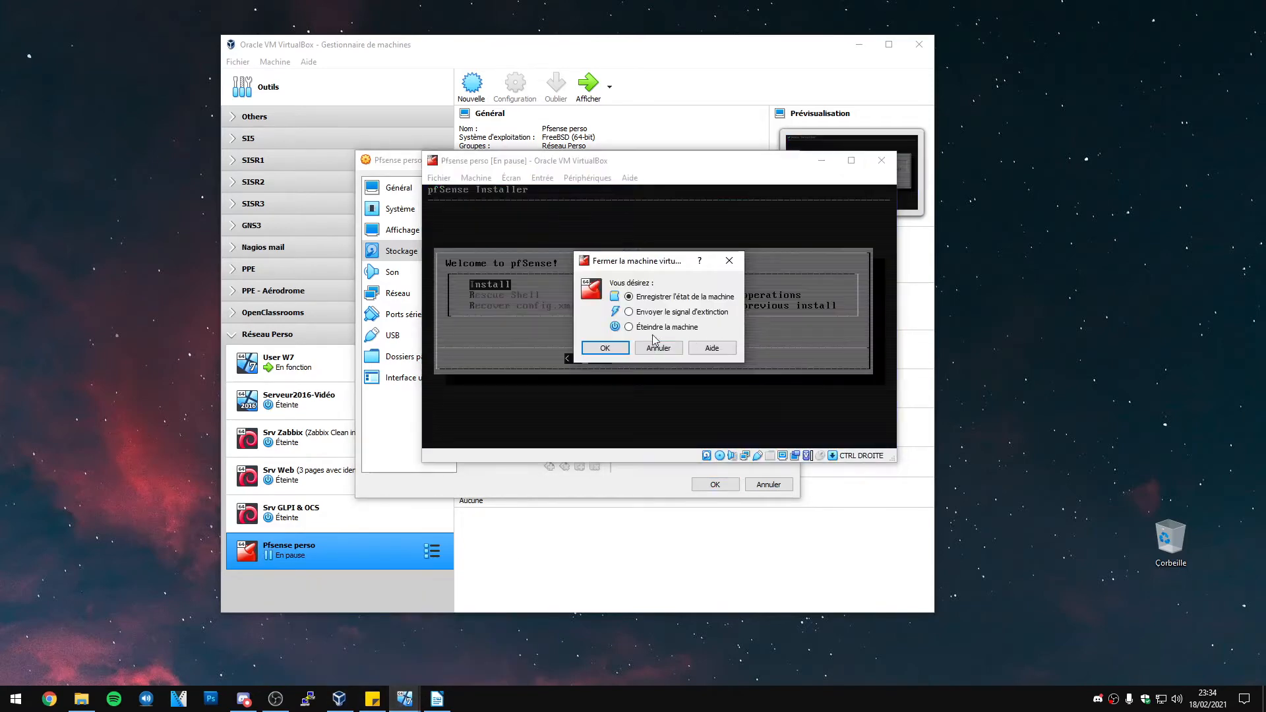
pyautogui.click(606, 348)
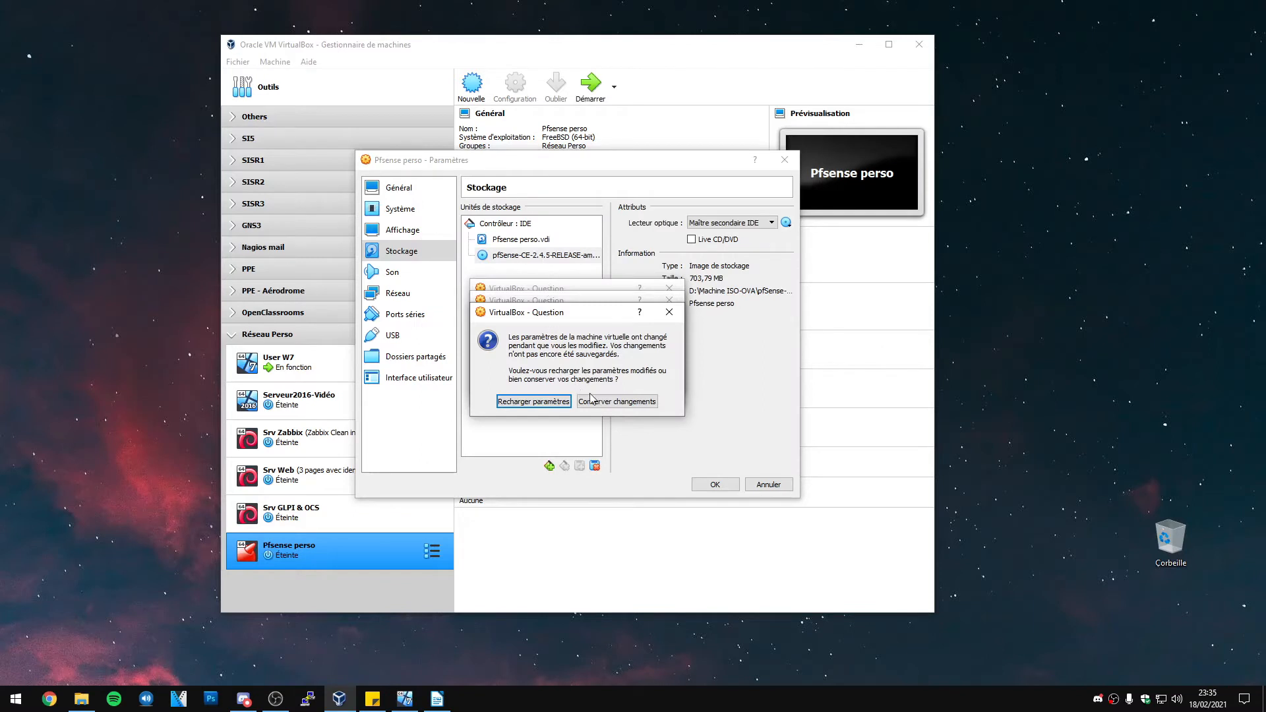
pyautogui.click(608, 377)
# Remove the pfSense installer ISO from the optical drive, save with OK, and start Pfsense perso
pyautogui.click(545, 257)
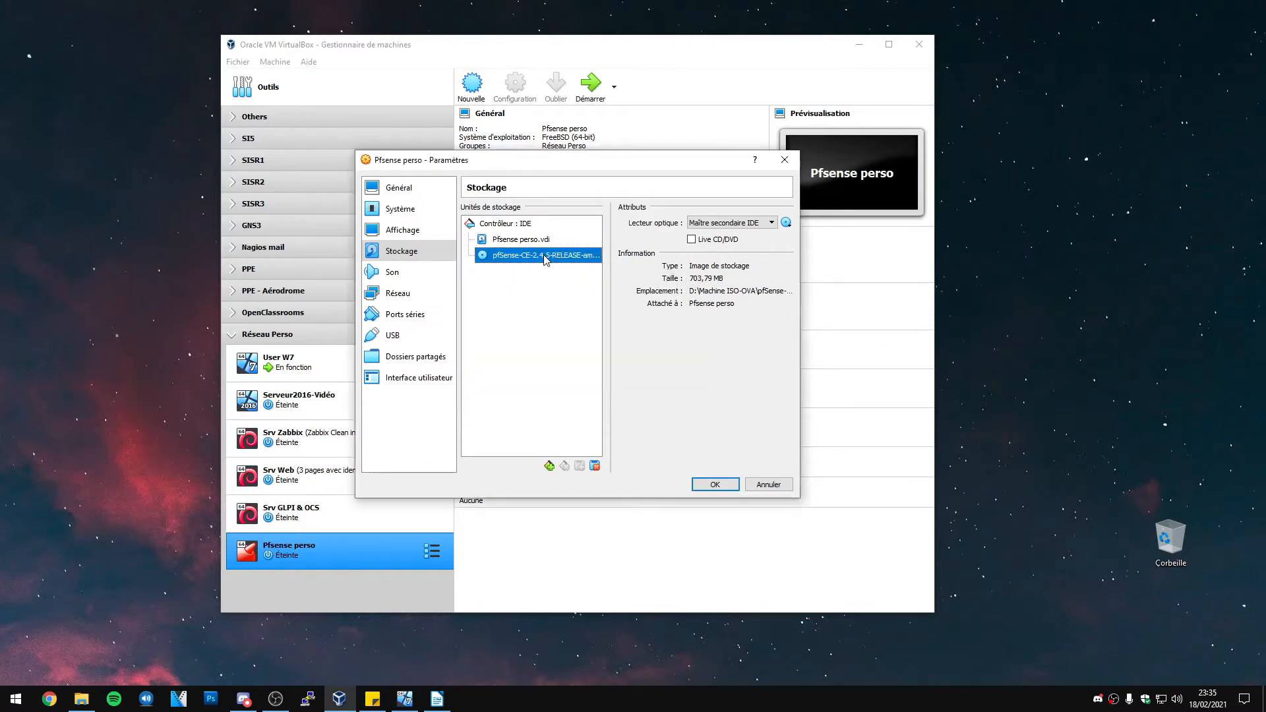
pyautogui.rightClick(545, 257)
pyautogui.click(590, 266)
pyautogui.click(551, 374)
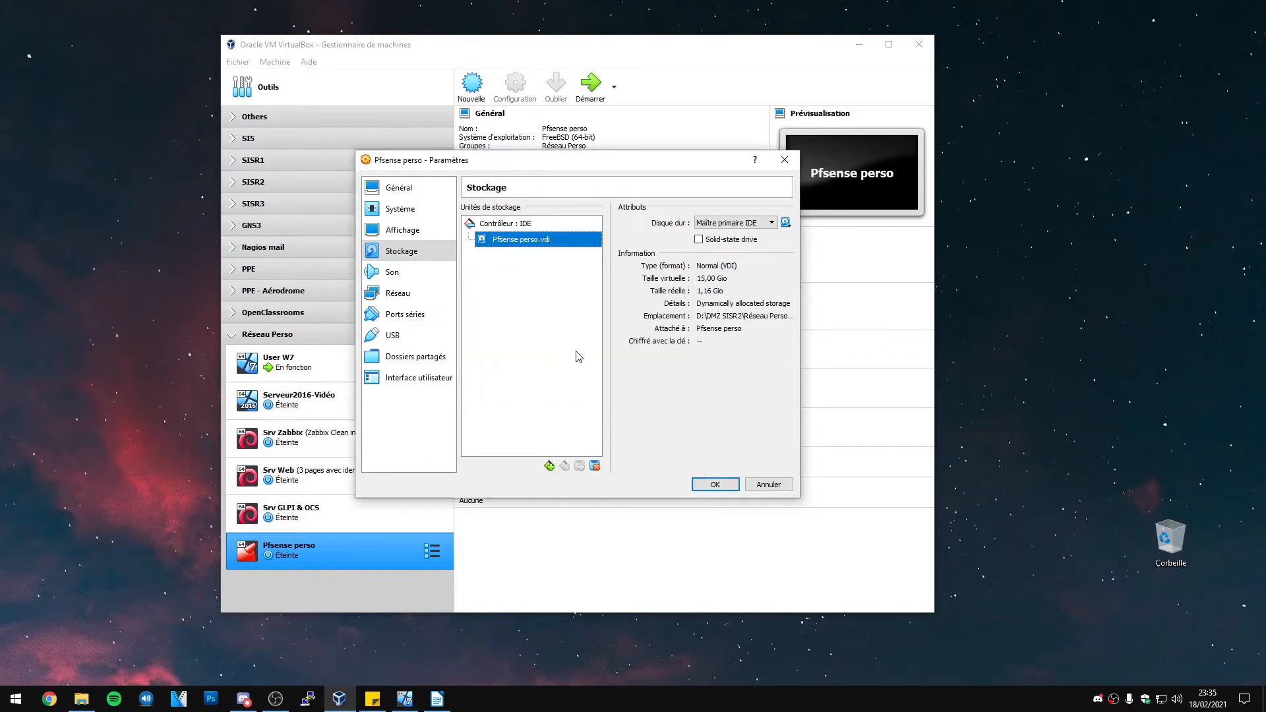
pyautogui.click(715, 484)
pyautogui.click(590, 82)
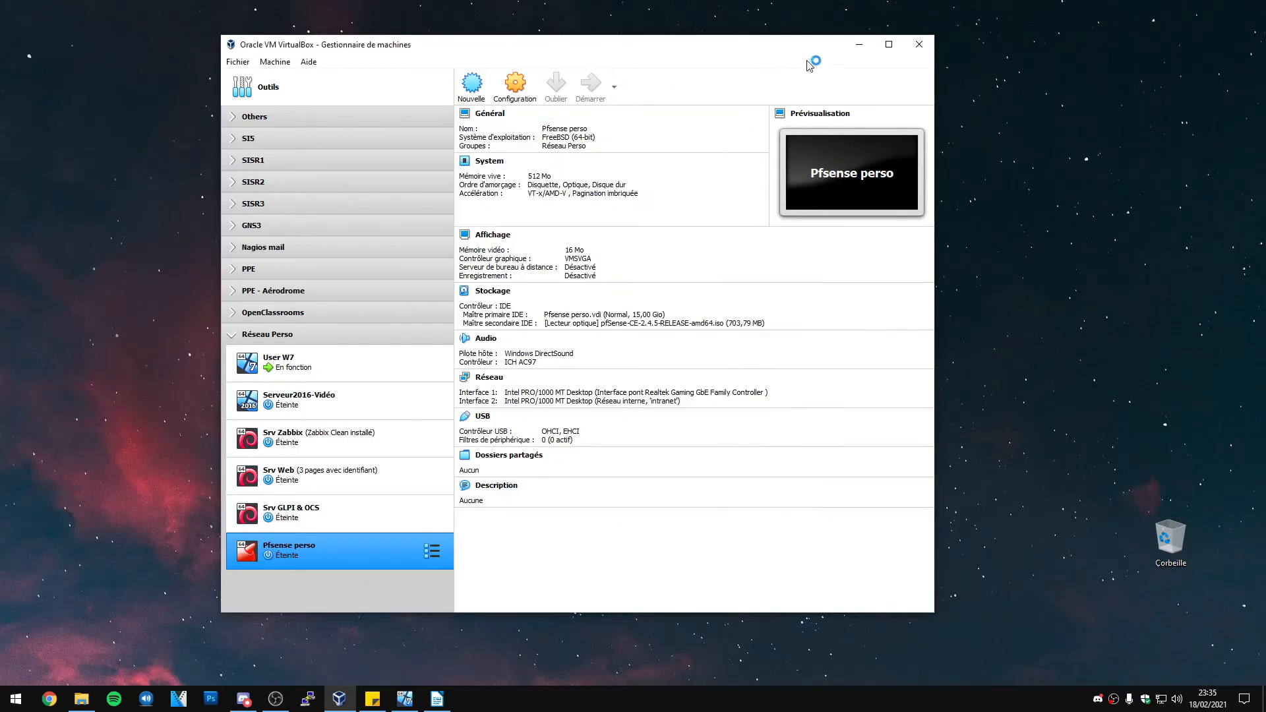
pyautogui.click(859, 44)
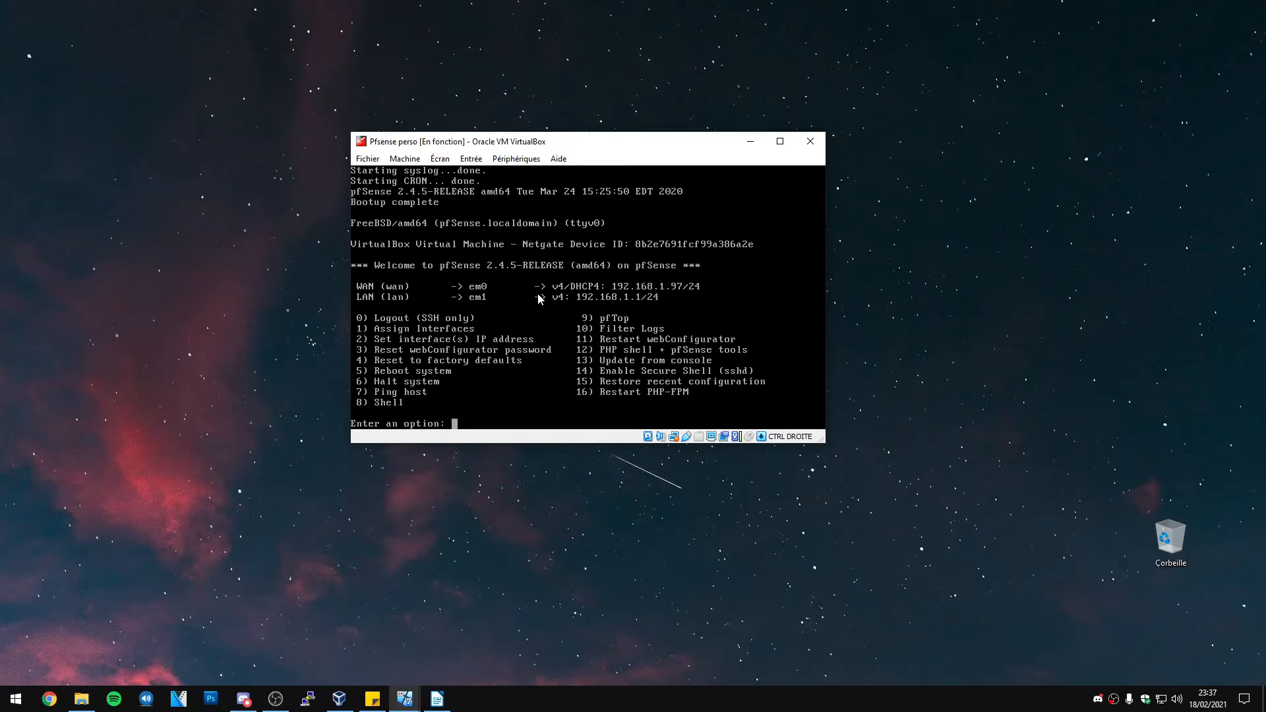
# Release input from the pfSense console, then open PuTTY and close it again
pyautogui.click(592, 302)
pyautogui.press('Control_R')
pyautogui.click(307, 699)
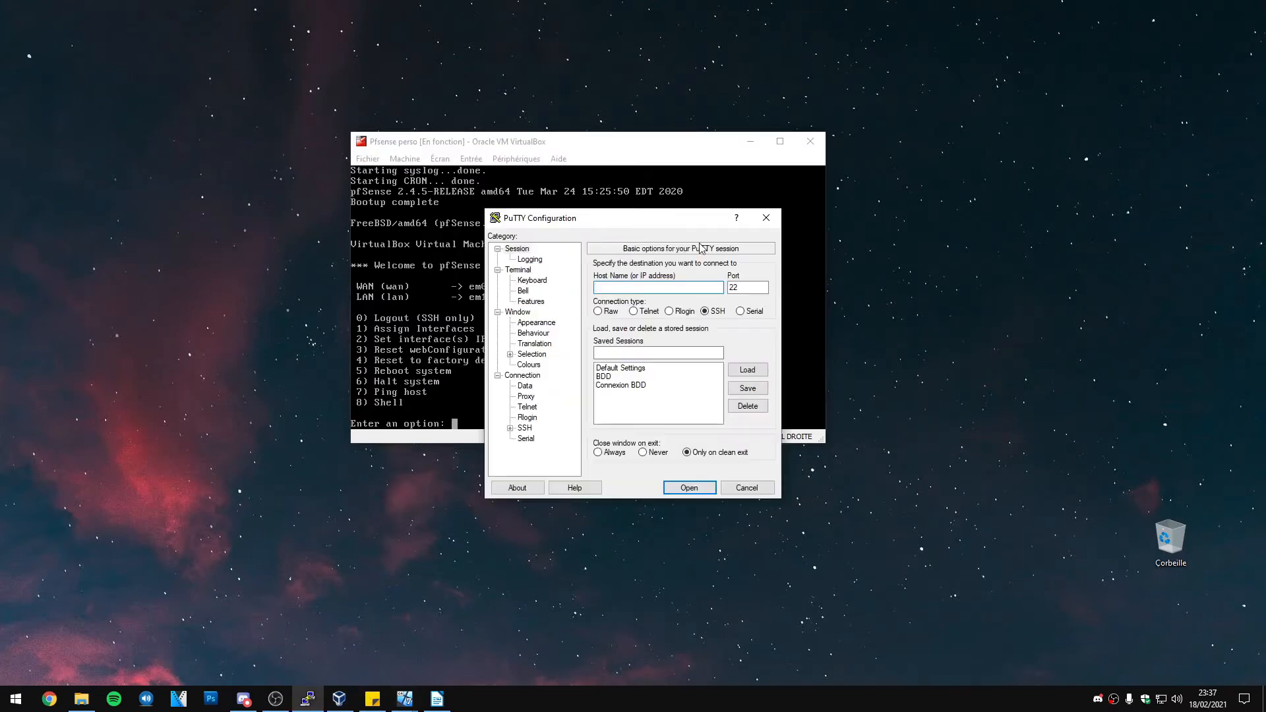
pyautogui.click(765, 218)
# Check that Pfsense perso's Adapter 2 is on the 'intranet' internal network, then return to the console
pyautogui.click(339, 699)
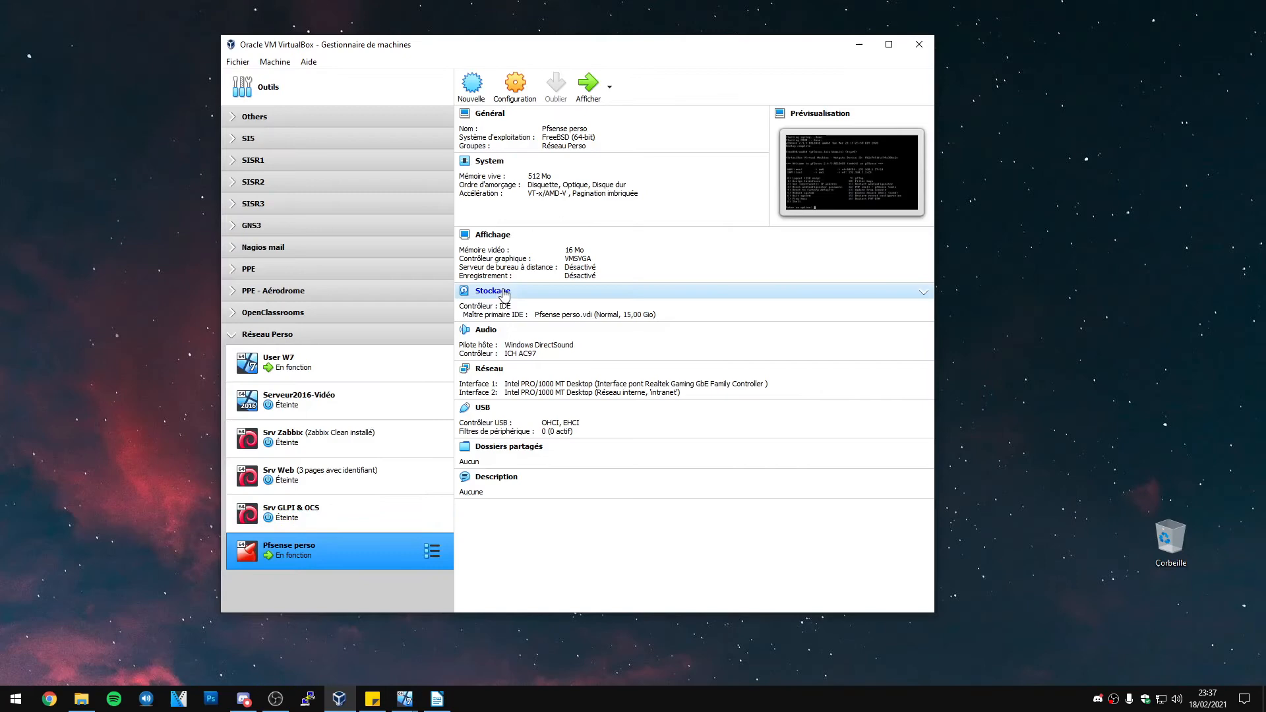
pyautogui.click(515, 83)
pyautogui.click(398, 292)
pyautogui.click(532, 209)
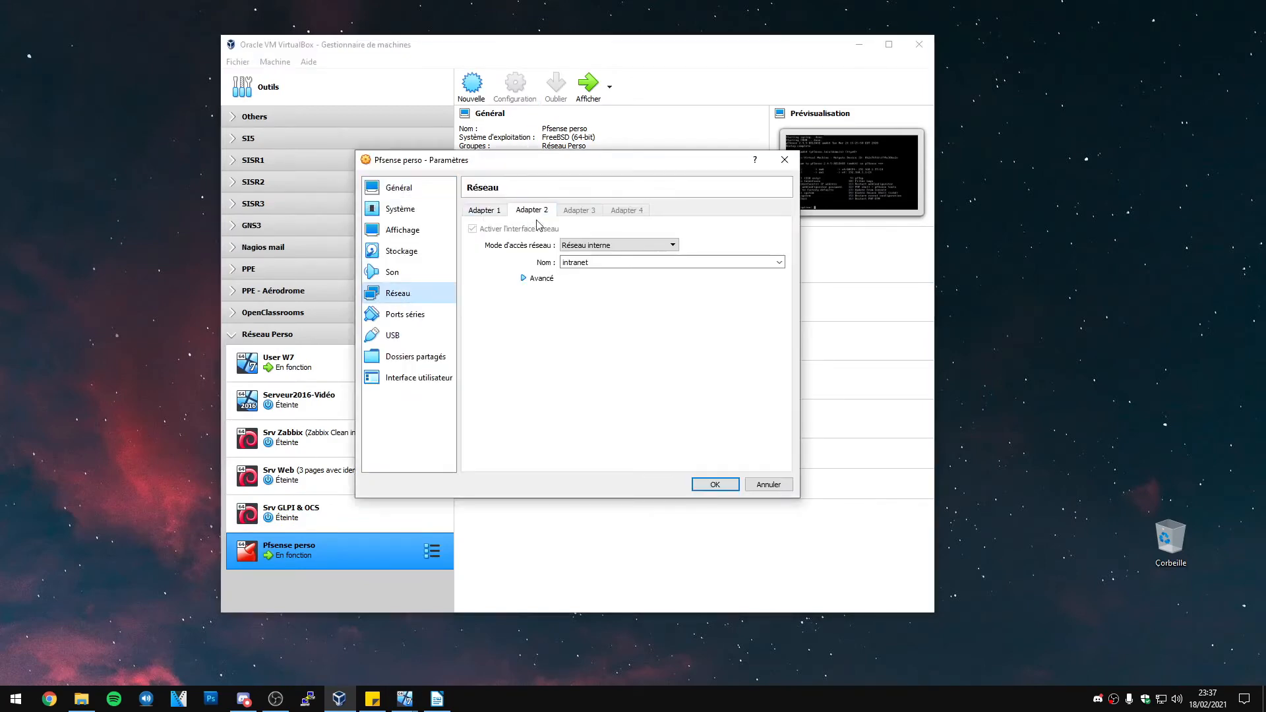
pyautogui.click(784, 159)
pyautogui.click(859, 44)
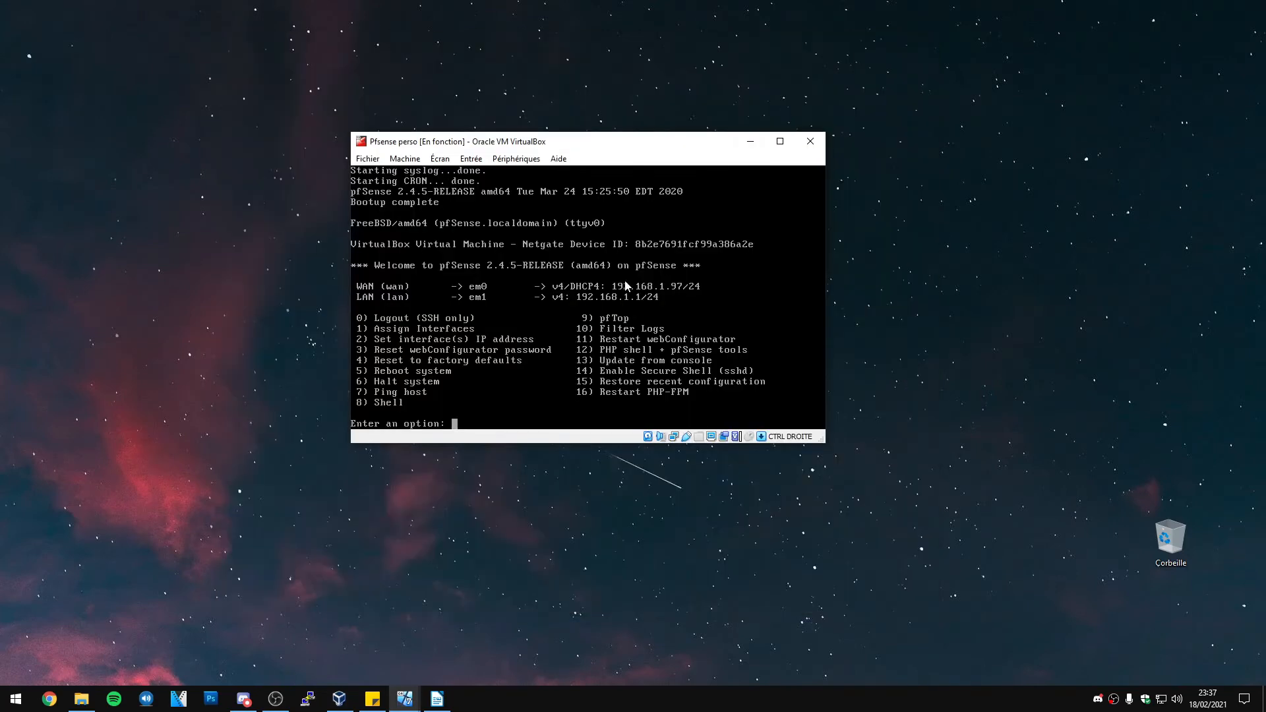
# Choose console option 2 to set an interface IP, then pick interface 2 (LAN)
pyautogui.press('Down')
pyautogui.press('BackSpace')
pyautogui.press('BackSpace')
pyautogui.press('BackSpace')
pyautogui.write('2')
pyautogui.press('Return')
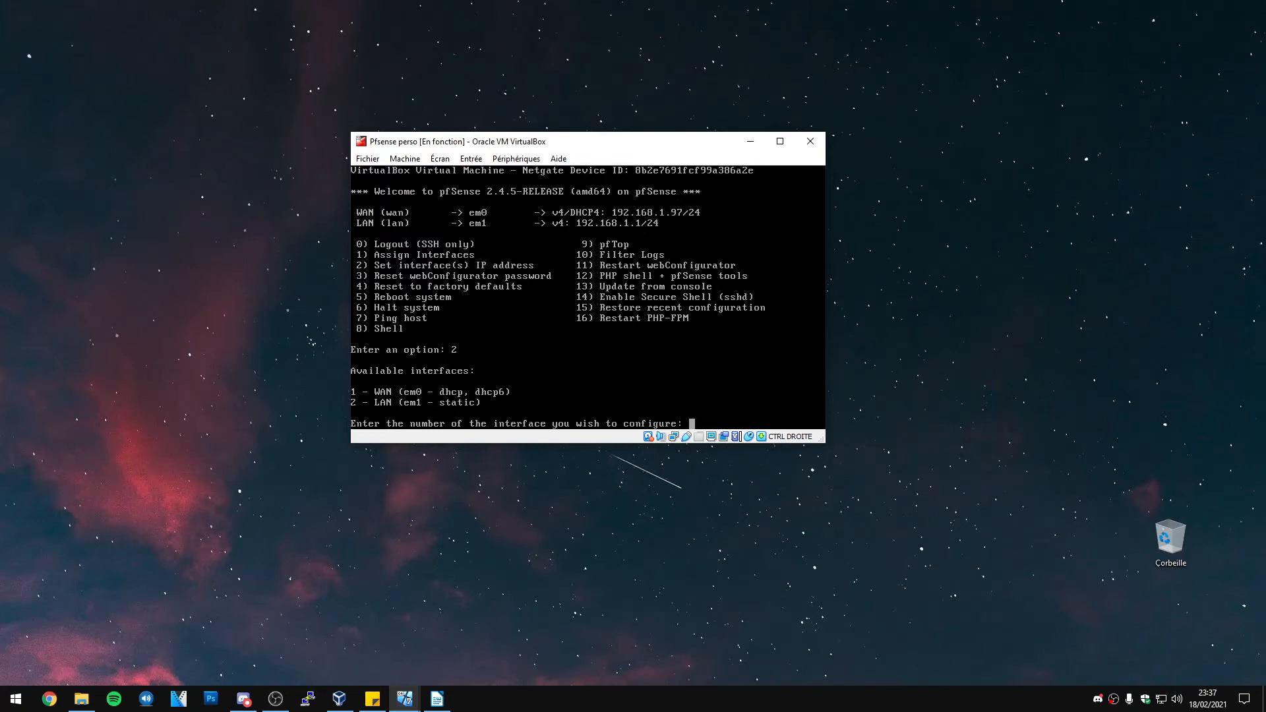
pyautogui.write('2')
pyautogui.press('Return')
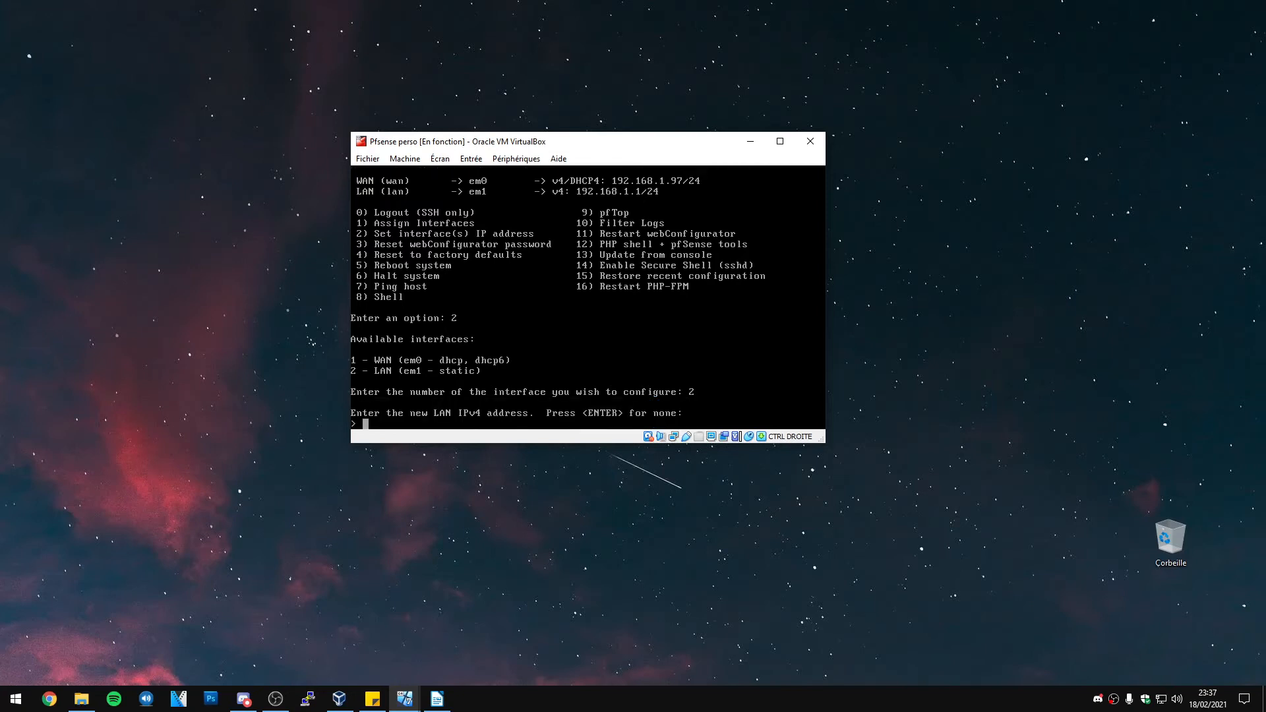
# Give LAN the address 10.0.0.254/24 with no upstream gateway and no IPv6
pyautogui.write('10.0.0.254')
pyautogui.press('Return')
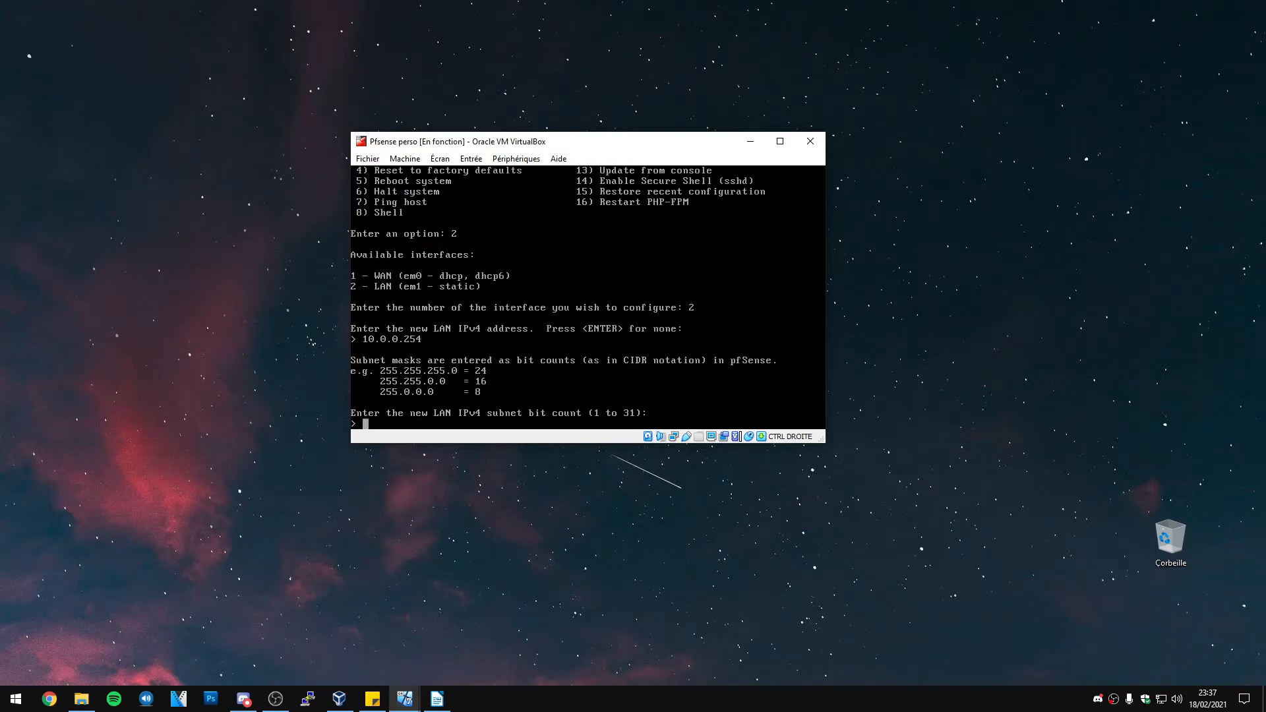
pyautogui.write('24')
pyautogui.press('Return')
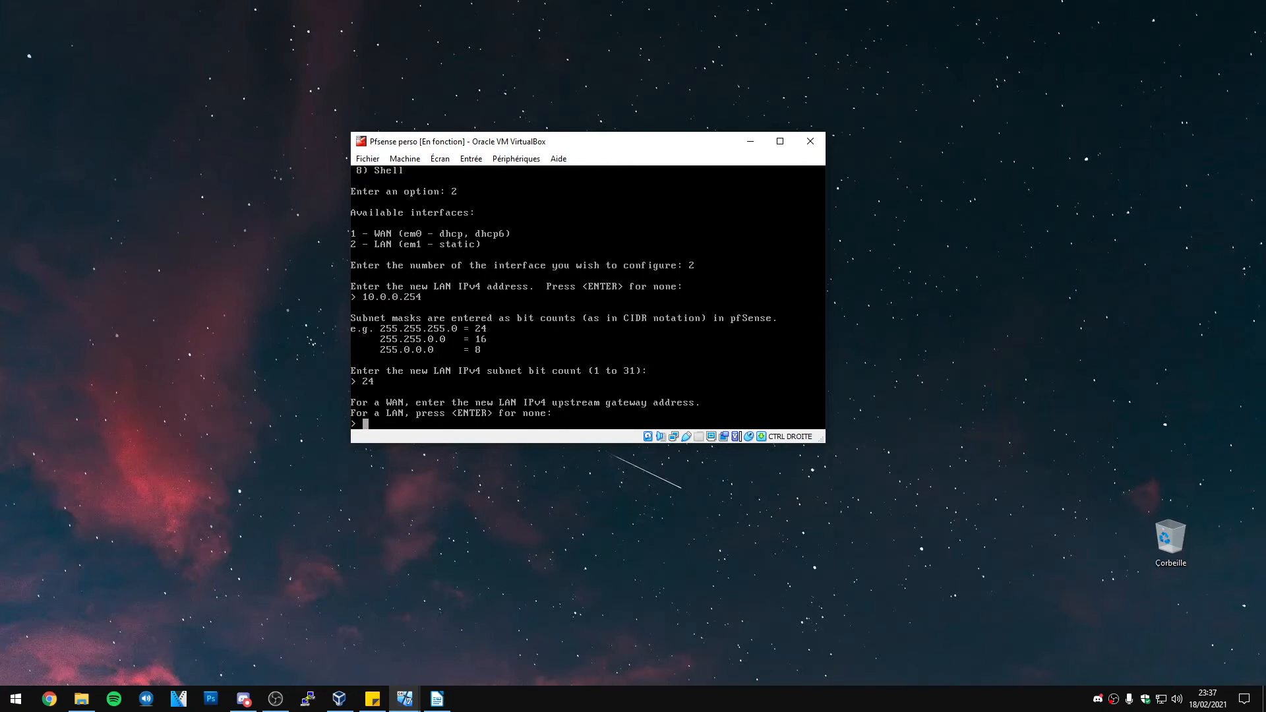
pyautogui.press('Return')
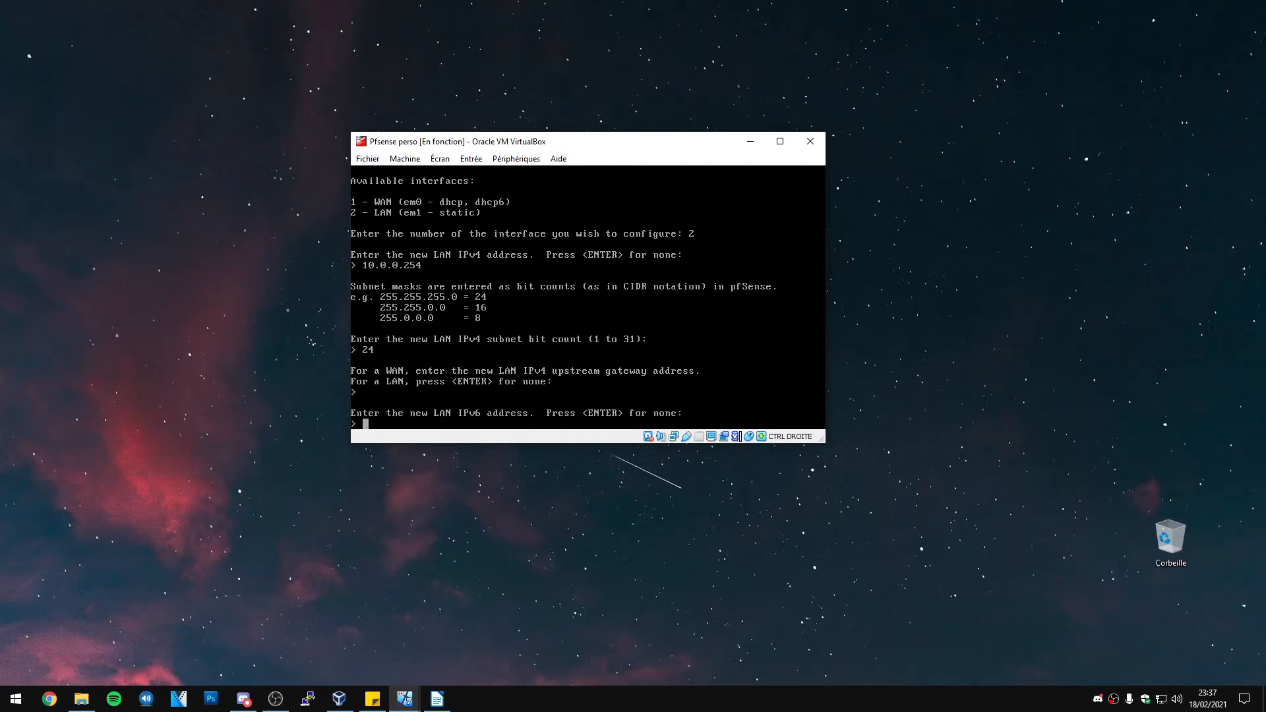
pyautogui.press('Return')
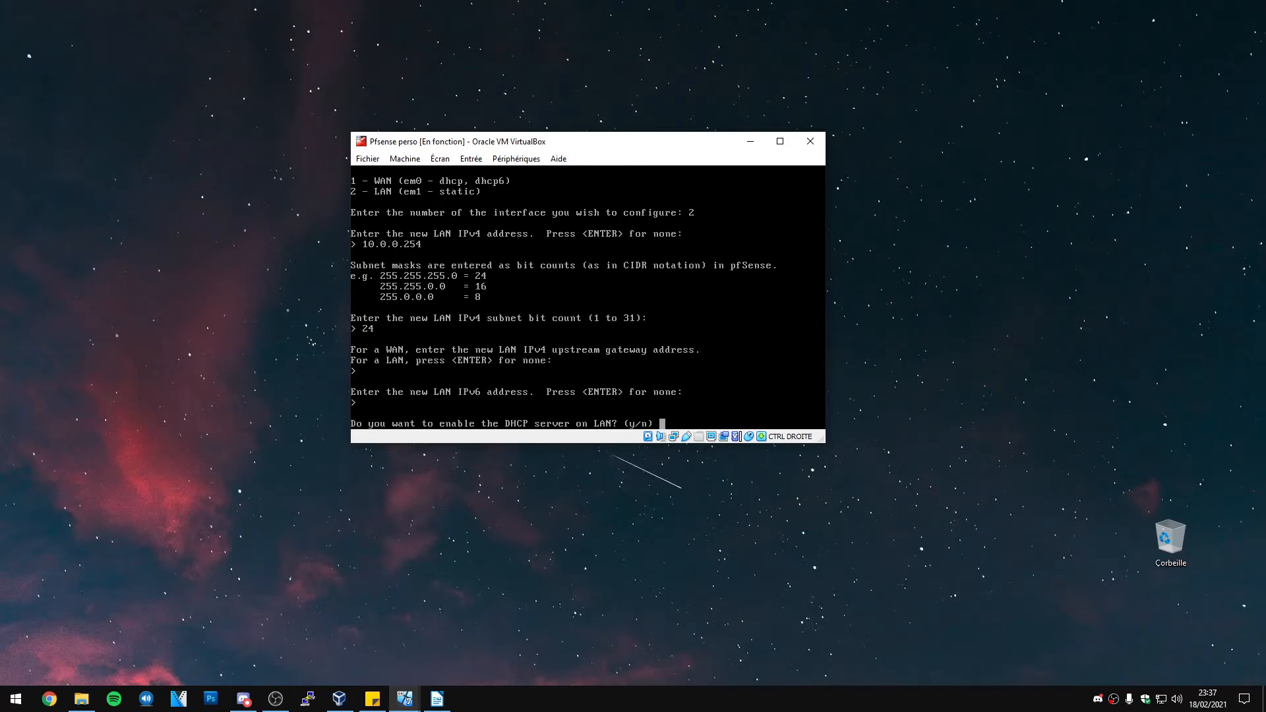
# Enable the LAN DHCP server with a range from 10.0.0.10 to 10.0.0.20
pyautogui.write('y')
pyautogui.press('Return')
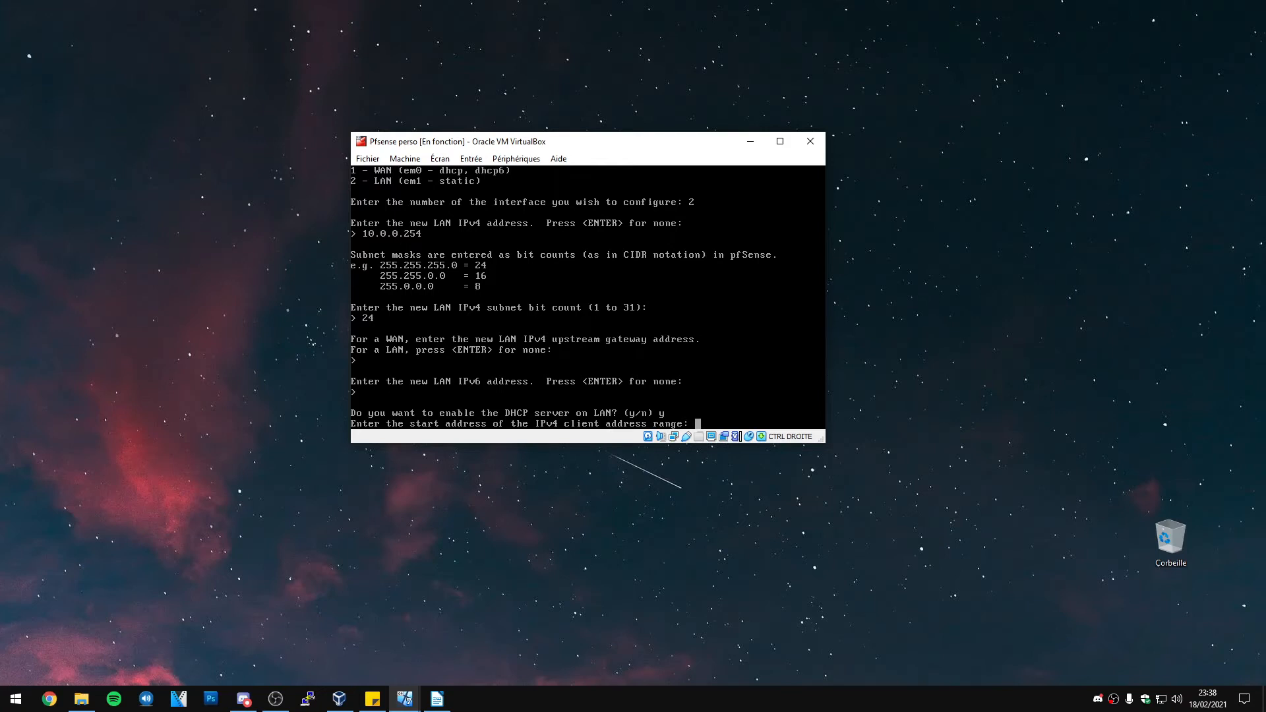
pyautogui.write('10.0.0.10')
pyautogui.press('Return')
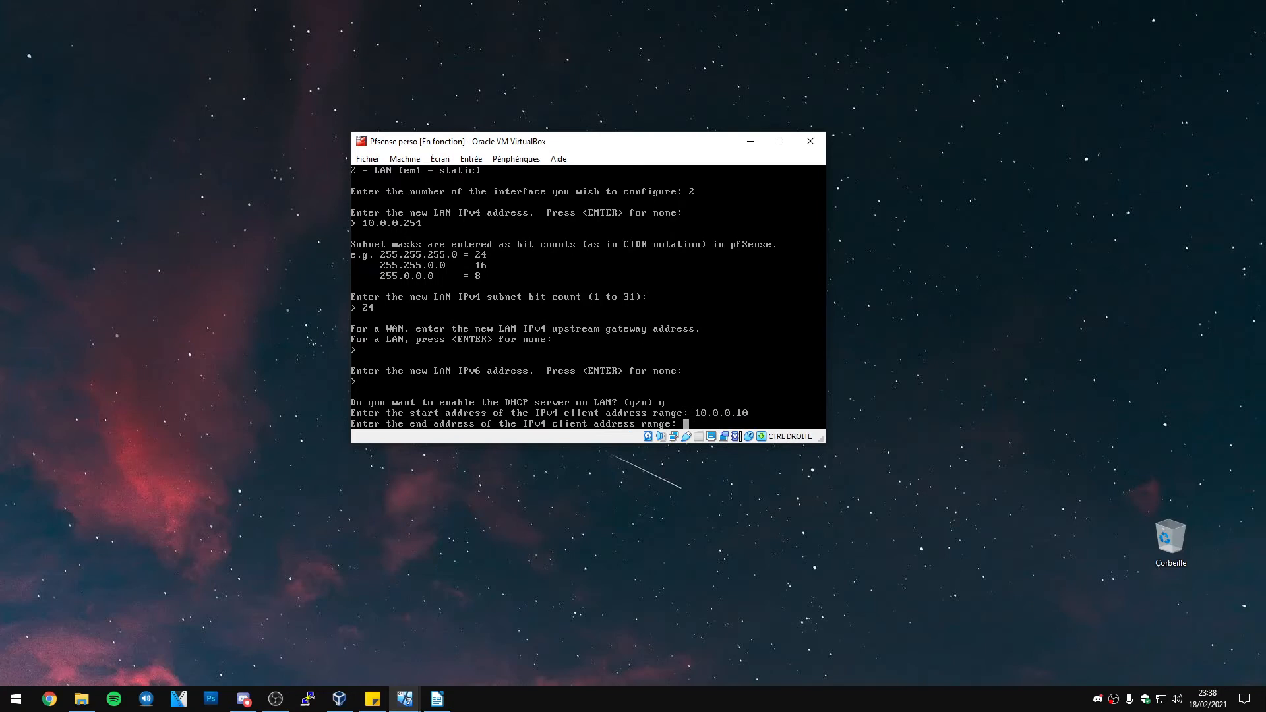
pyautogui.write('10.0.0.20')
pyautogui.press('Return')
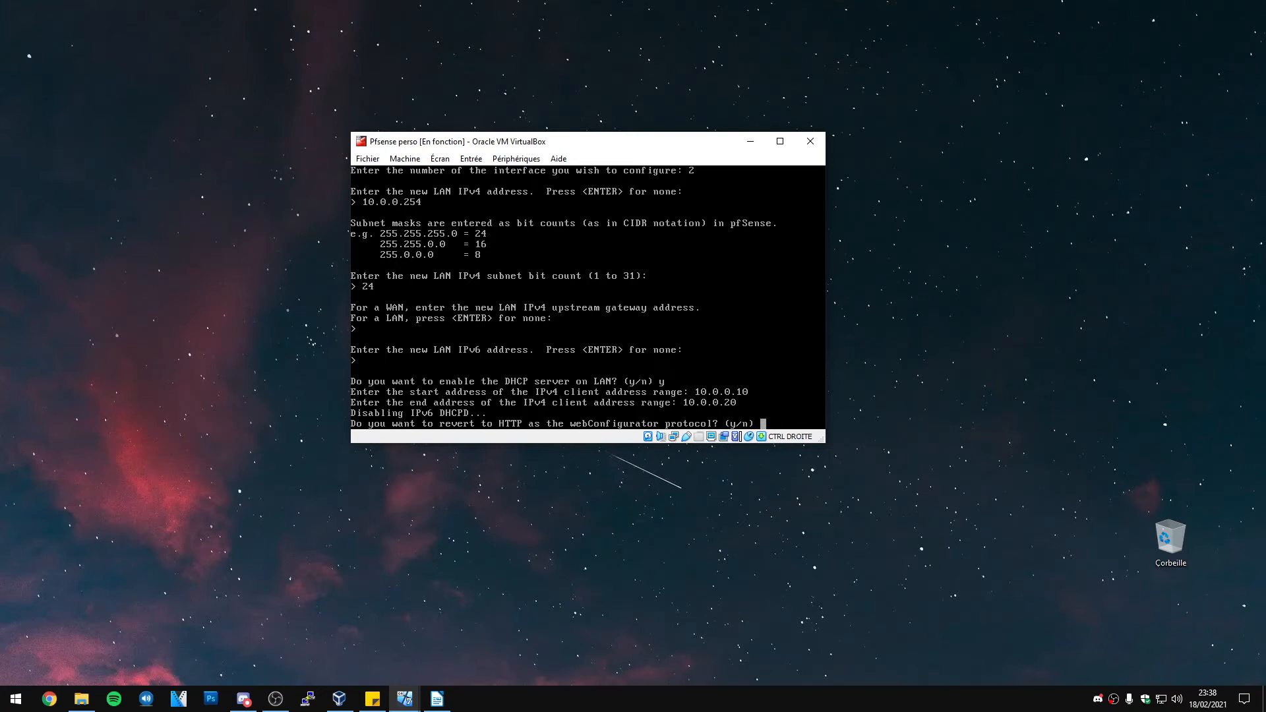
# Revert the webConfigurator to HTTP and release the keyboard from the pfSense VM
pyautogui.write('y')
pyautogui.press('Return')
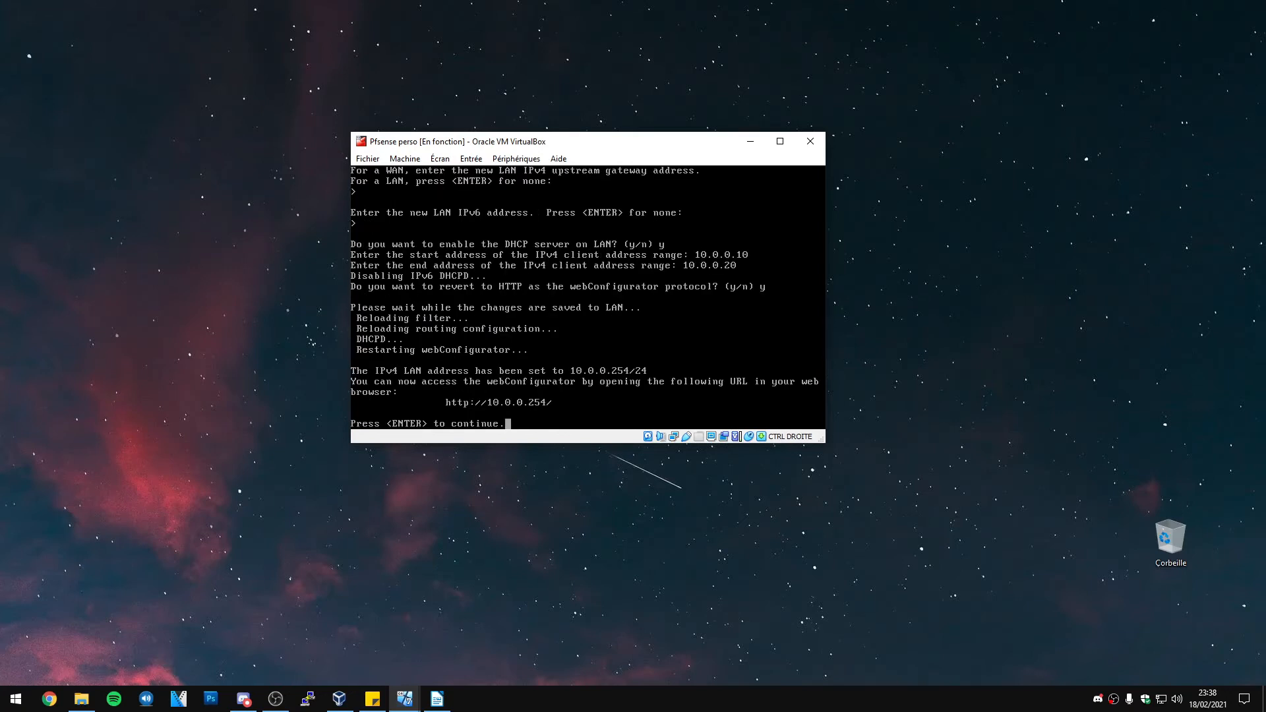
pyautogui.press('Control_R')
# Move the pfSense console right, snap the User W7 window left, and close its message box
pyautogui.moveTo(623, 147); pyautogui.dragTo(1004, 169)
pyautogui.click(407, 698)
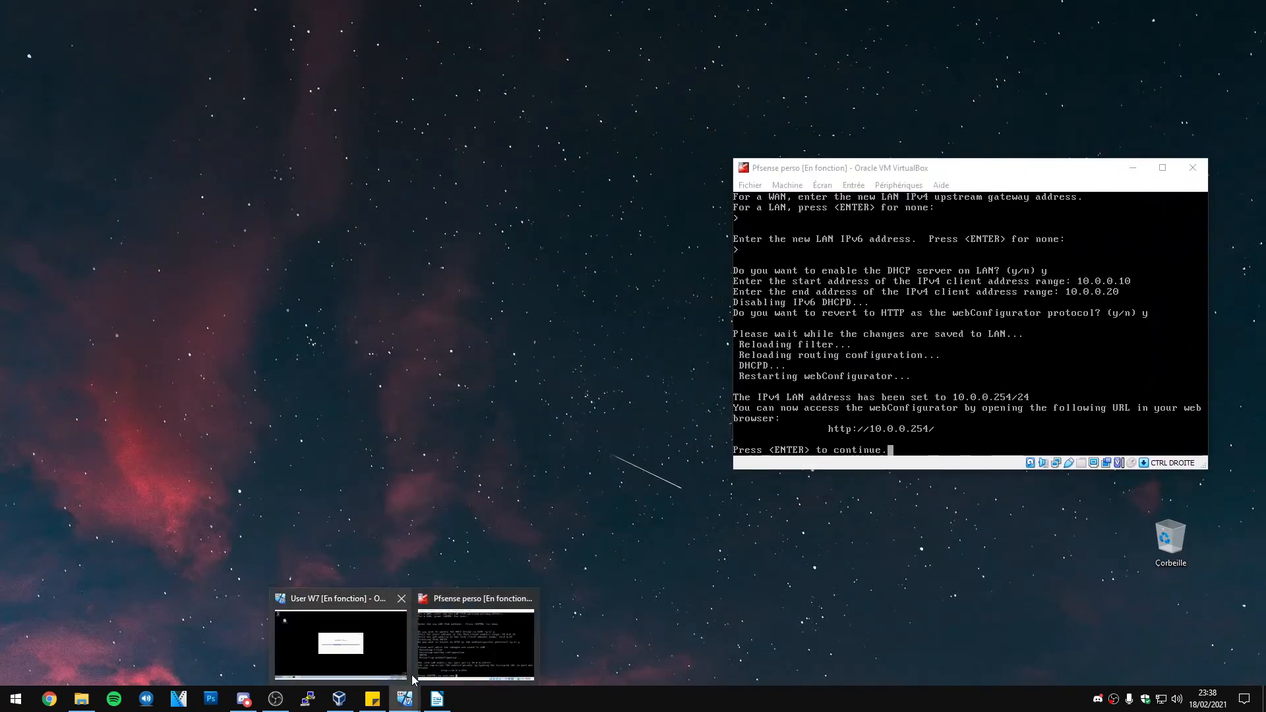
pyautogui.click(382, 637)
pyautogui.moveTo(1265, 46); pyautogui.dragTo(0, 92)
pyautogui.click(726, 339)
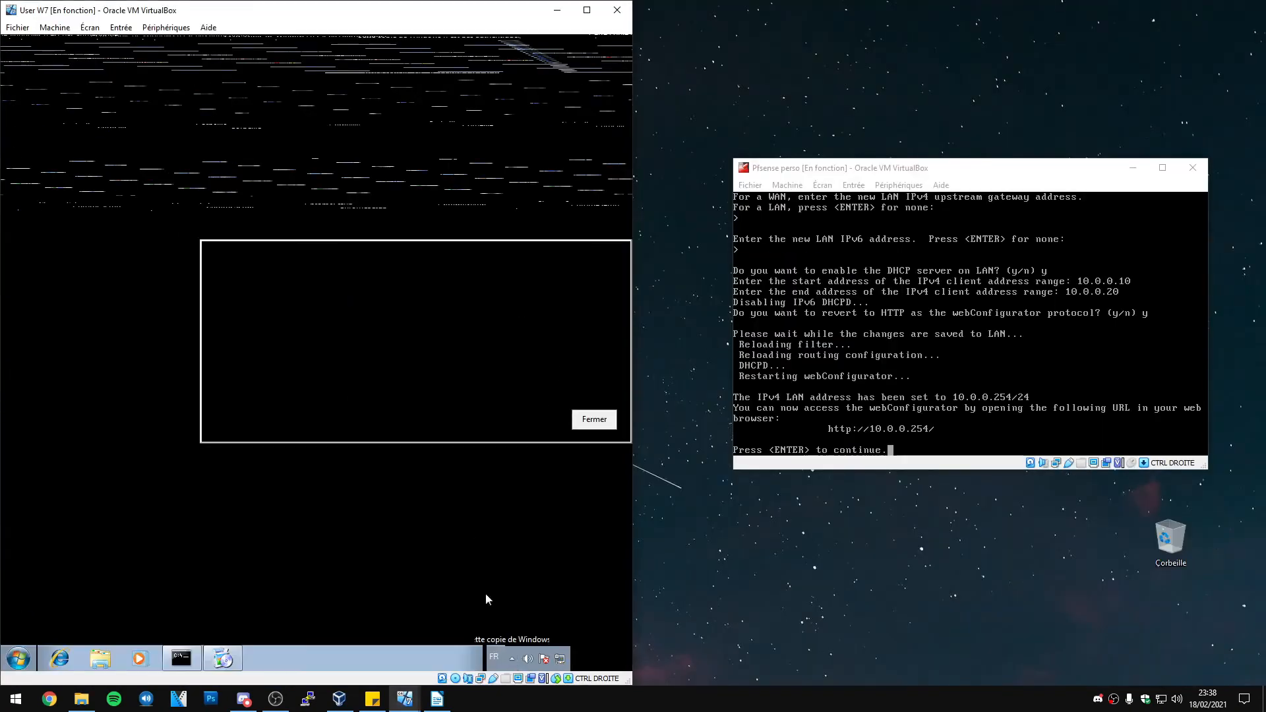
pyautogui.click(593, 420)
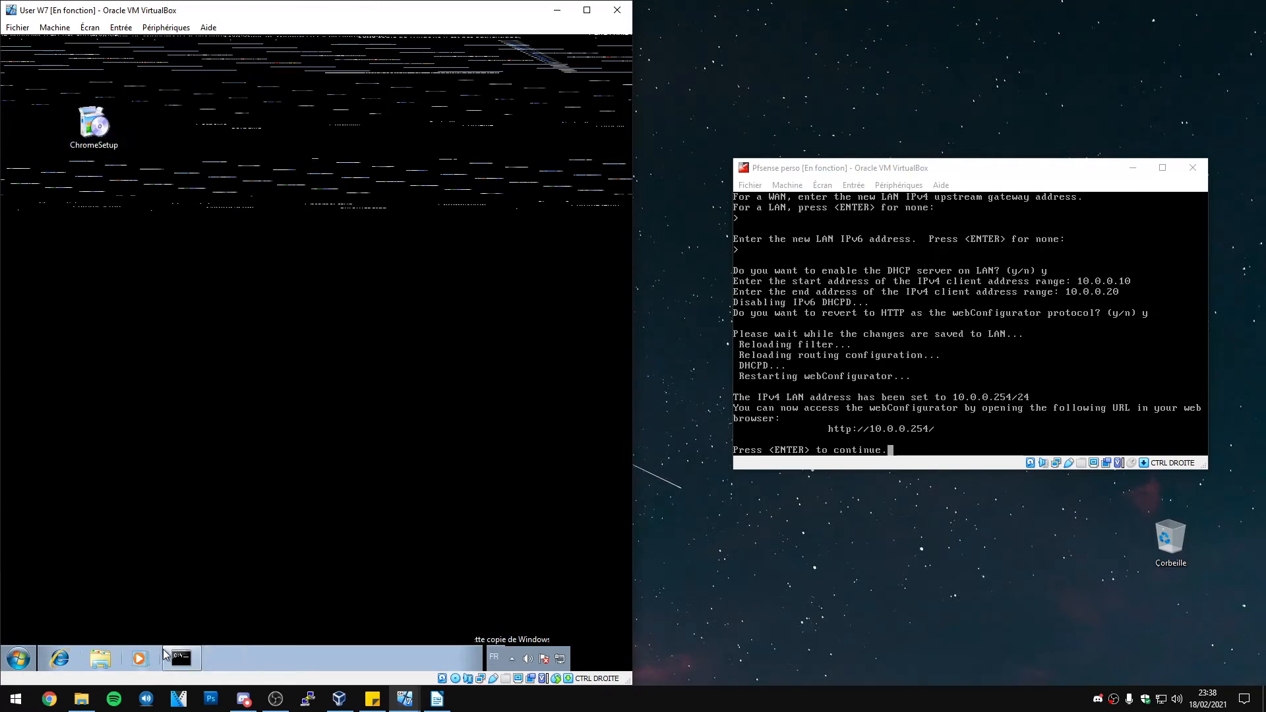
# Clear the command prompt and show the client's current IP settings with ipconfig
pyautogui.click(181, 658)
pyautogui.write('c')
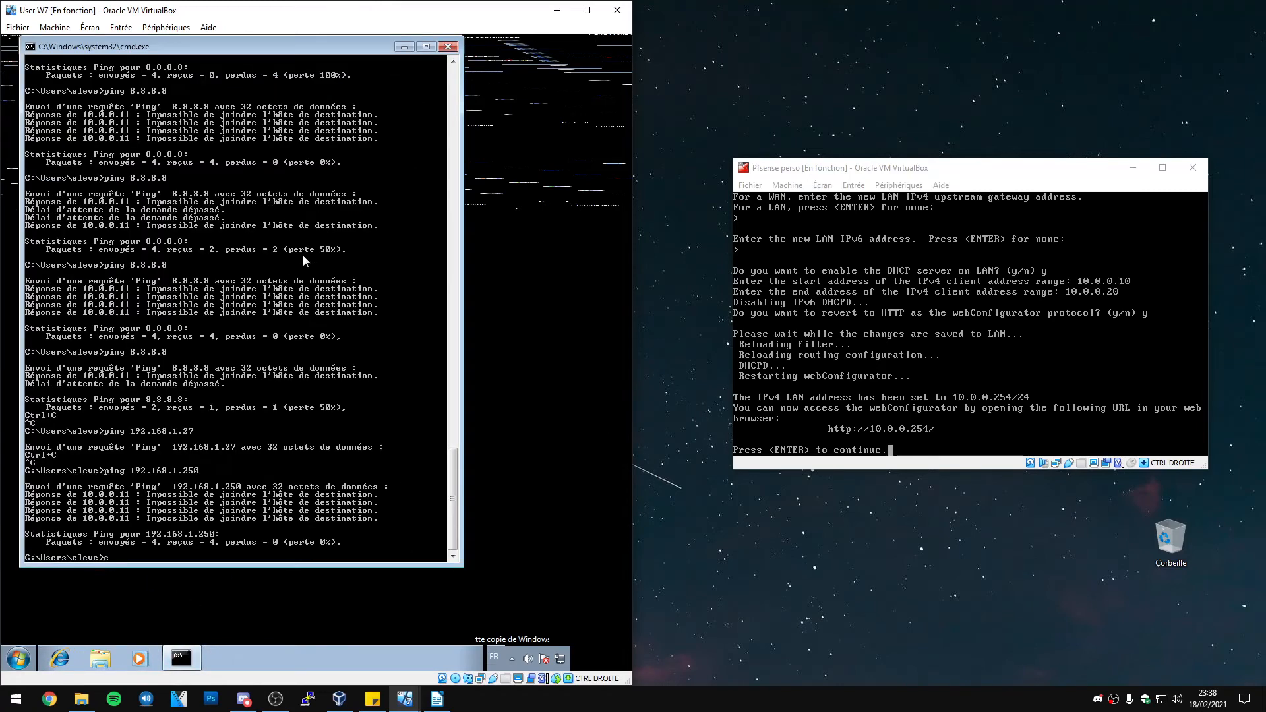
pyautogui.write('ls')
pyautogui.press('Return')
pyautogui.write('ipconfig*')
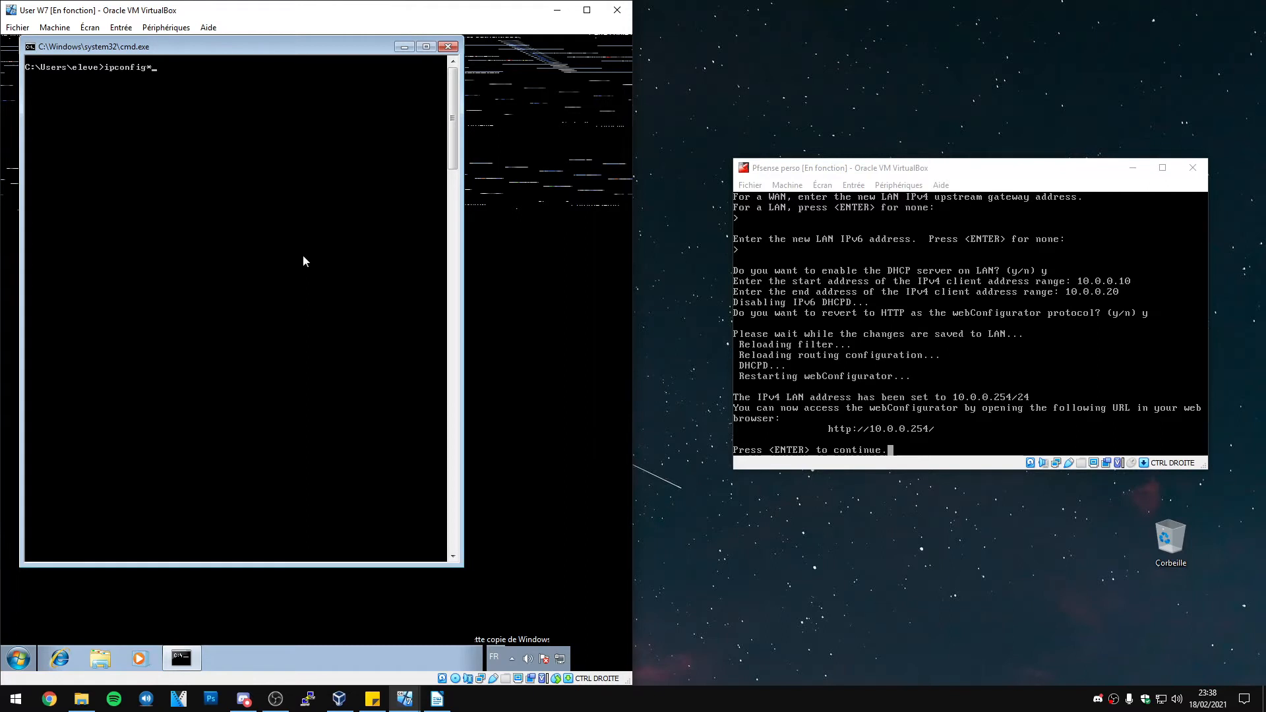
pyautogui.press('BackSpace')
pyautogui.press('Return')
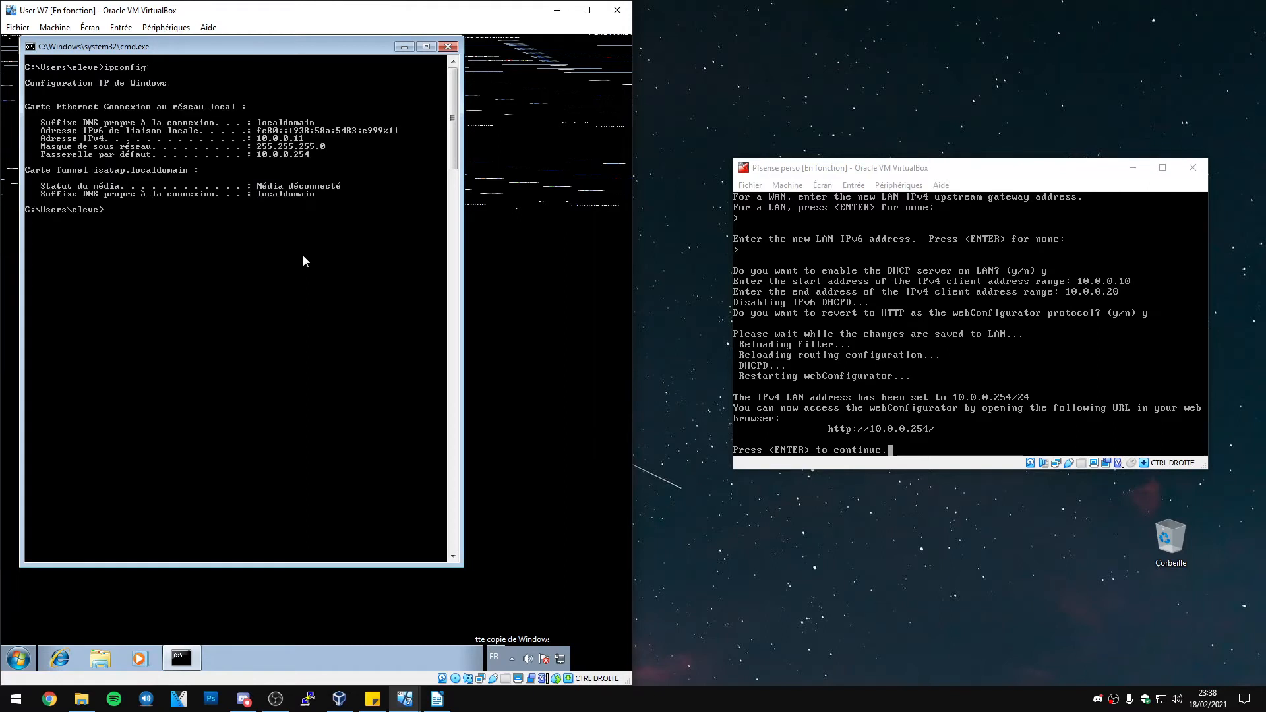
# Run ipconfig /release then ipconfig /renew to get 10.0.0.11 with gateway 10.0.0.254
pyautogui.write('ipconfig /release')
pyautogui.press('Return')
pyautogui.press('Up')
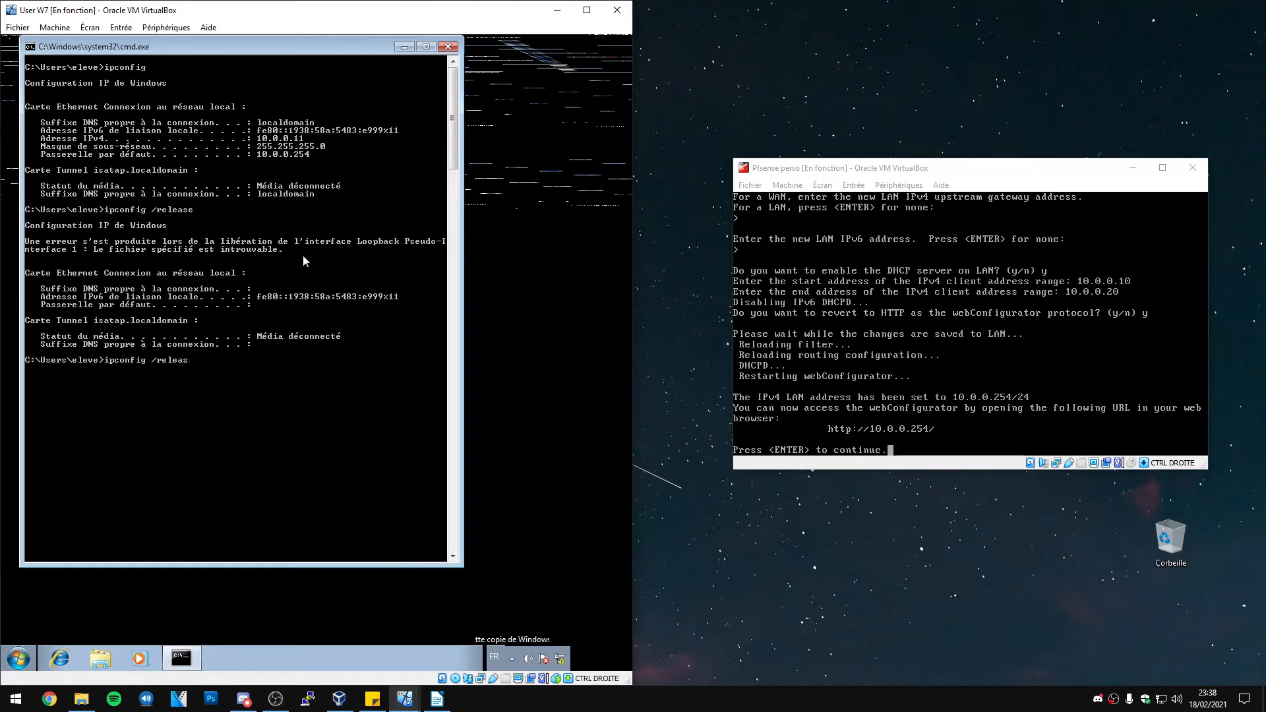
pyautogui.press('BackSpace')
pyautogui.press('BackSpace')
pyautogui.press('BackSpace')
pyautogui.press('BackSpace')
pyautogui.press('BackSpace')
pyautogui.write('new')
pyautogui.press('Return')
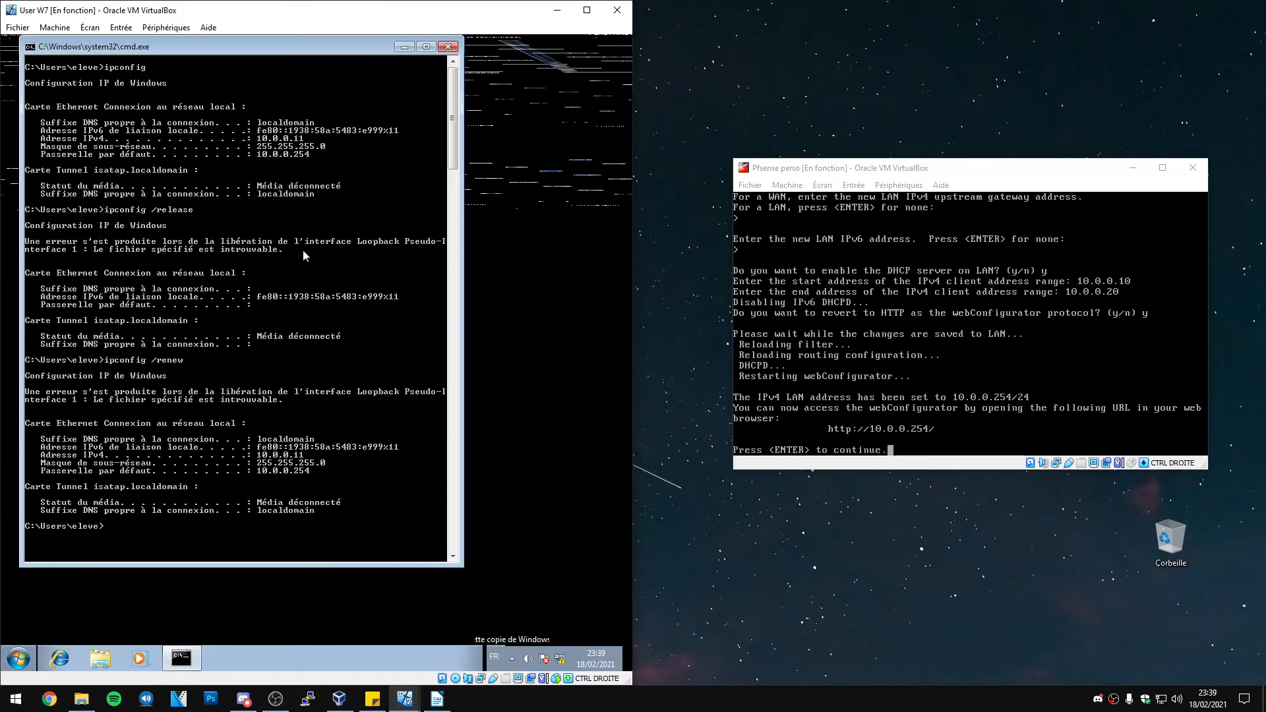
pyautogui.click(338, 699)
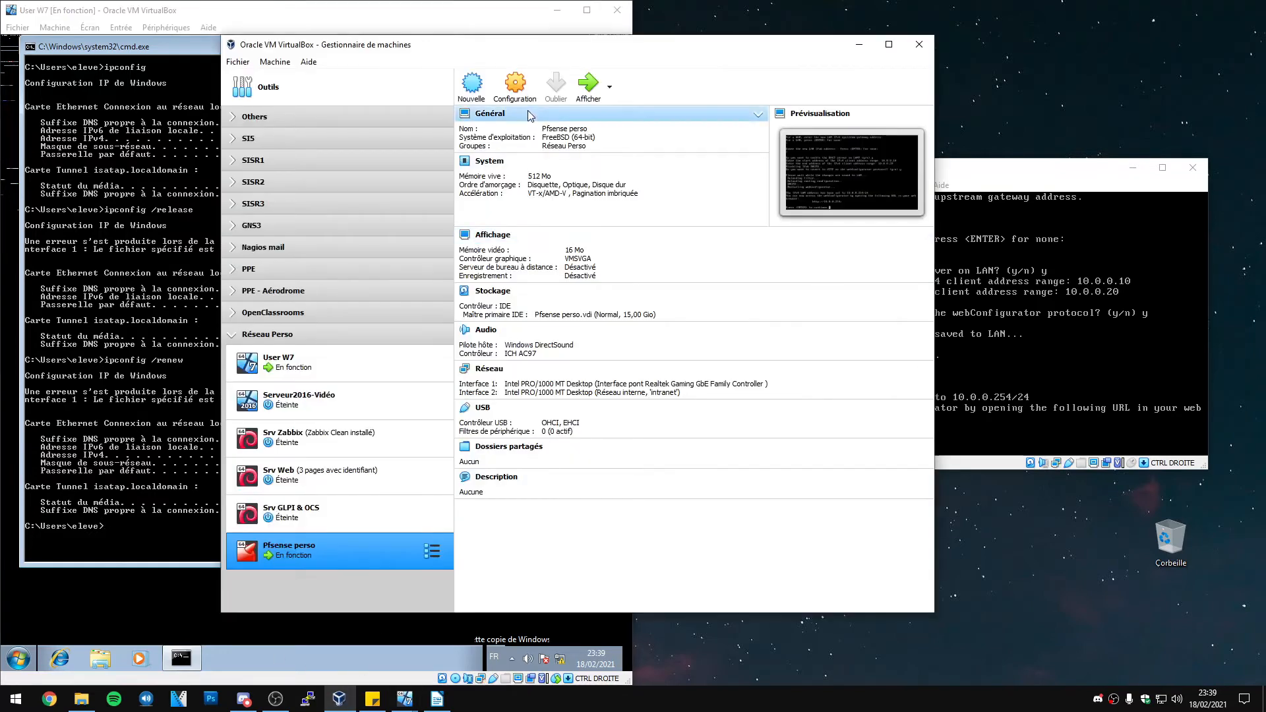
pyautogui.click(332, 379)
pyautogui.click(515, 86)
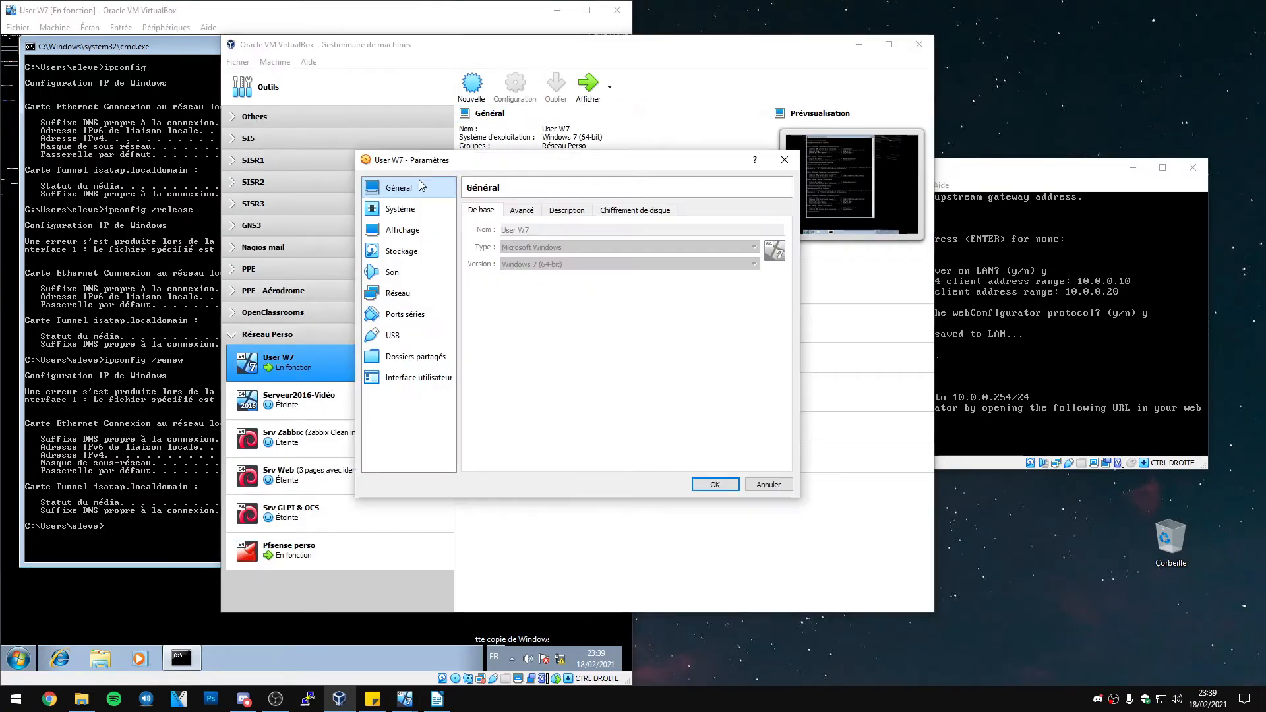
pyautogui.click(397, 293)
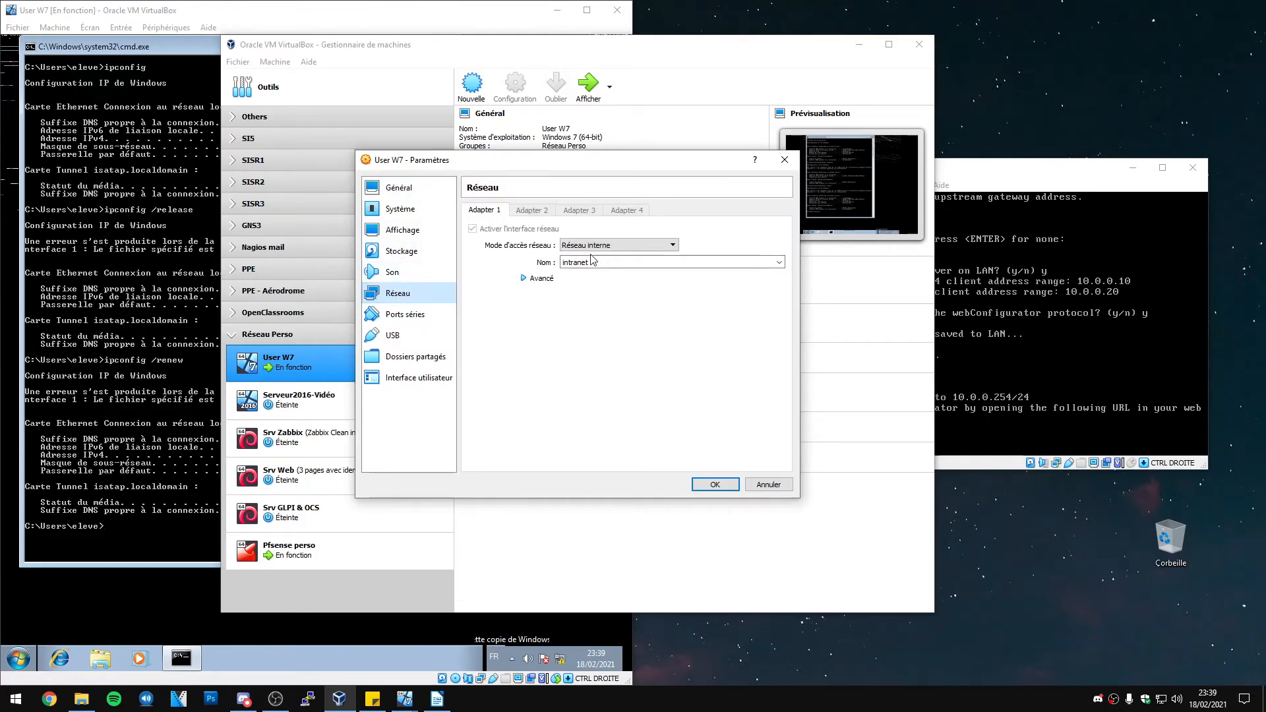
pyautogui.click(532, 278)
pyautogui.click(714, 484)
pyautogui.click(858, 44)
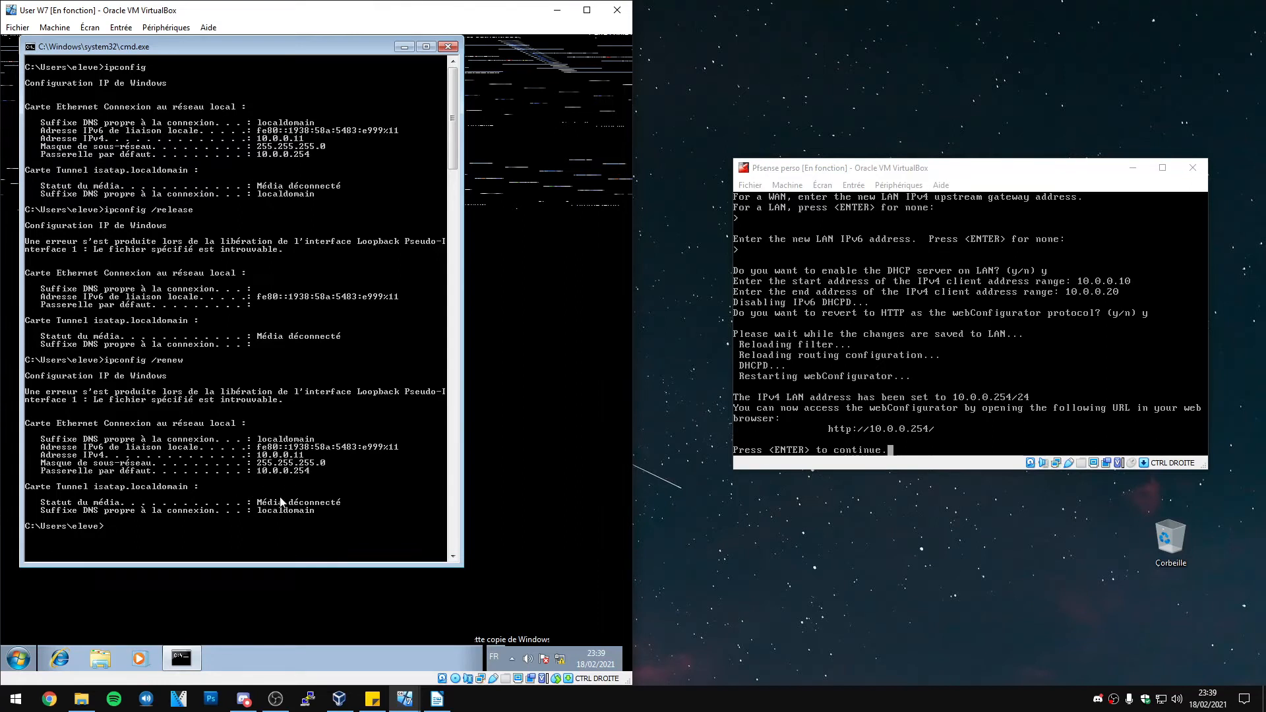
pyautogui.write('cls')
pyautogui.press('Return')
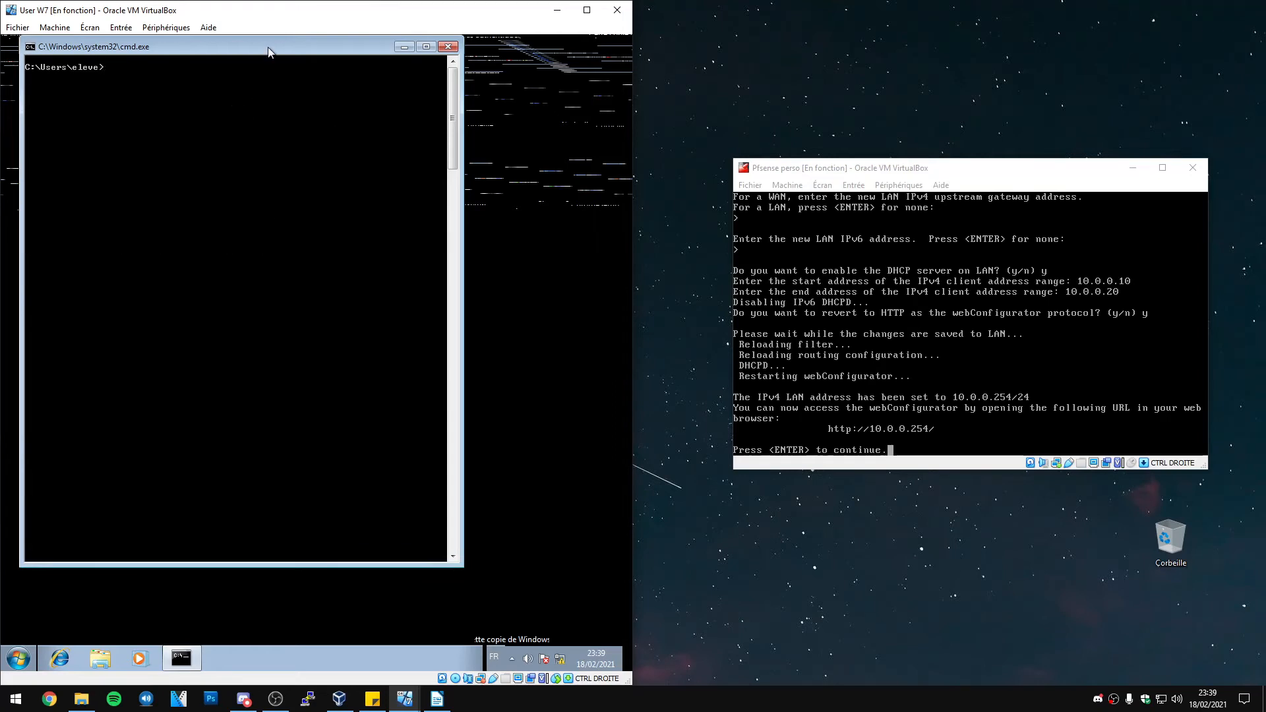
pyautogui.moveTo(268, 46); pyautogui.dragTo(299, 60)
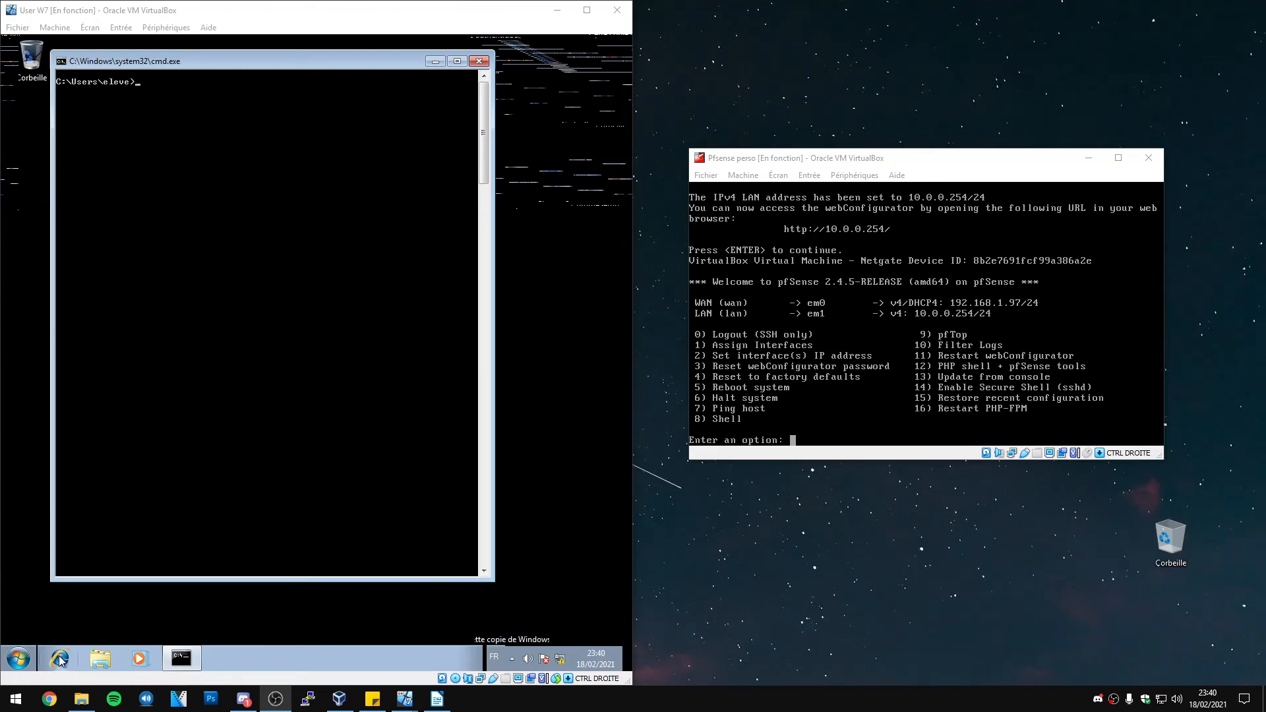
pyautogui.click(62, 660)
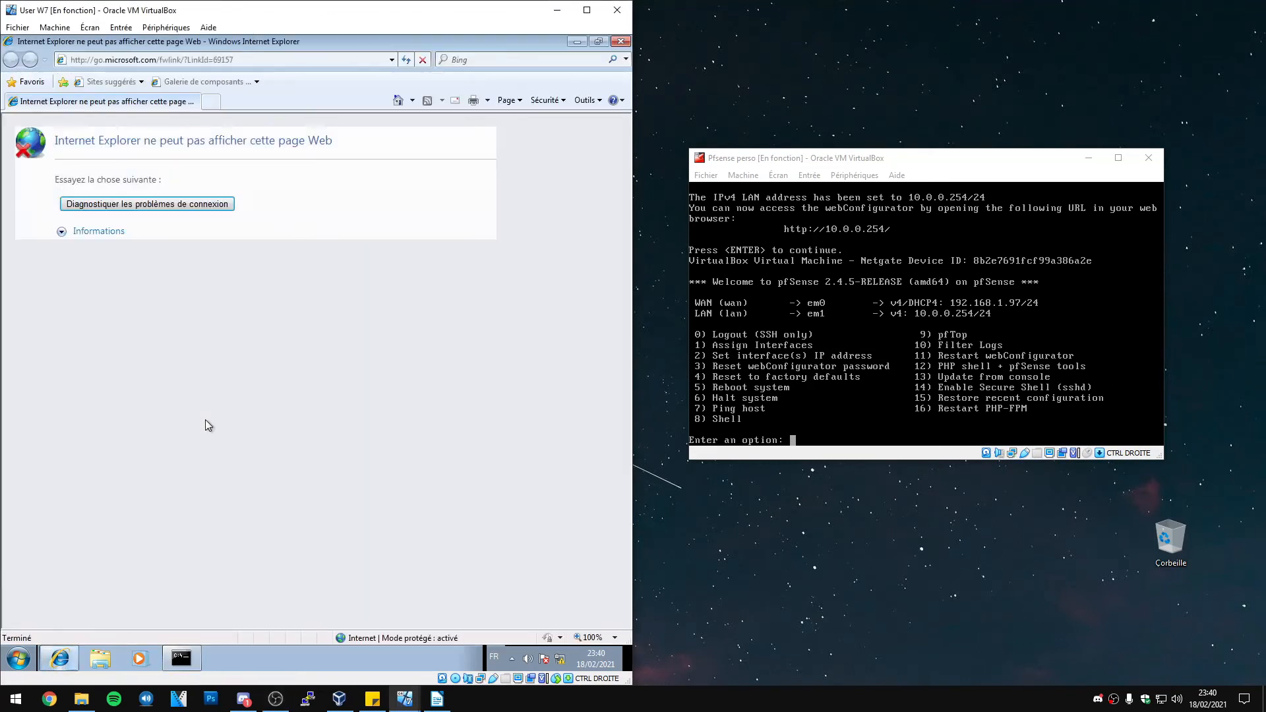
pyautogui.click(287, 62)
pyautogui.write('10.0.0.254')
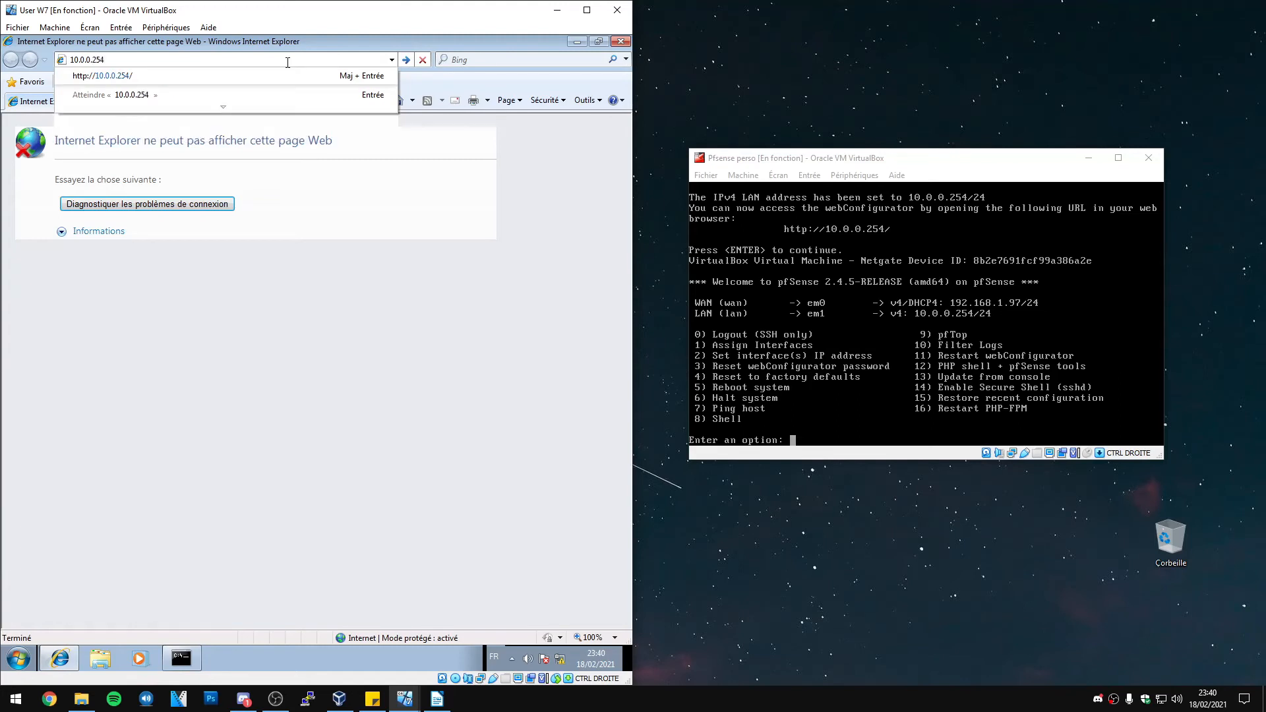
pyautogui.press('Return')
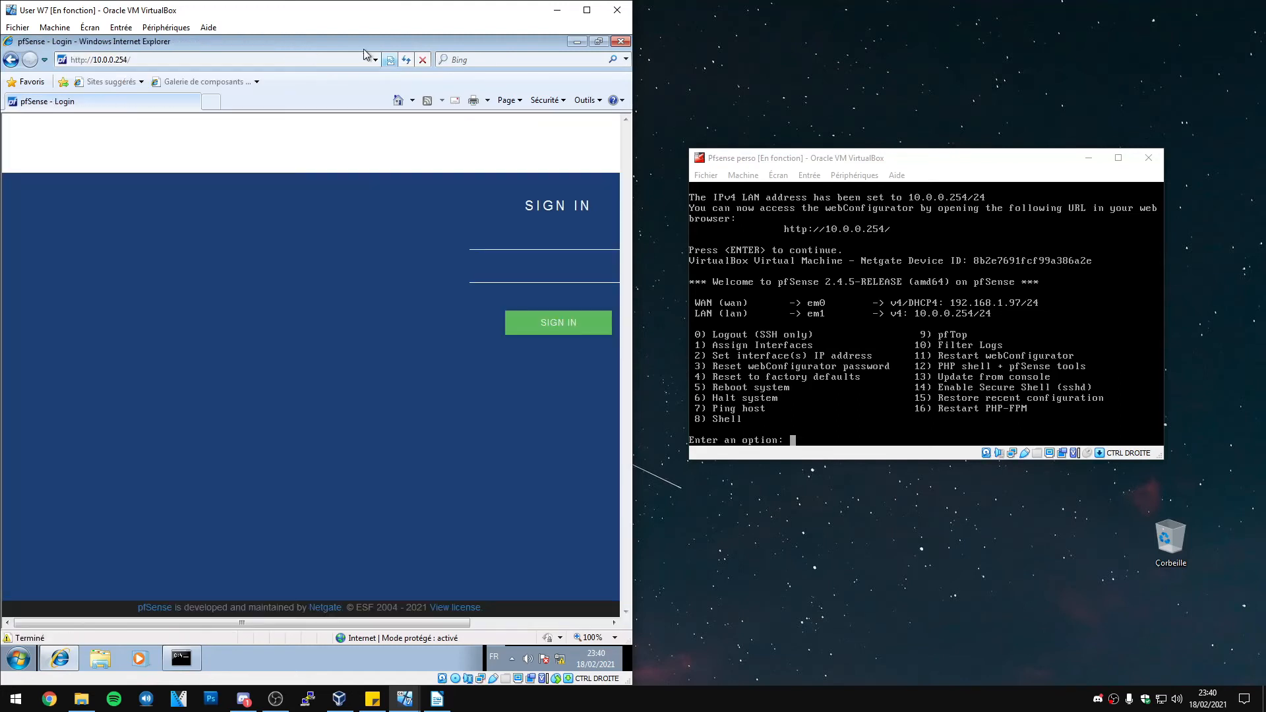
# Maximise the client VM window and sign in with the admin username and its password
pyautogui.click(595, 16)
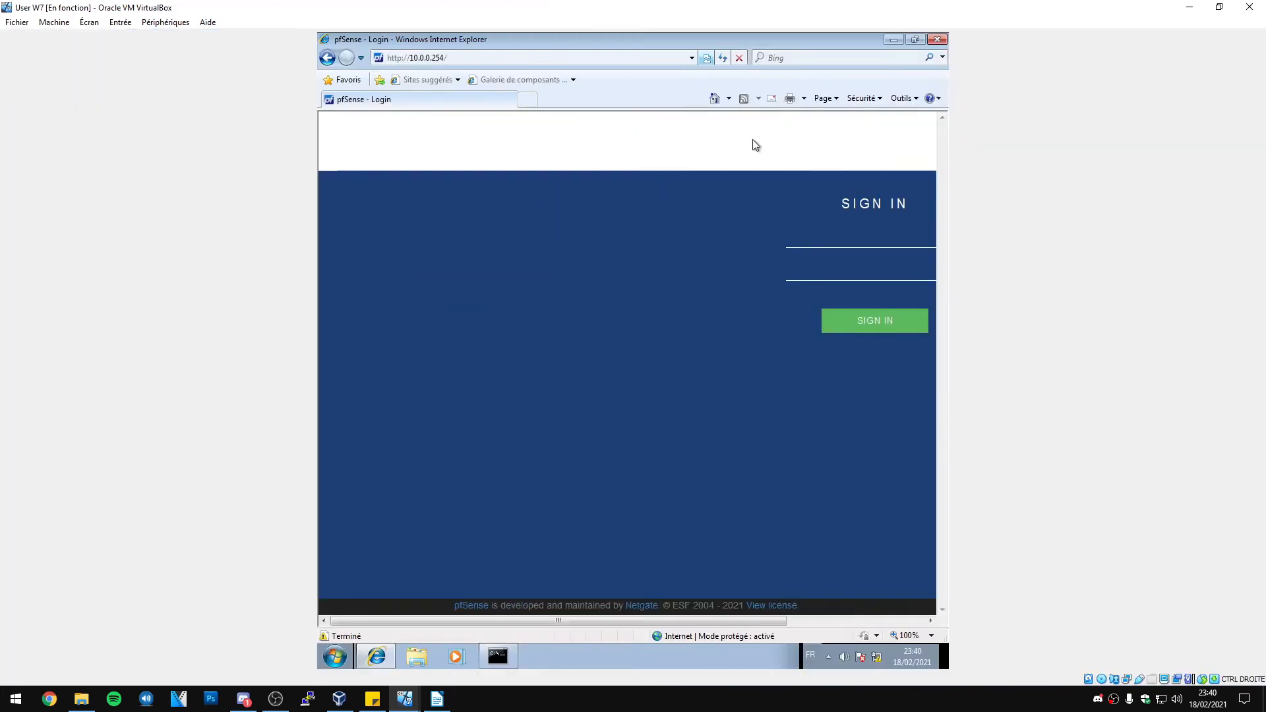
pyautogui.click(1100, 234)
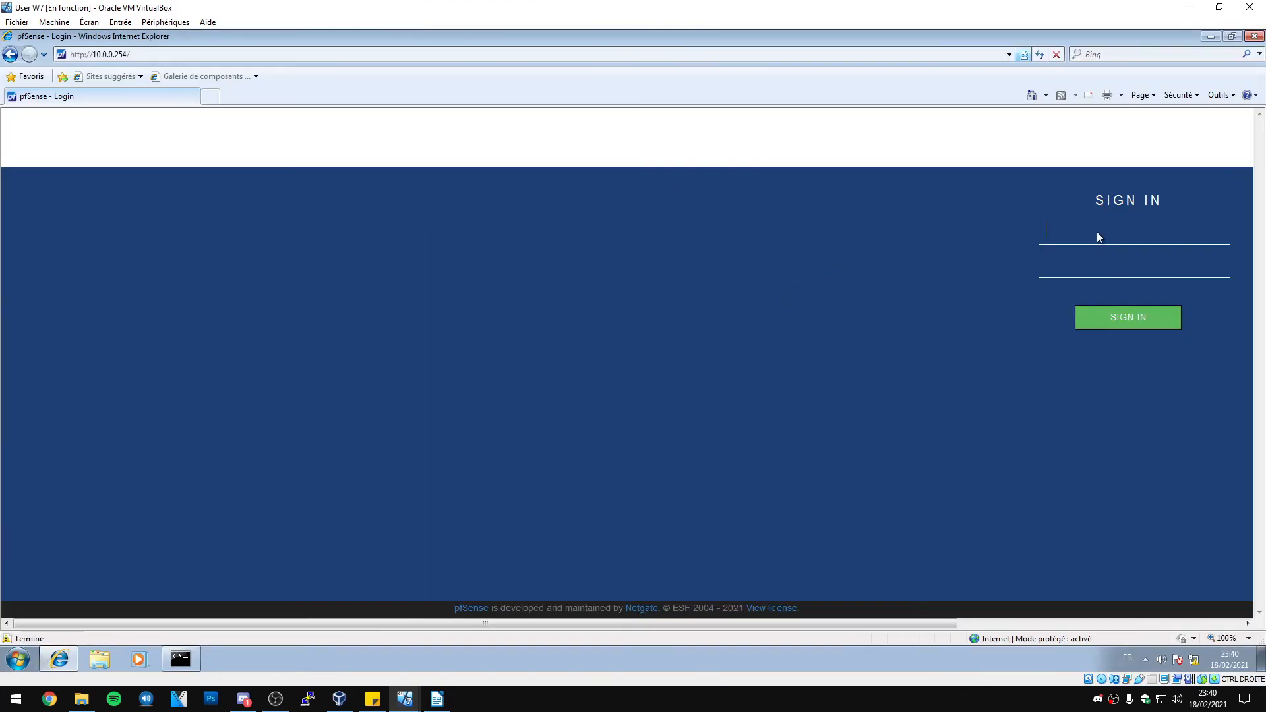
pyautogui.write('adpfsense')
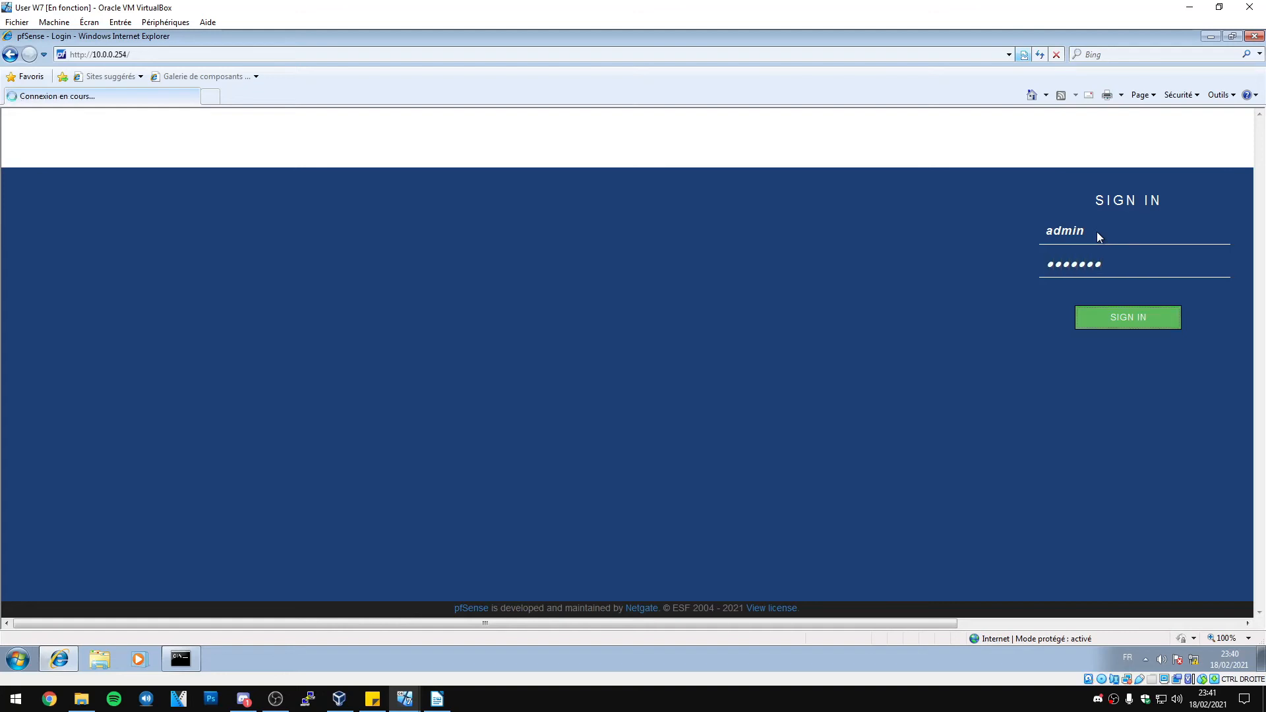
pyautogui.press('Return')
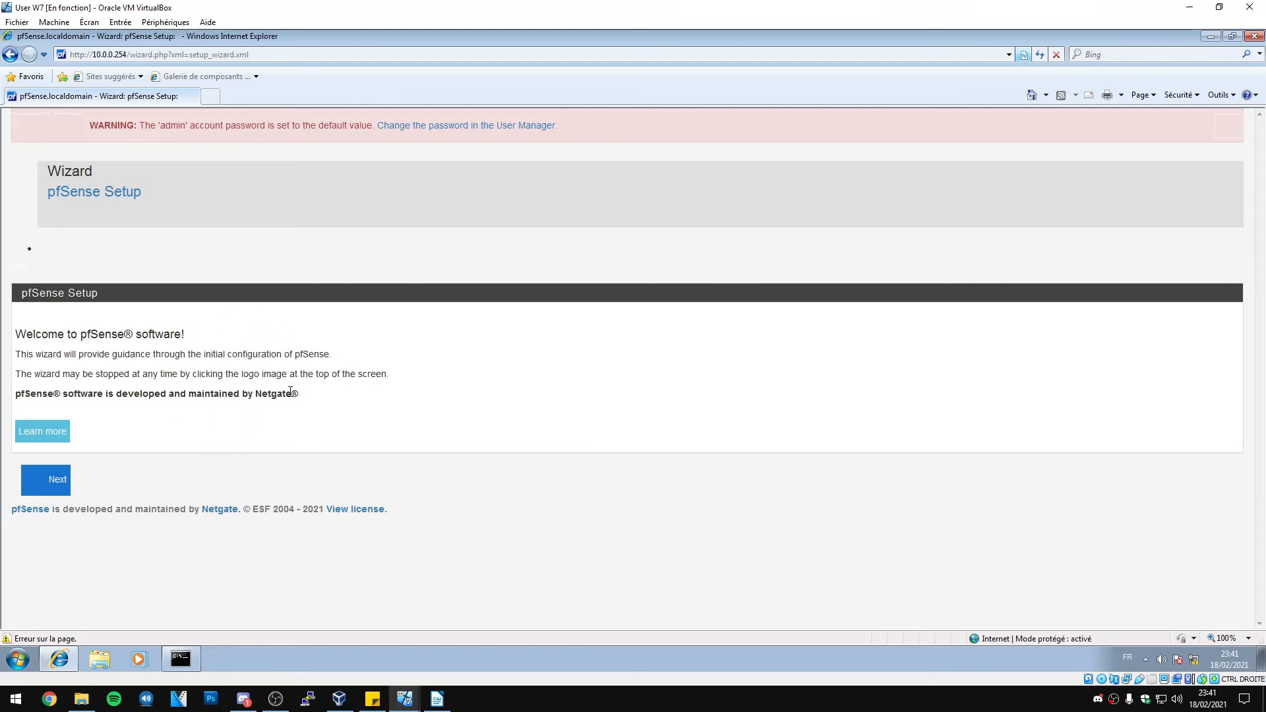
# Advance past the wizard's welcome page to General Information and maximise the browser window
pyautogui.click(50, 485)
pyautogui.click(53, 484)
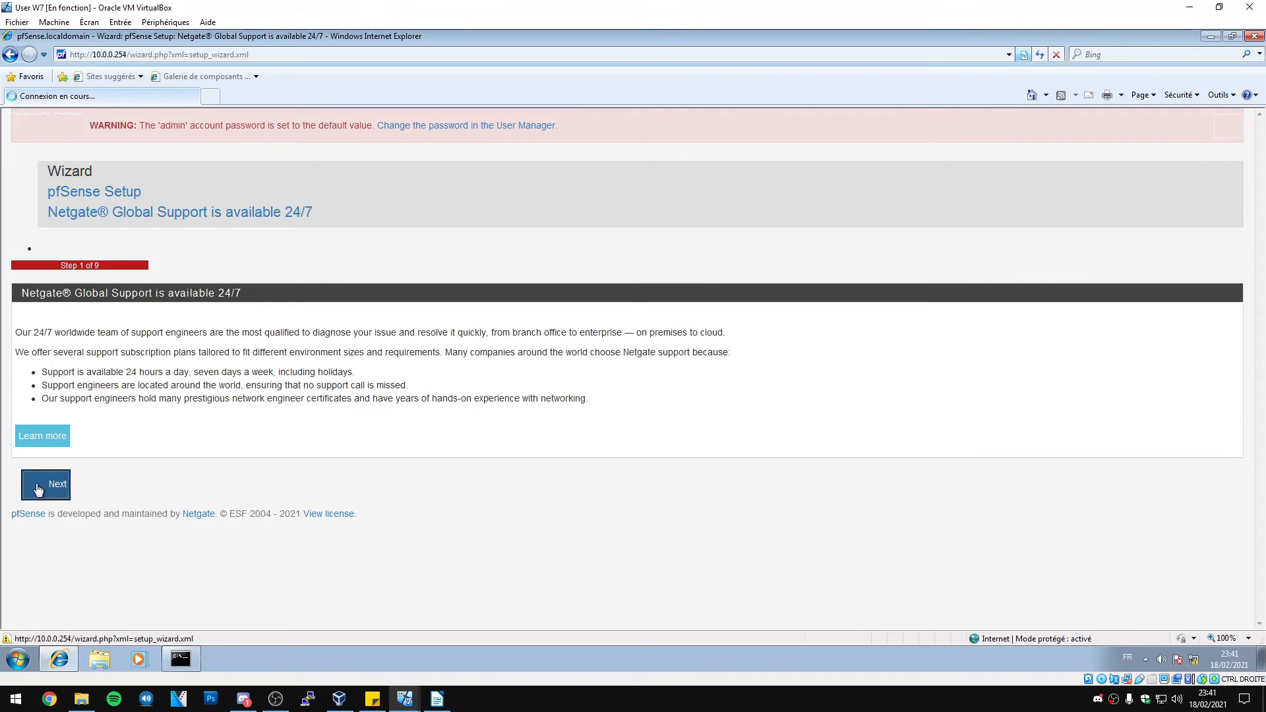
pyautogui.scroll(-2, 125, 330)
pyautogui.scroll(1, 108, 273)
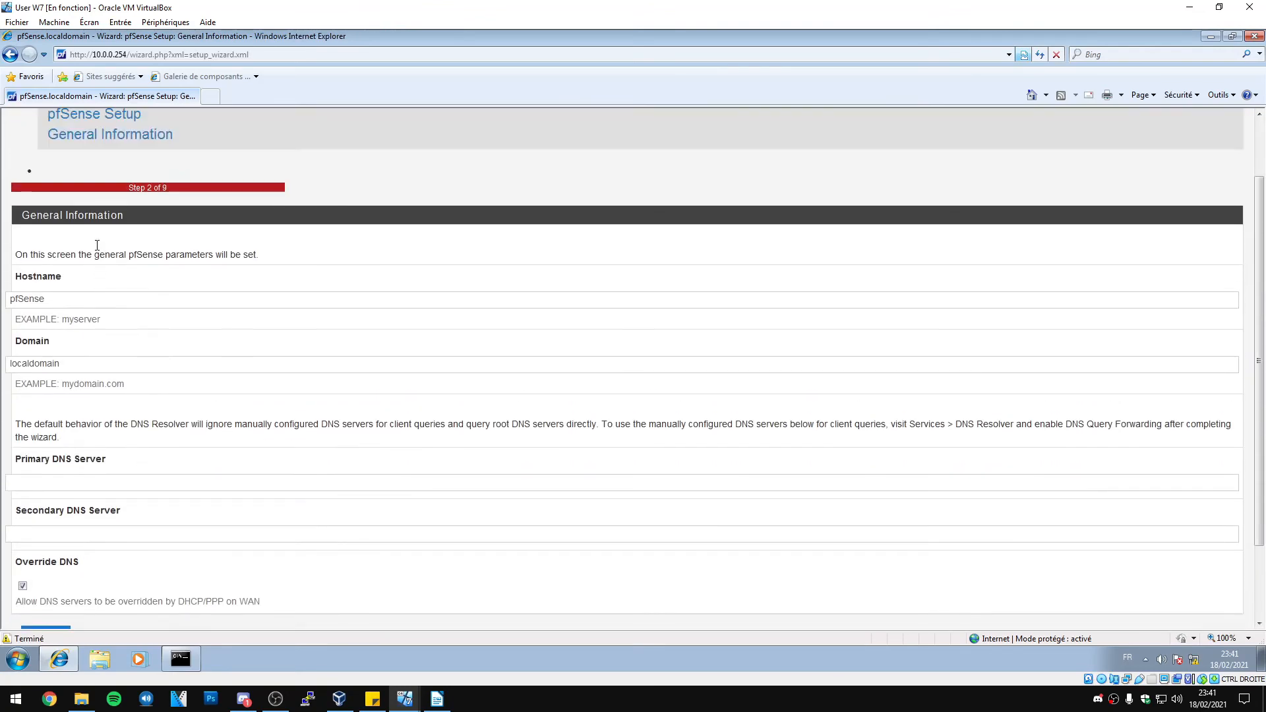
pyautogui.doubleClick(481, 38)
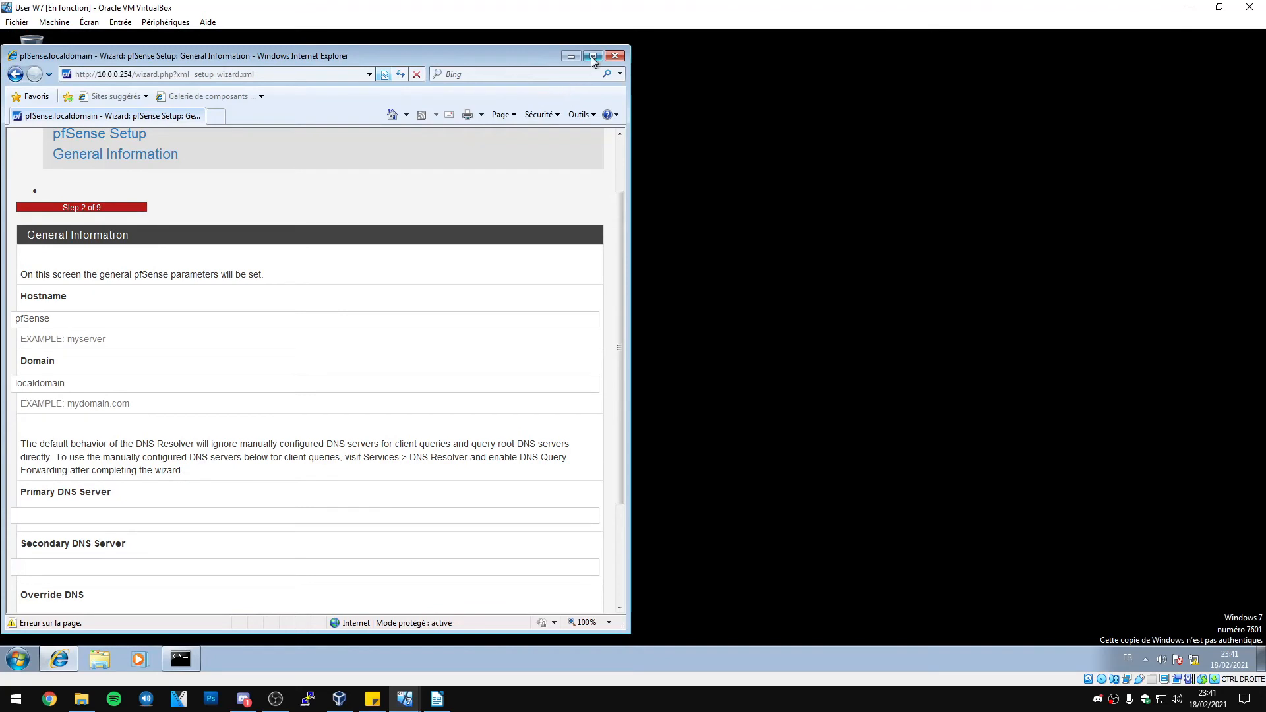
pyautogui.click(593, 57)
pyautogui.click(1146, 659)
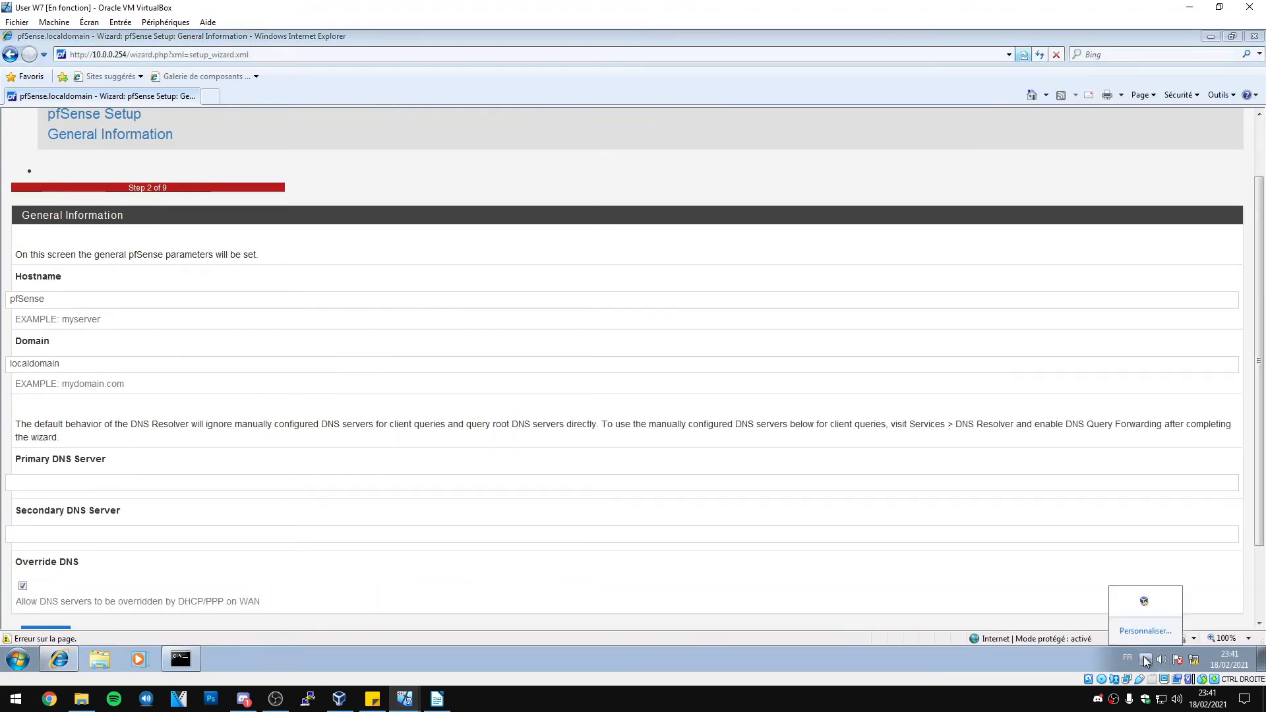
pyautogui.click(284, 481)
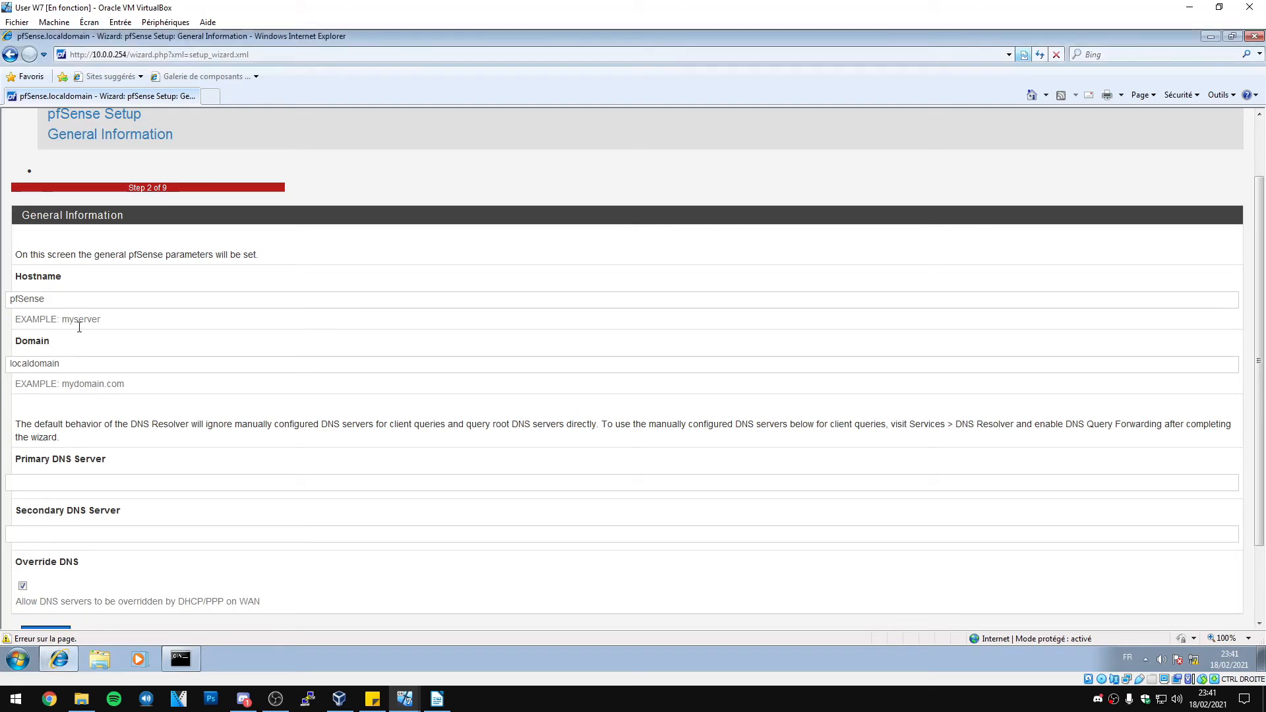
# Enter 192.168.1.1 as the primary DNS server and continue to the time server step
pyautogui.scroll(-3, 85, 366)
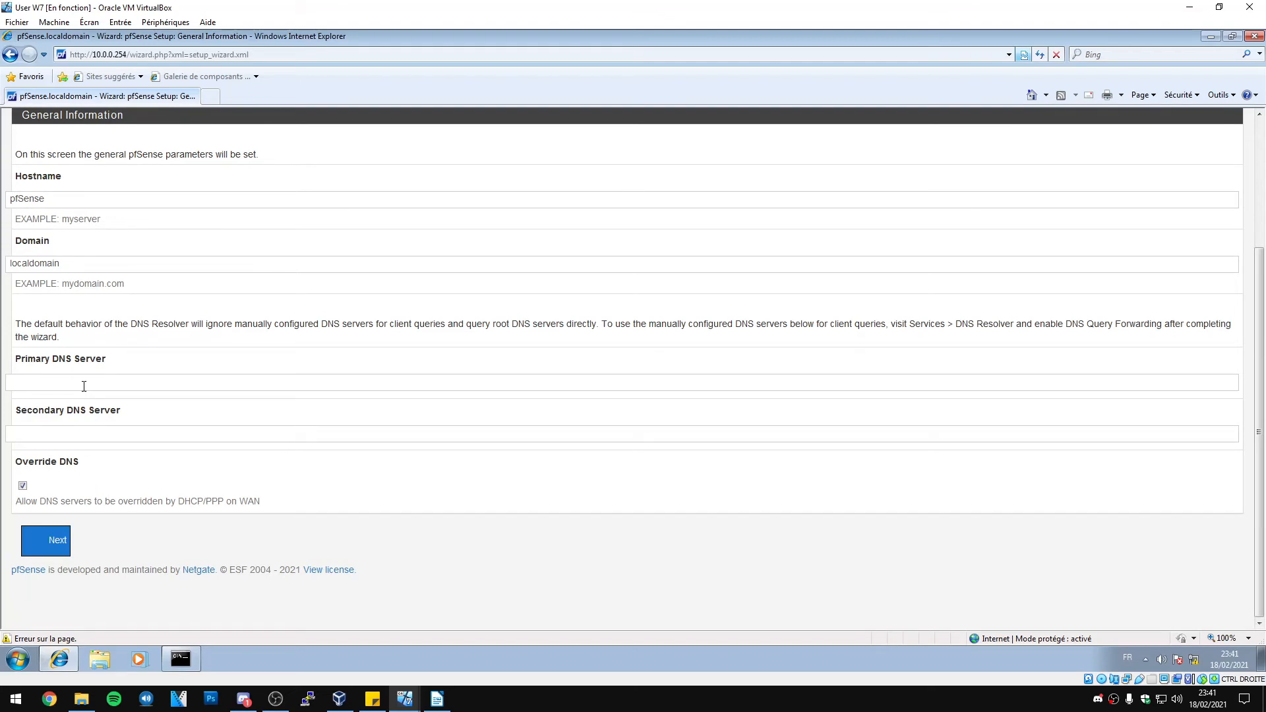
pyautogui.write('192.168.1.1')
pyautogui.click(56, 540)
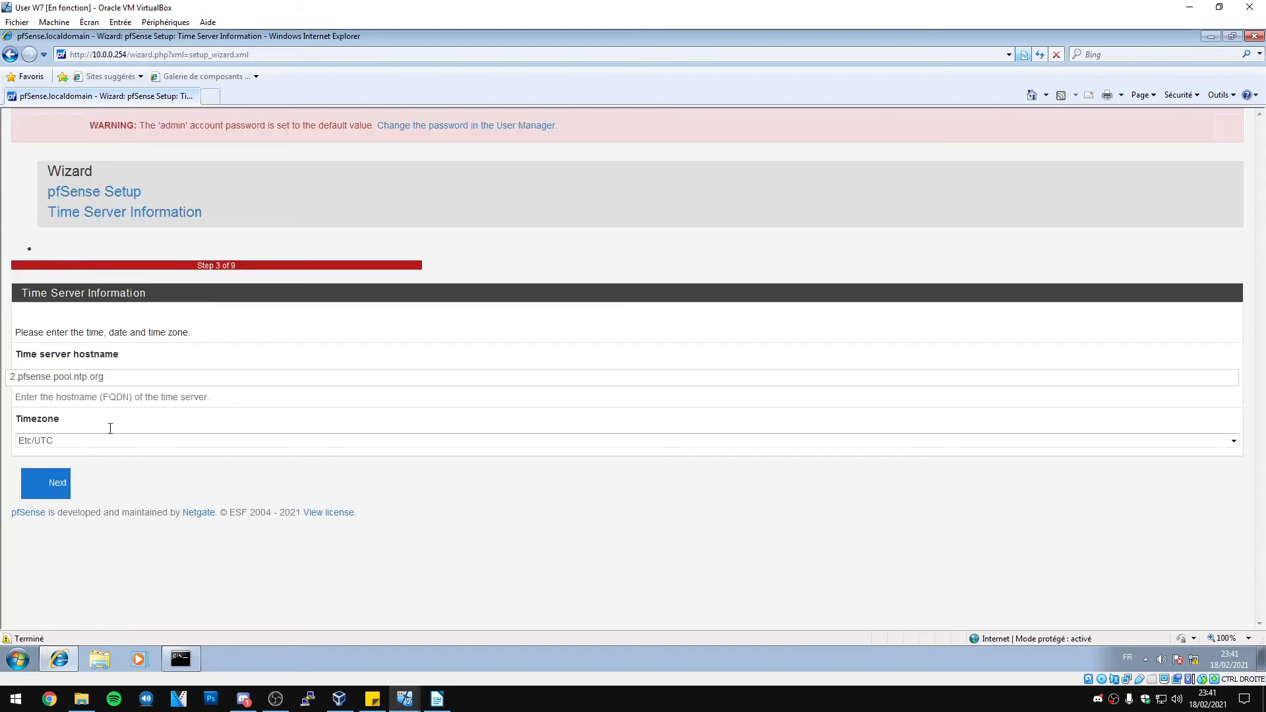
# Set the timezone to Europe/Paris and continue to the WAN settings
pyautogui.click(104, 446)
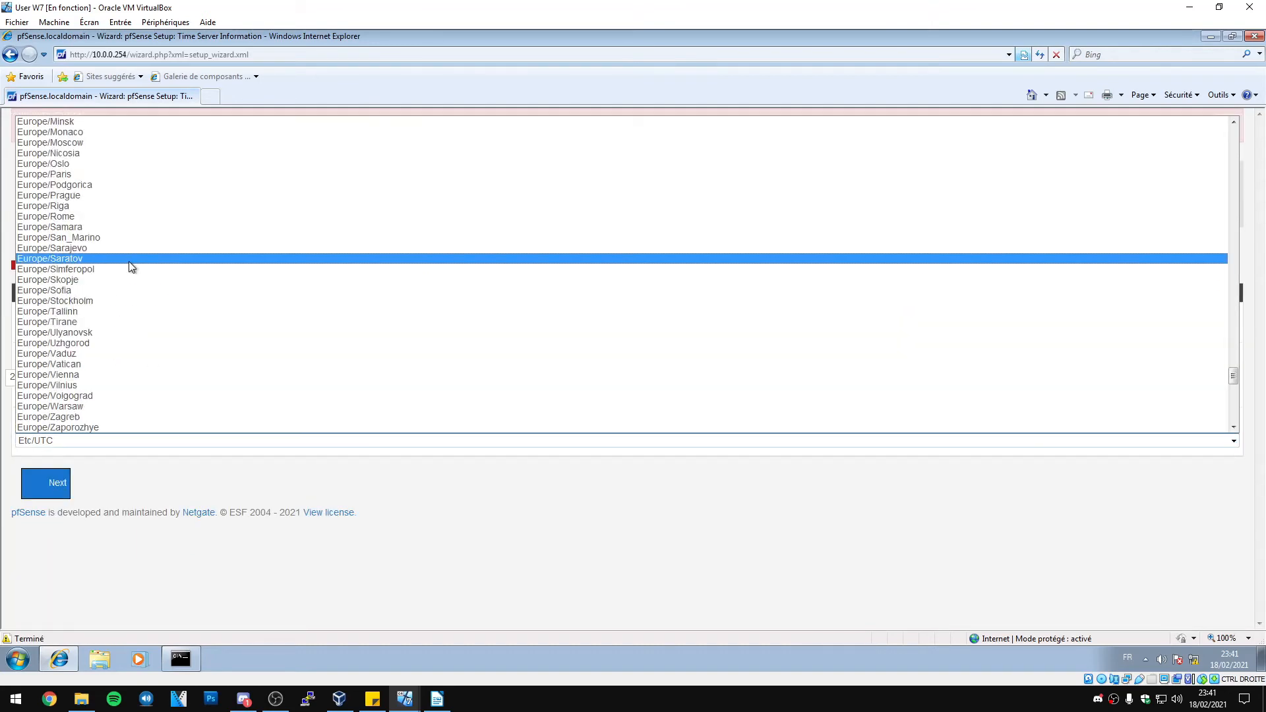
pyautogui.scroll(4, 128, 267)
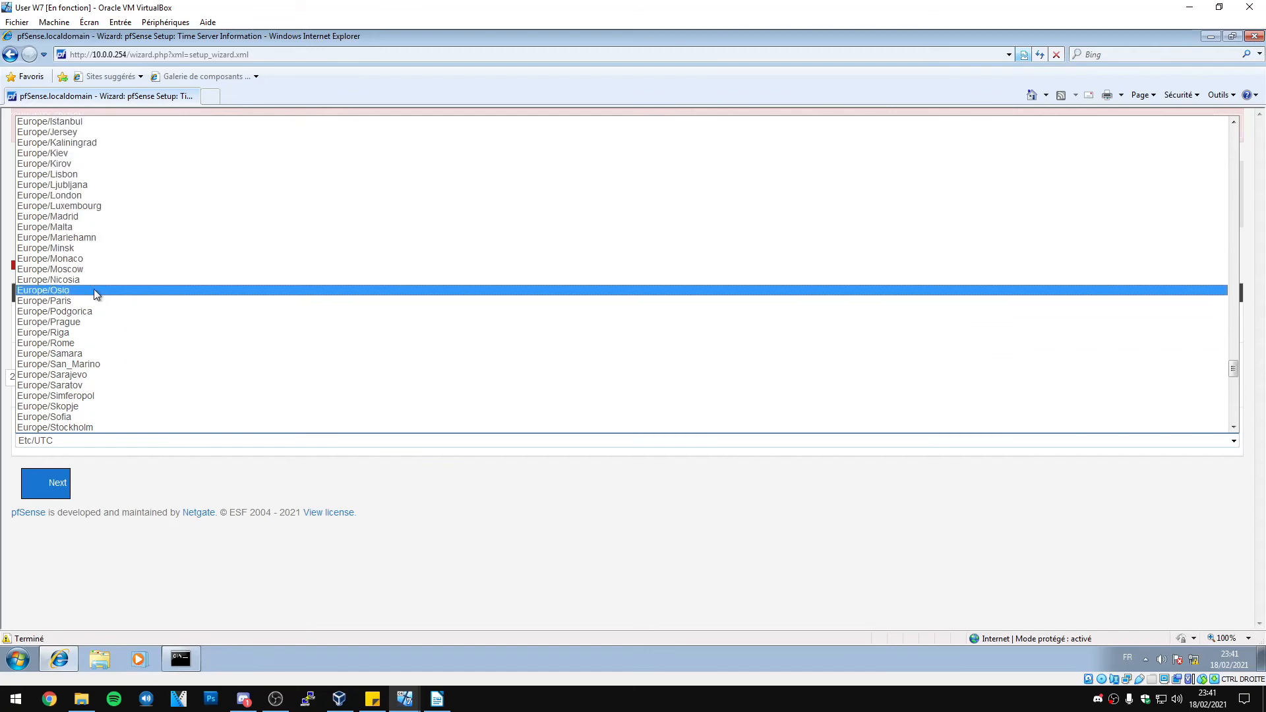
pyautogui.click(93, 291)
pyautogui.click(59, 484)
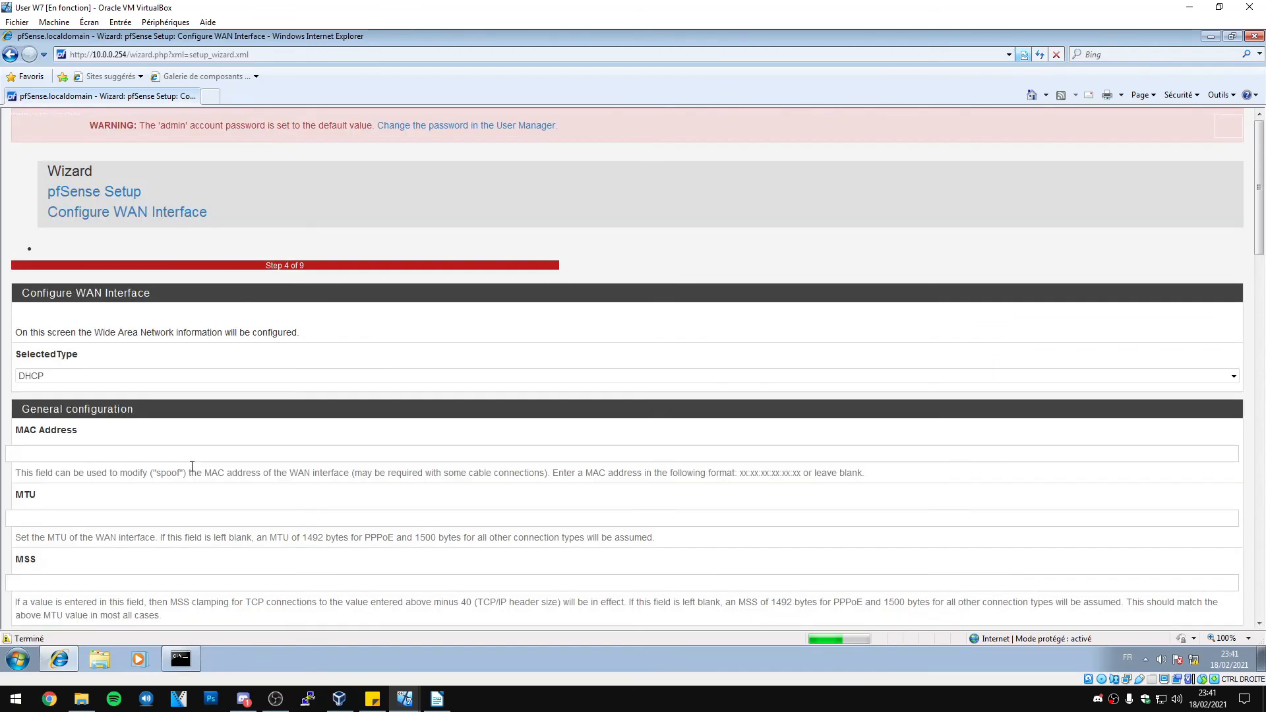
# Untick Block RFC1918 private networks and Block bogon networks on WAN, then continue to LAN
pyautogui.scroll(-2, 102, 307)
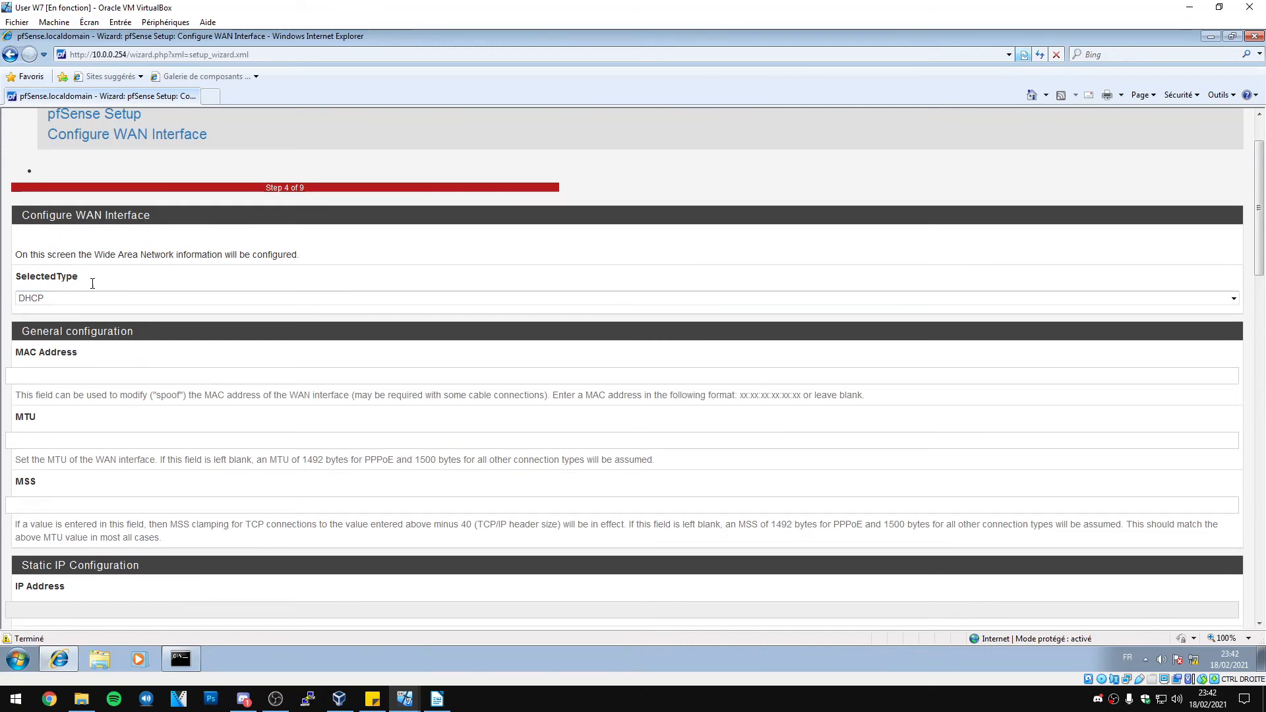
pyautogui.scroll(-4, 77, 306)
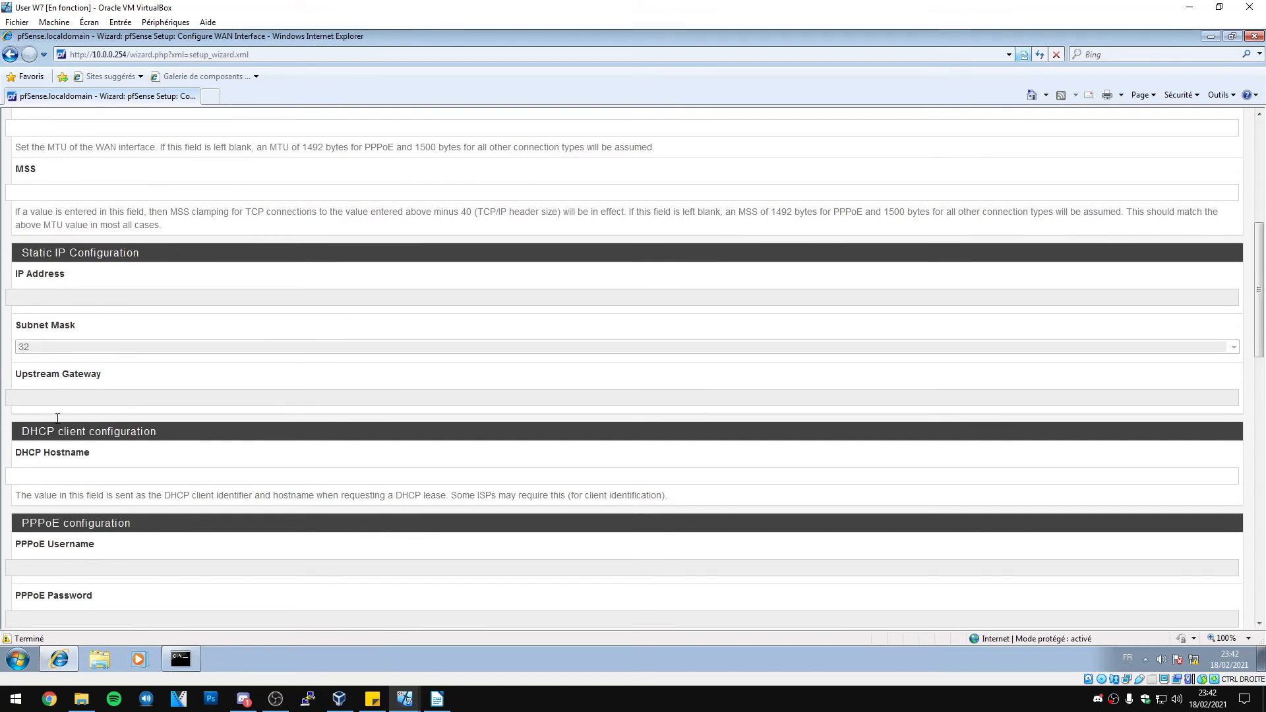
pyautogui.scroll(-3, 122, 347)
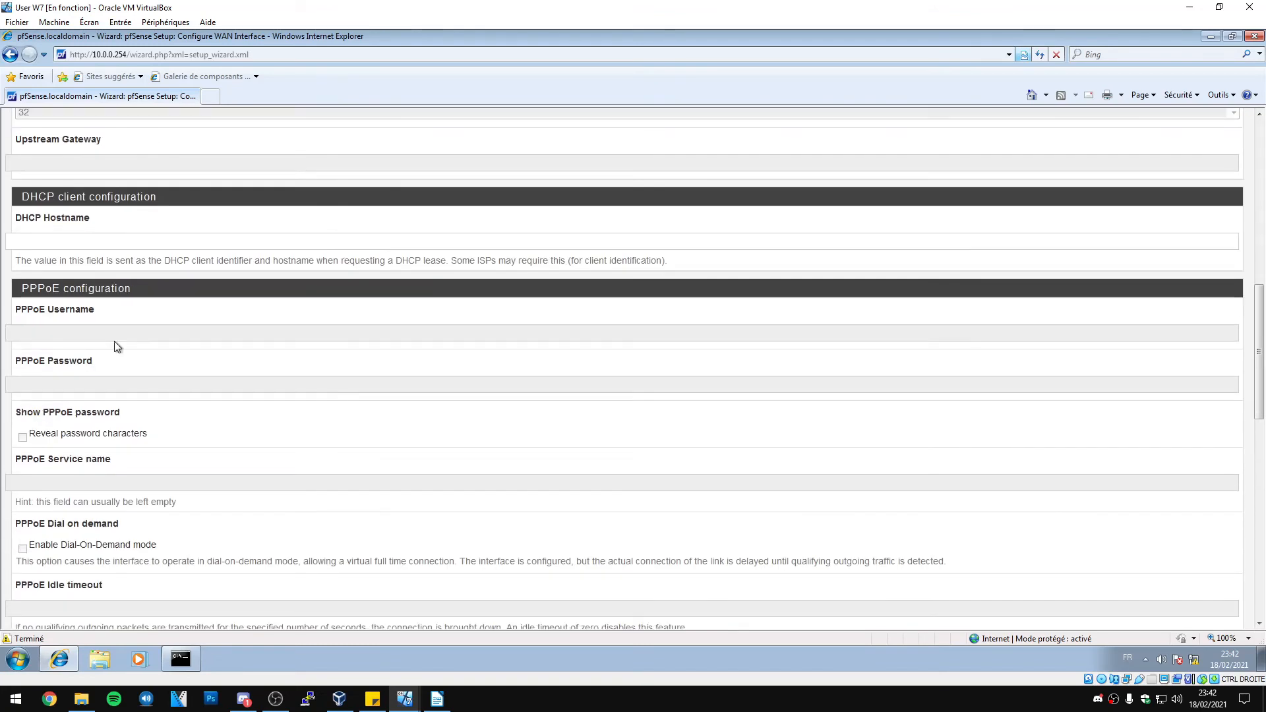
pyautogui.scroll(-2, 109, 304)
pyautogui.scroll(-5, 126, 310)
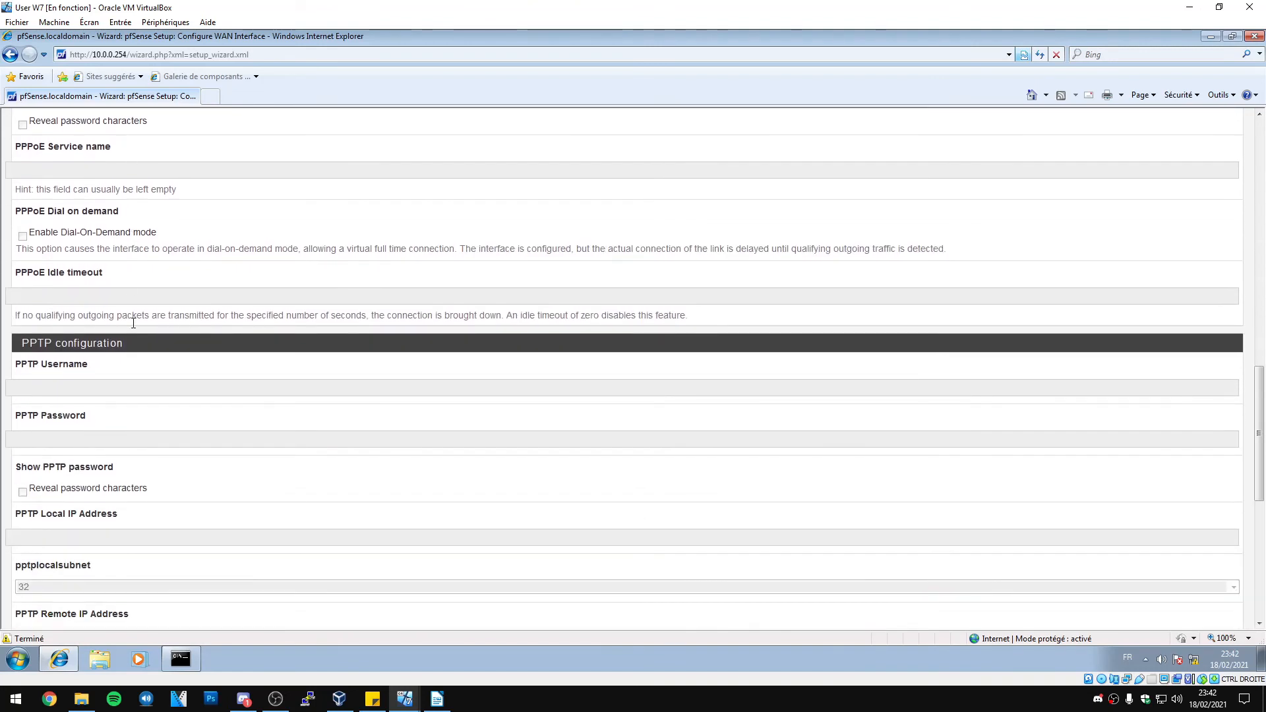
pyautogui.scroll(-3, 132, 307)
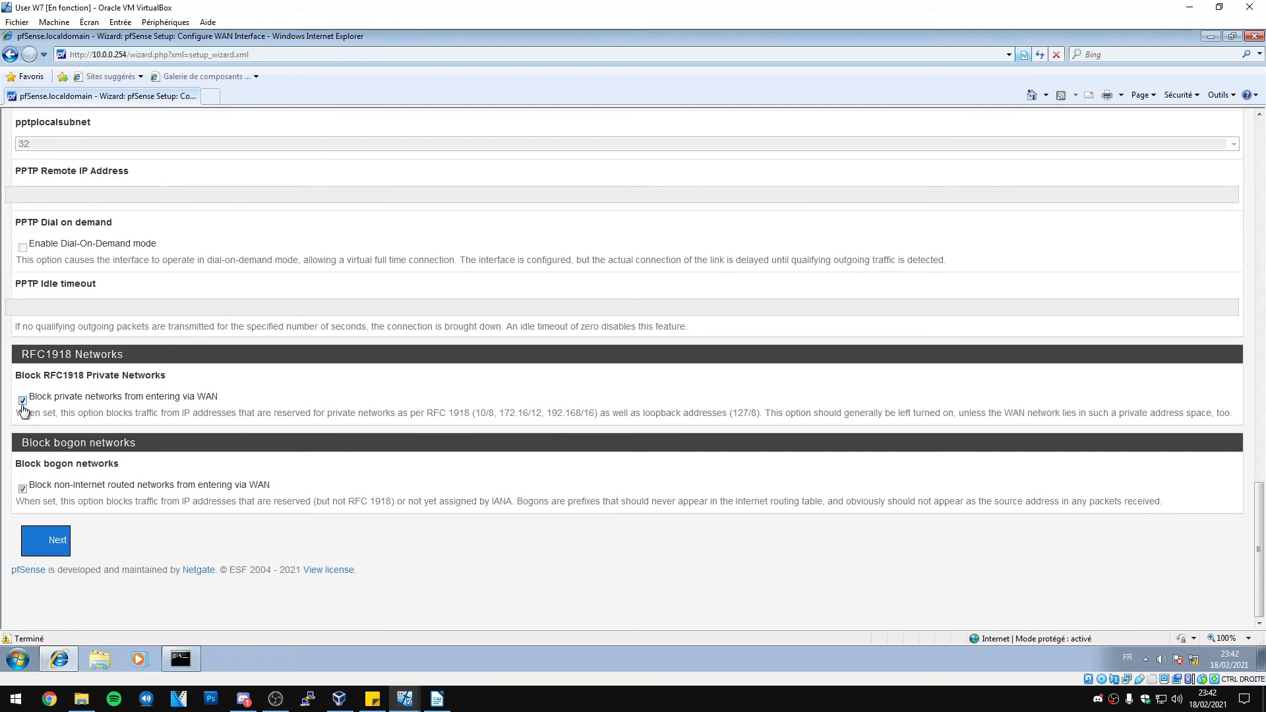
pyautogui.click(23, 401)
pyautogui.click(23, 489)
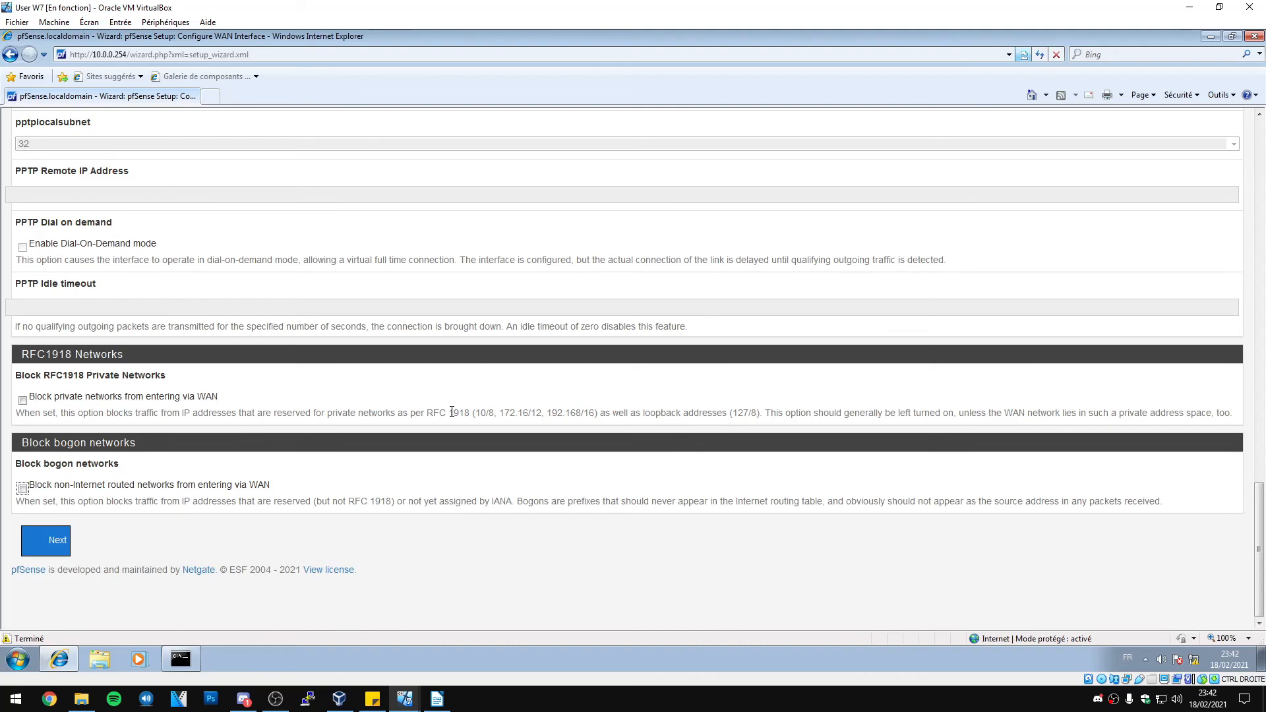
pyautogui.moveTo(474, 413); pyautogui.dragTo(596, 414)
pyautogui.click(323, 456)
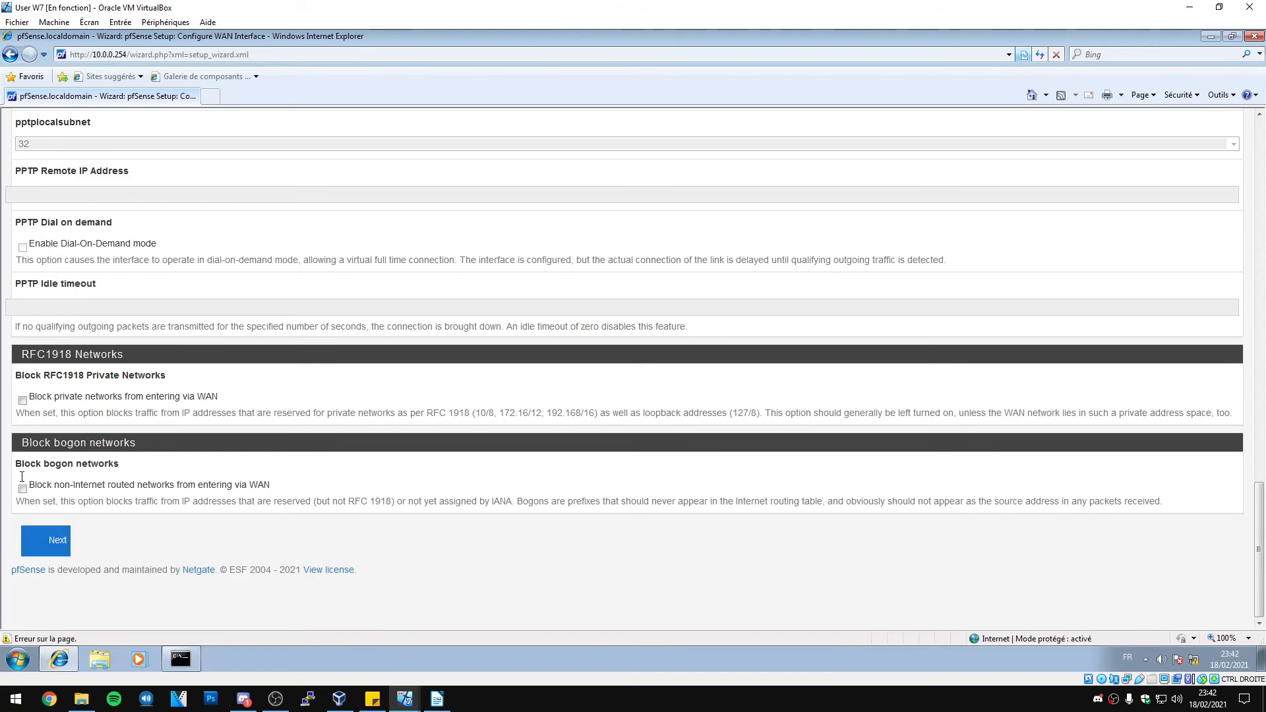
pyautogui.click(46, 539)
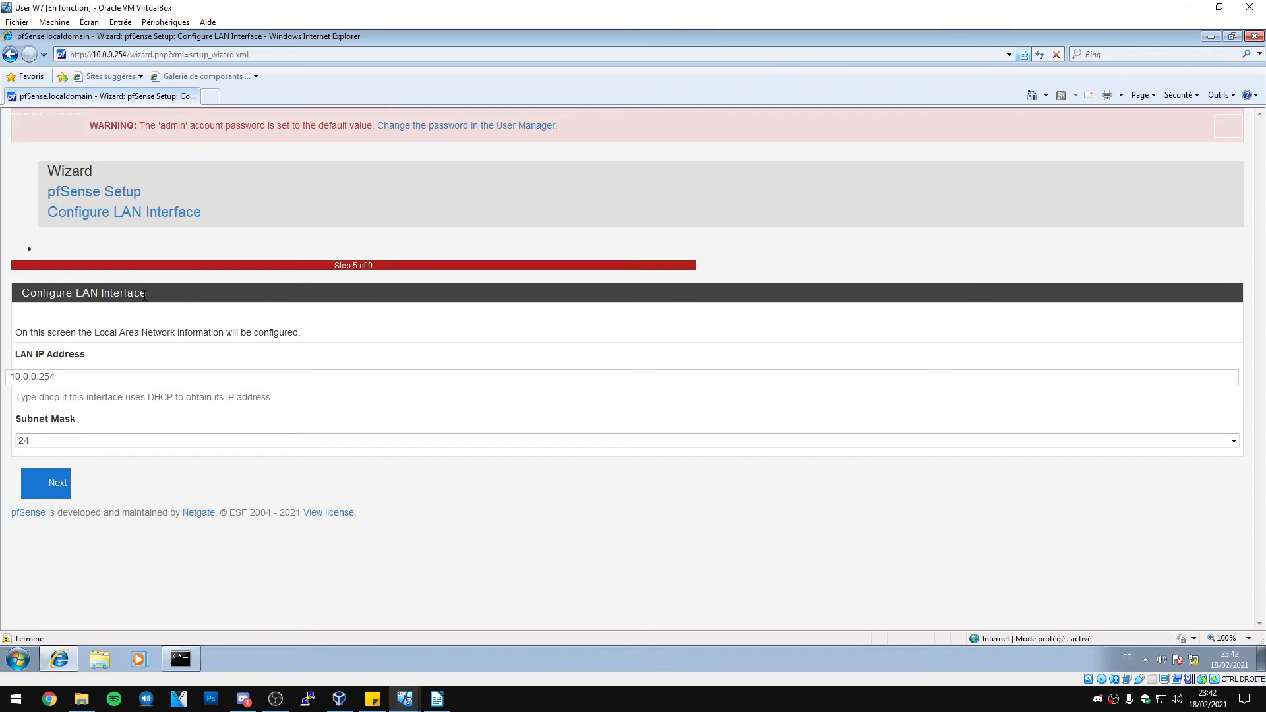
# Keep the LAN interface at 10.0.0.254 with a /24 subnet mask and continue
pyautogui.moveTo(77, 377); pyautogui.dragTo(5, 386)
pyautogui.click(66, 442)
pyautogui.click(90, 475)
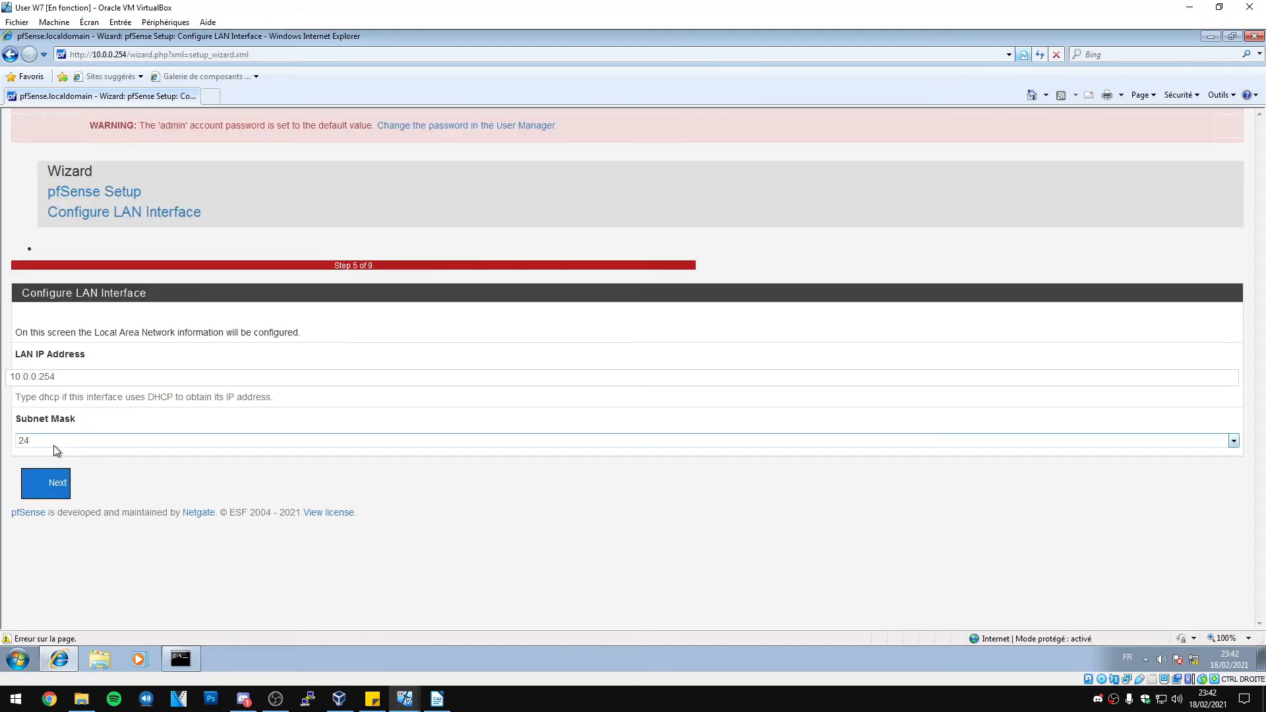
pyautogui.click(58, 486)
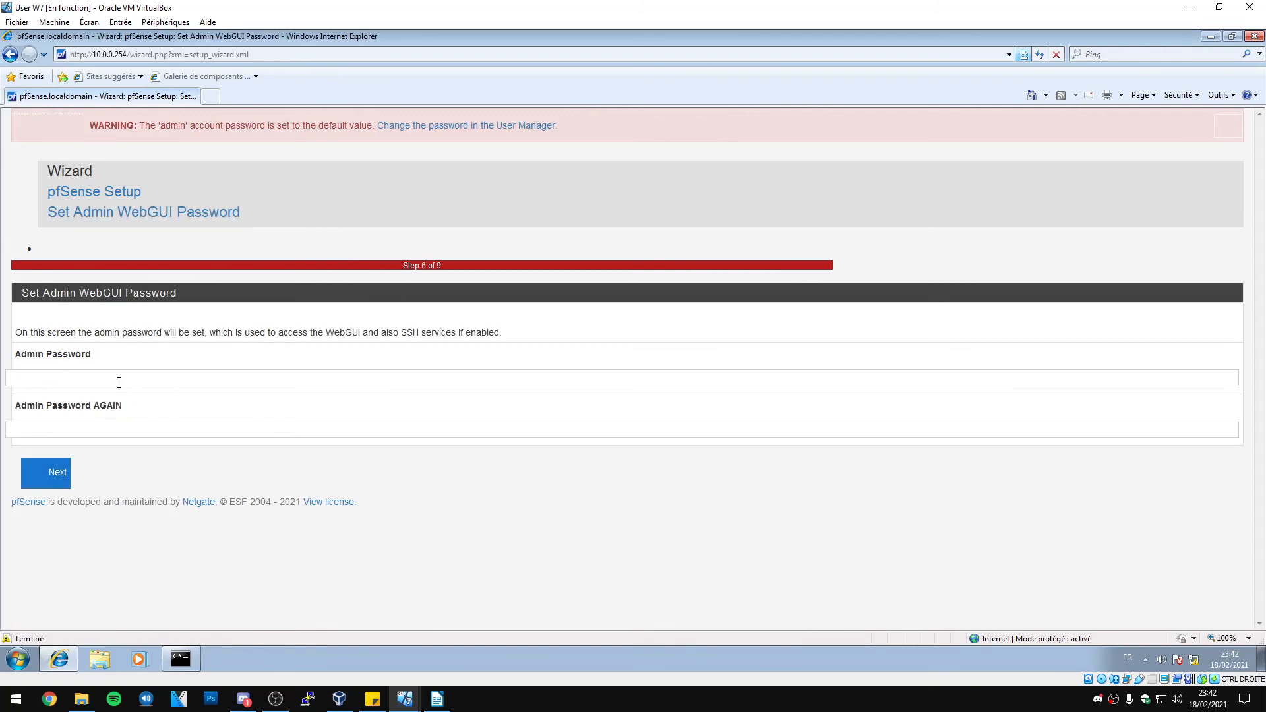
# Set a new admin WebGUI password and reload the pfSense configuration
pyautogui.write('••')
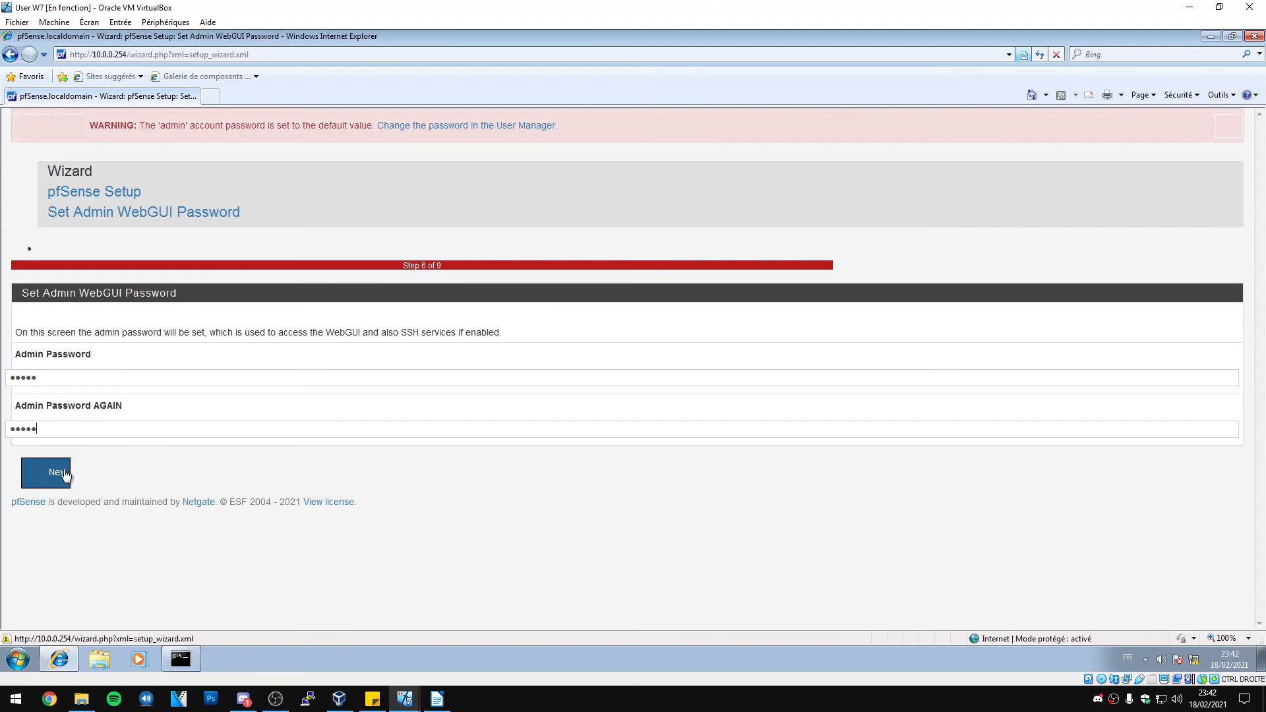
pyautogui.click(66, 474)
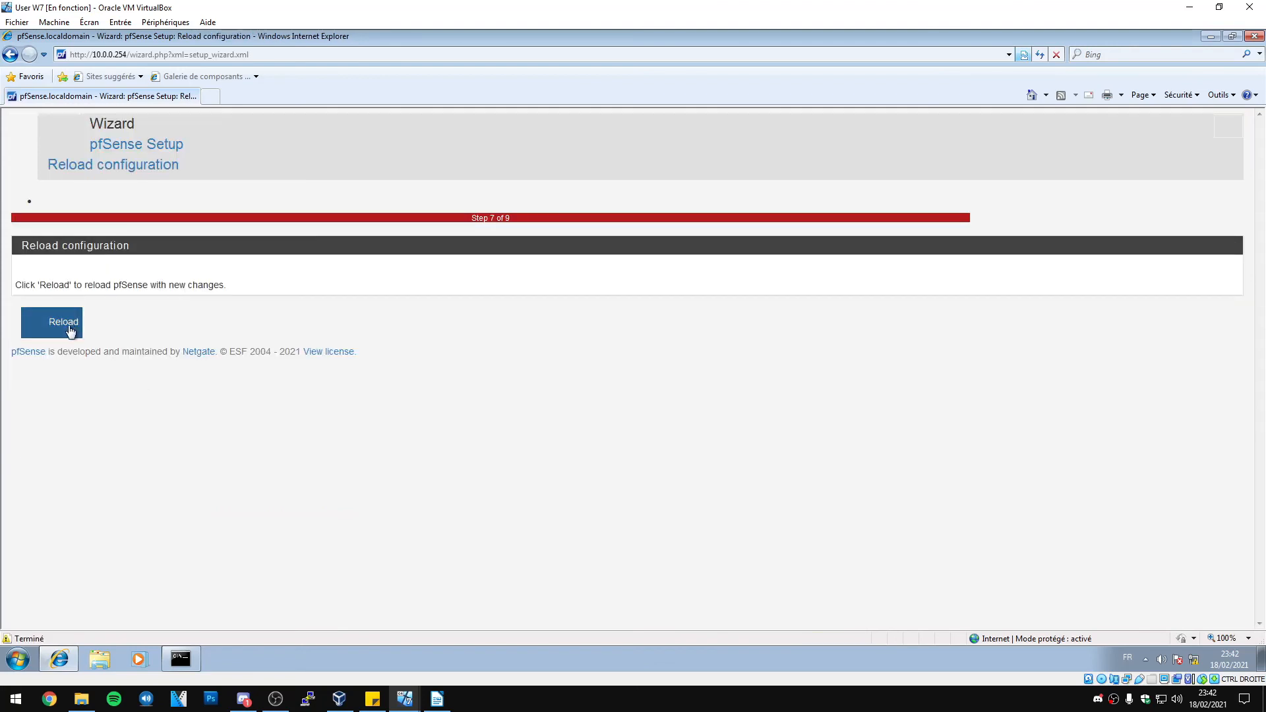
pyautogui.click(64, 323)
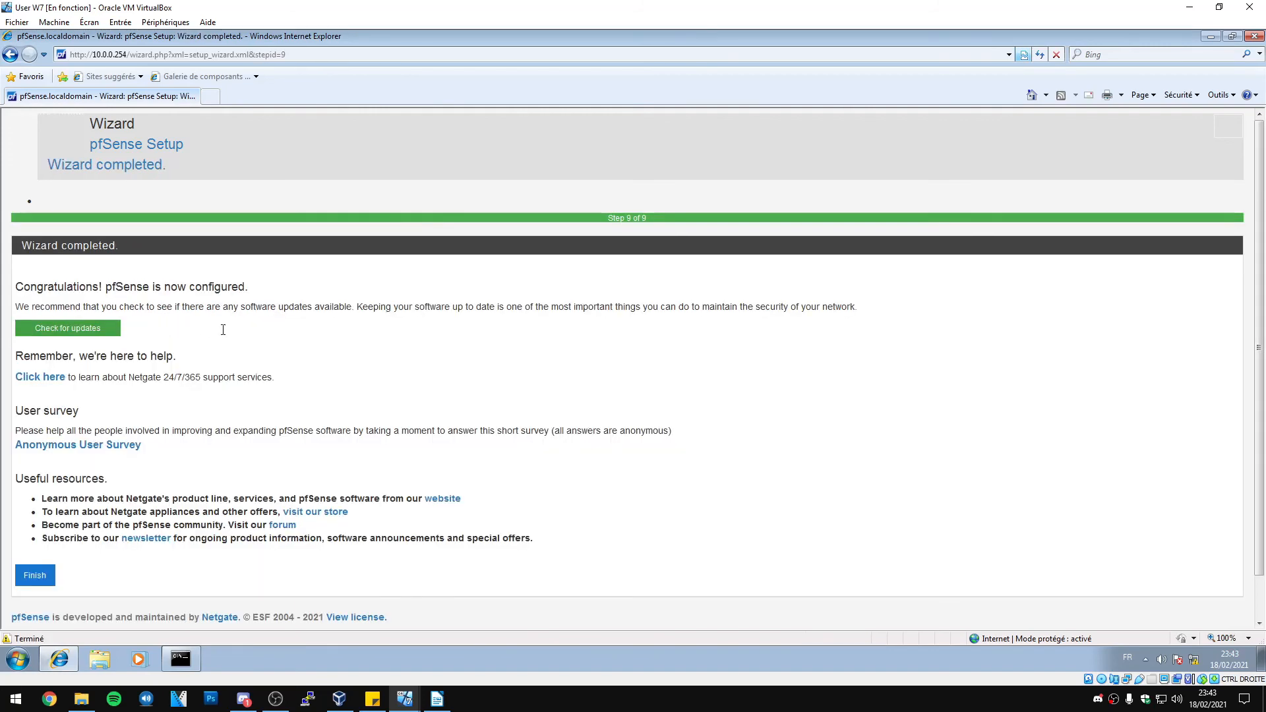
# Finish the wizard and review the Status Dashboard showing WAN 192.168.1.97 and LAN 10.0.0.254
pyautogui.scroll(-1, 223, 325)
pyautogui.click(36, 534)
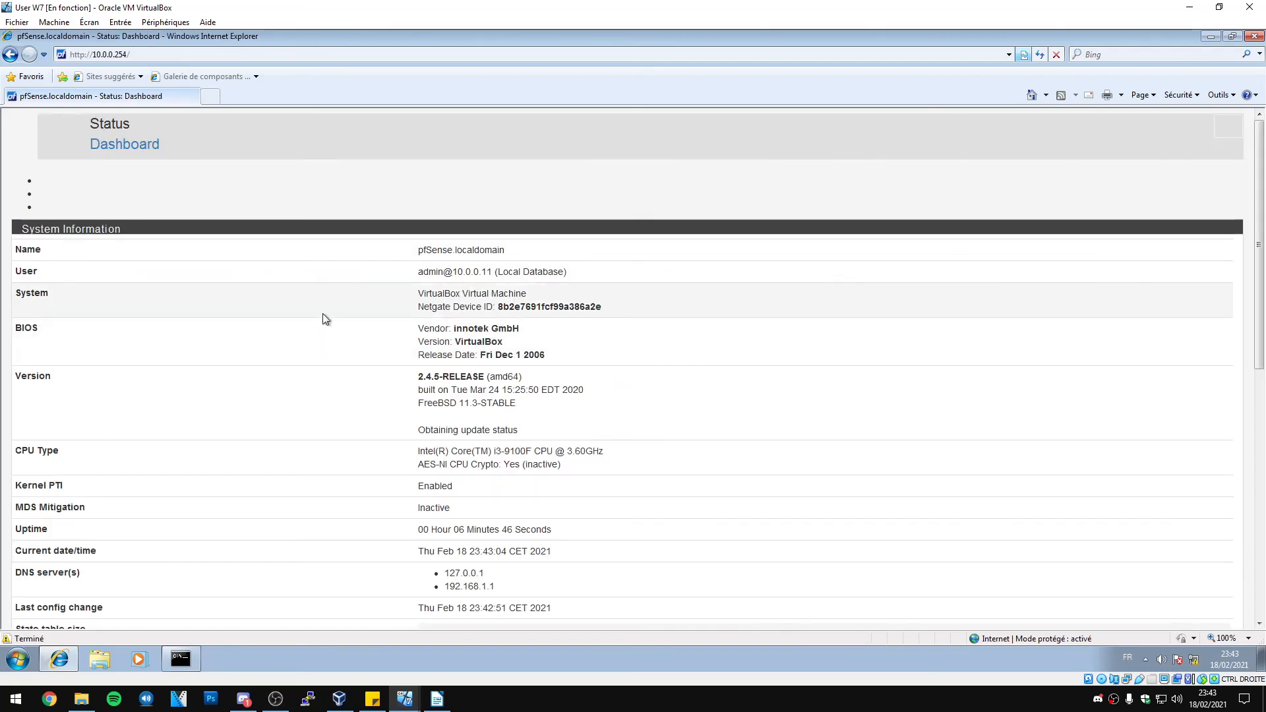
pyautogui.scroll(-8, 323, 314)
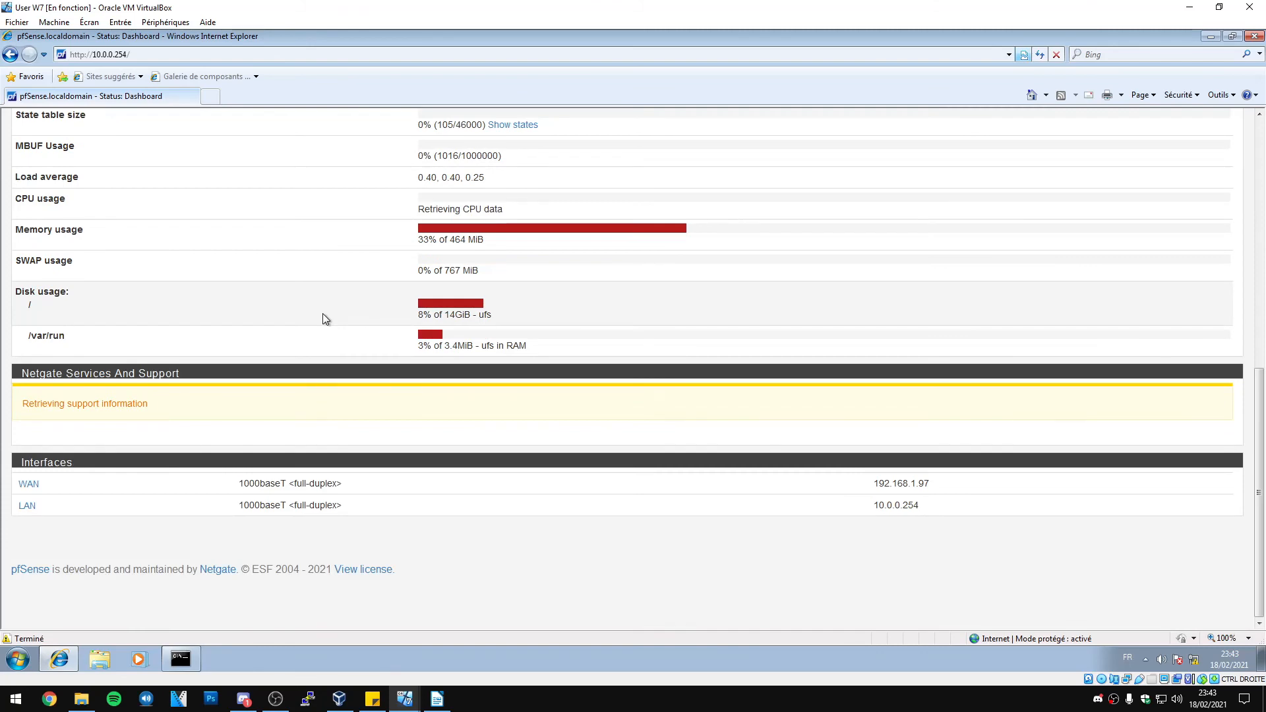
pyautogui.scroll(10, 323, 314)
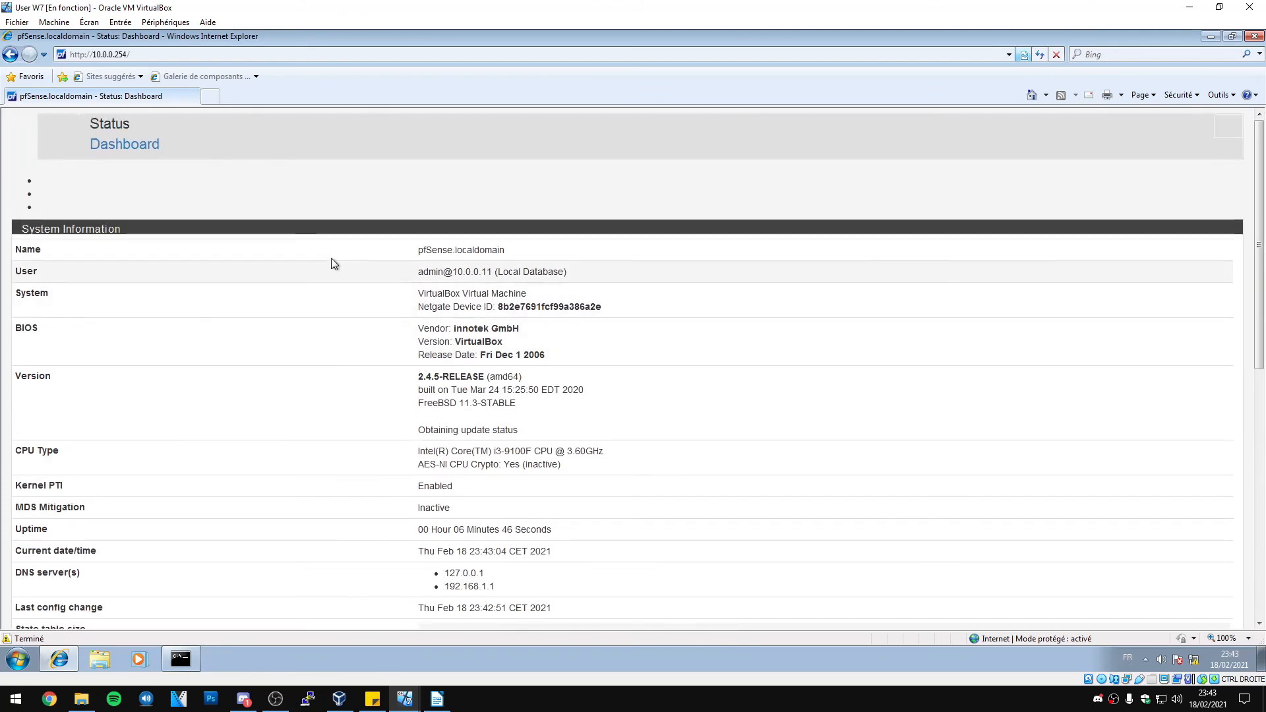